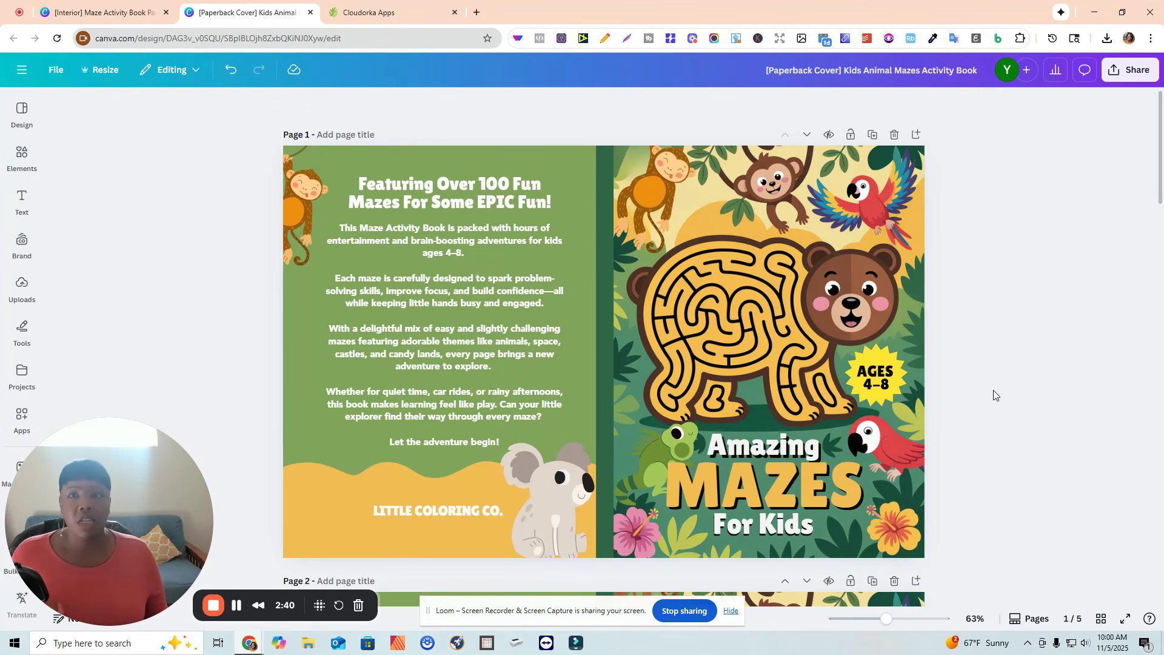
# Browse the Best Maze Generator Components library in the maze generator tab.
pyautogui.click(382, 10)
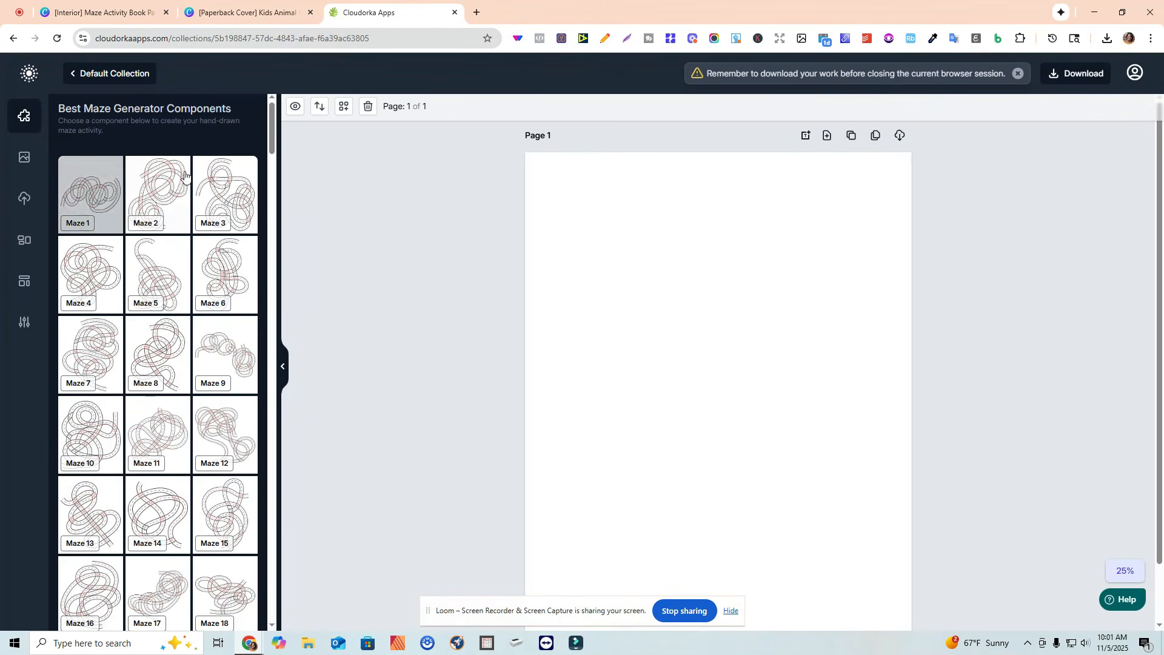
pyautogui.moveTo(266, 145); pyautogui.dragTo(265, 202)
pyautogui.scroll(-4, 262, 211)
pyautogui.scroll(-4, 160, 364)
pyautogui.scroll(-5, 166, 366)
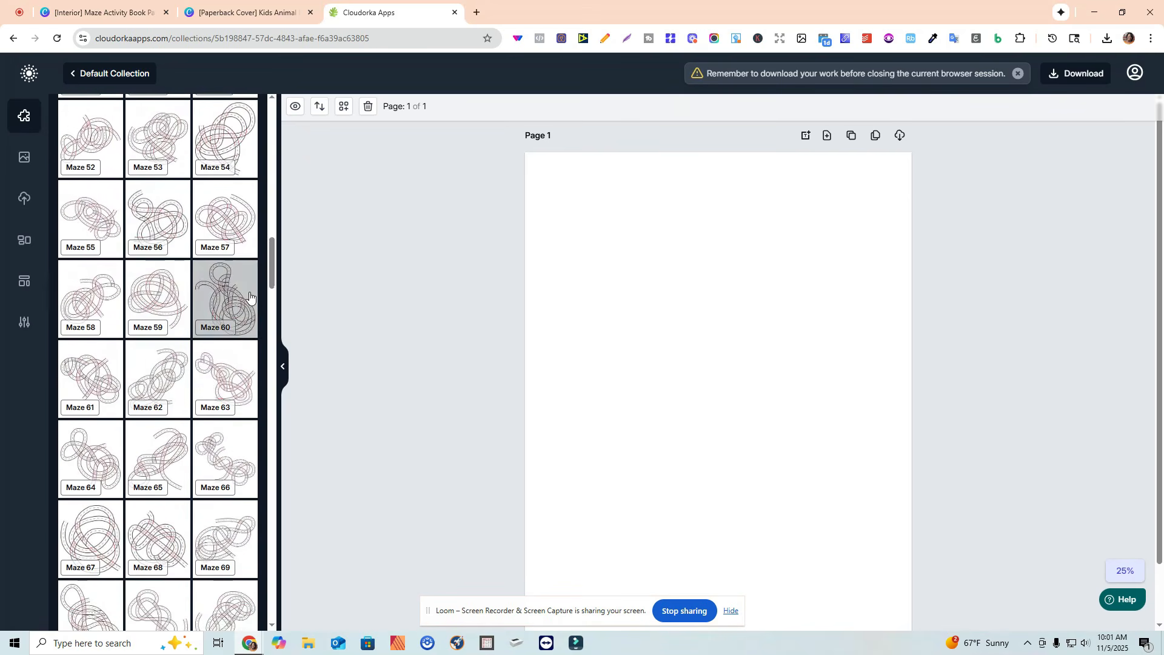
pyautogui.moveTo(271, 270); pyautogui.dragTo(274, 410)
pyautogui.scroll(-5, 221, 405)
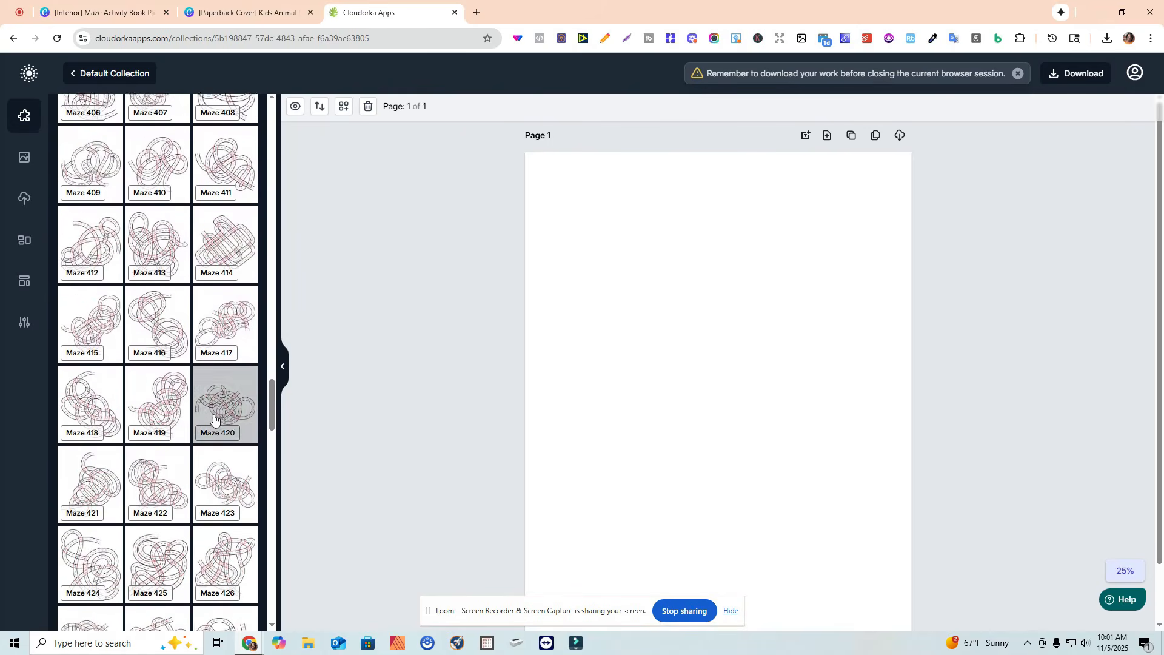
pyautogui.scroll(-6, 201, 389)
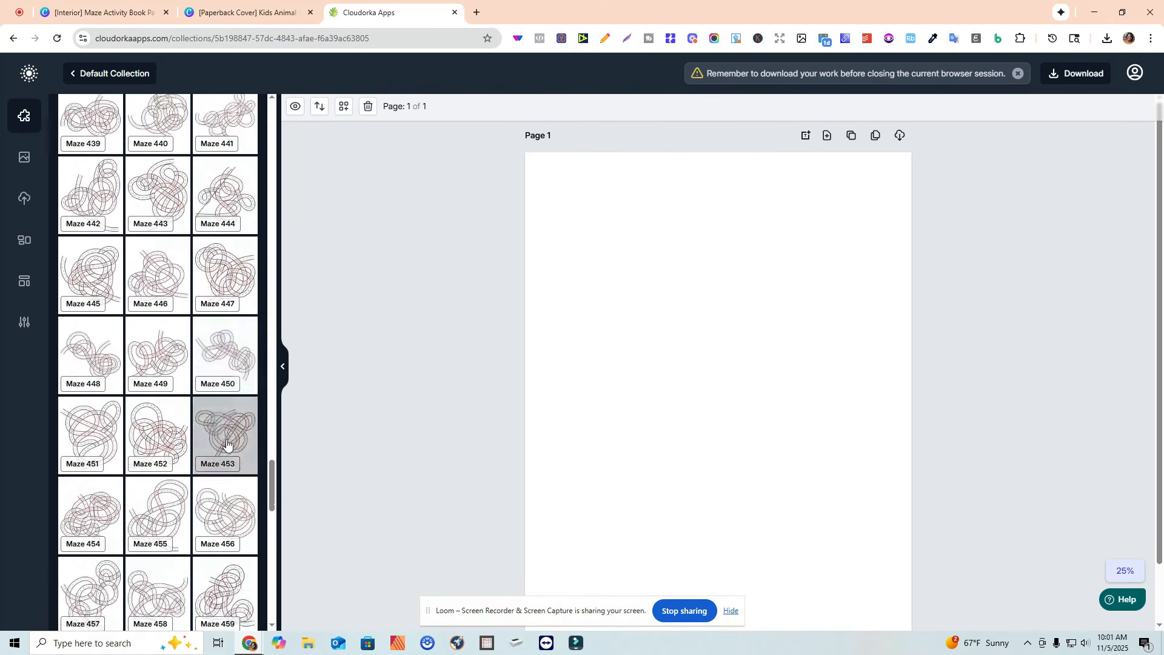
pyautogui.moveTo(272, 509); pyautogui.dragTo(274, 127)
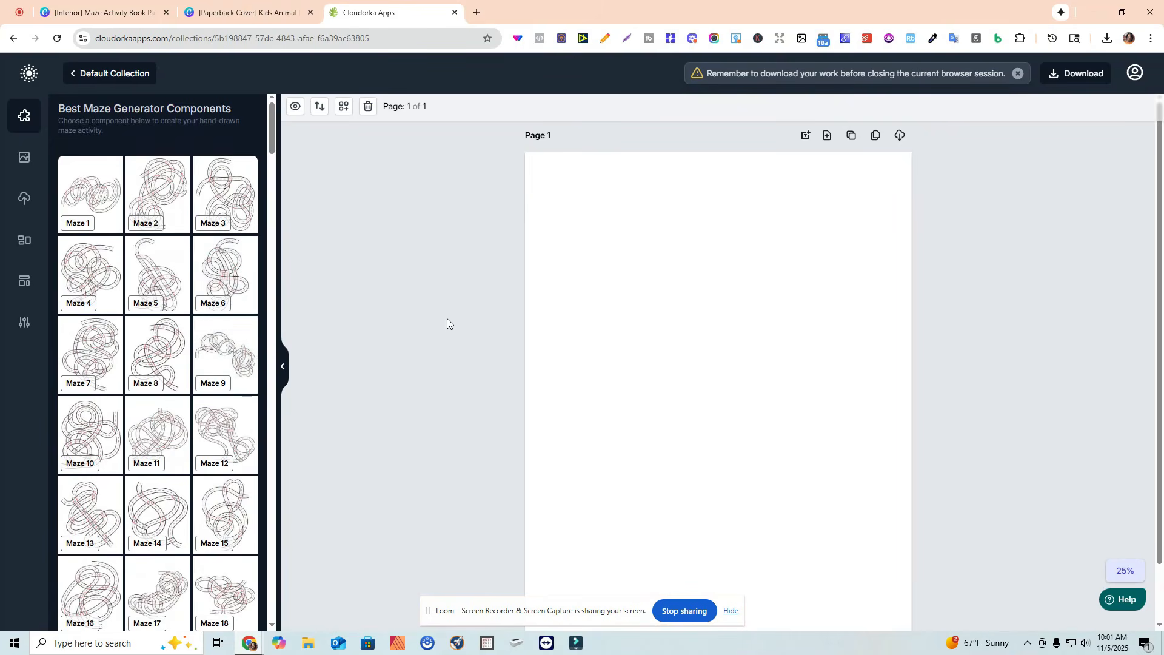
pyautogui.hotkey('ctrl', 'shift', 'Tab')
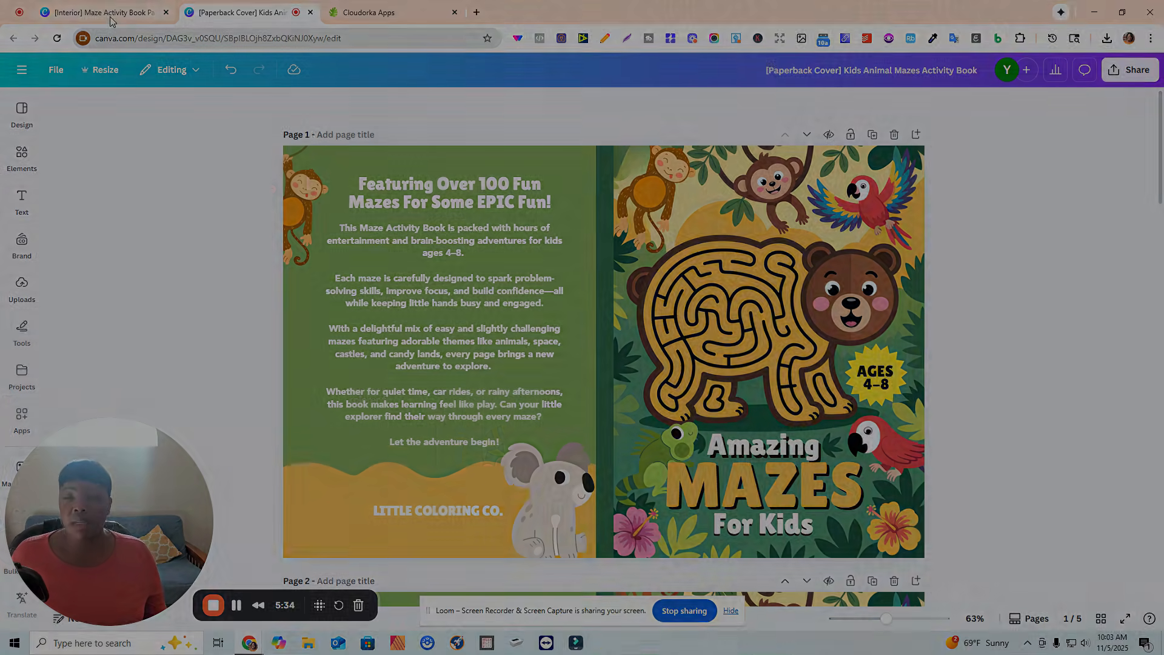
# Review the pages of the Interior Maze Activity Book design.
pyautogui.click(110, 21)
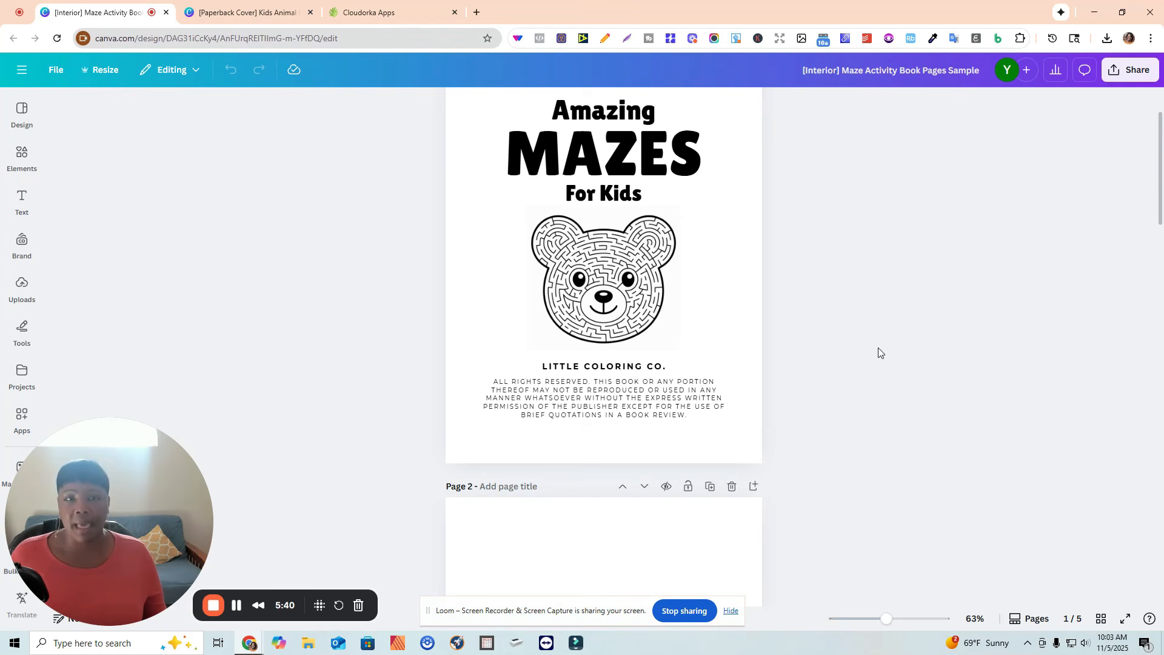
pyautogui.scroll(2, 879, 353)
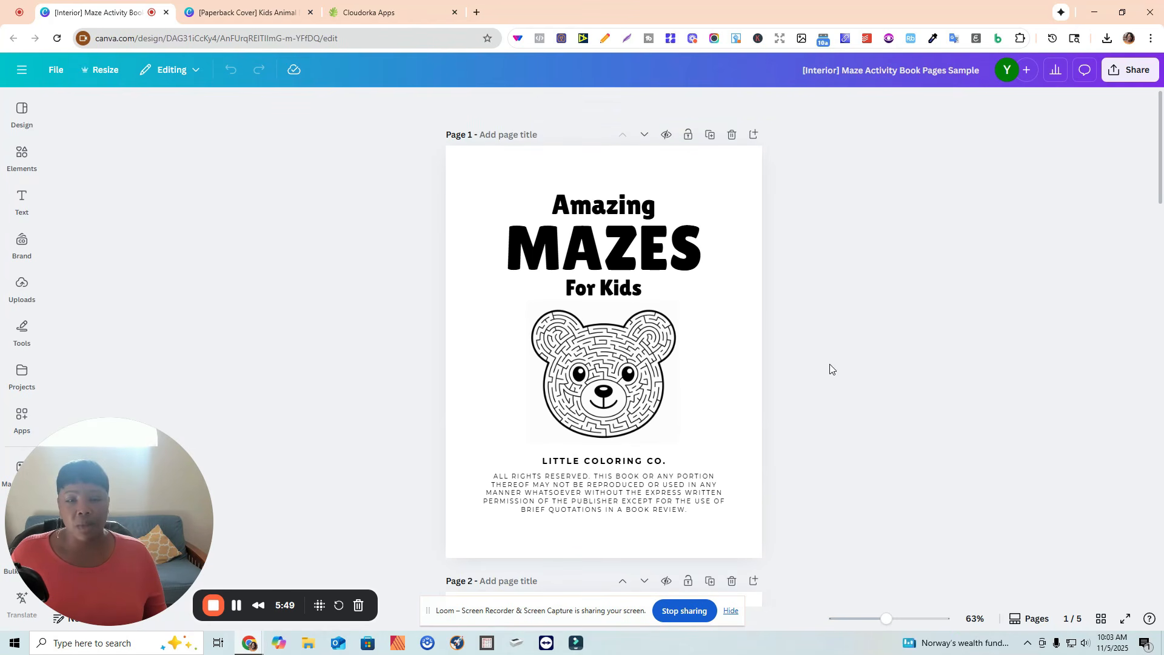
pyautogui.scroll(-2, 831, 368)
pyautogui.scroll(-1, 821, 330)
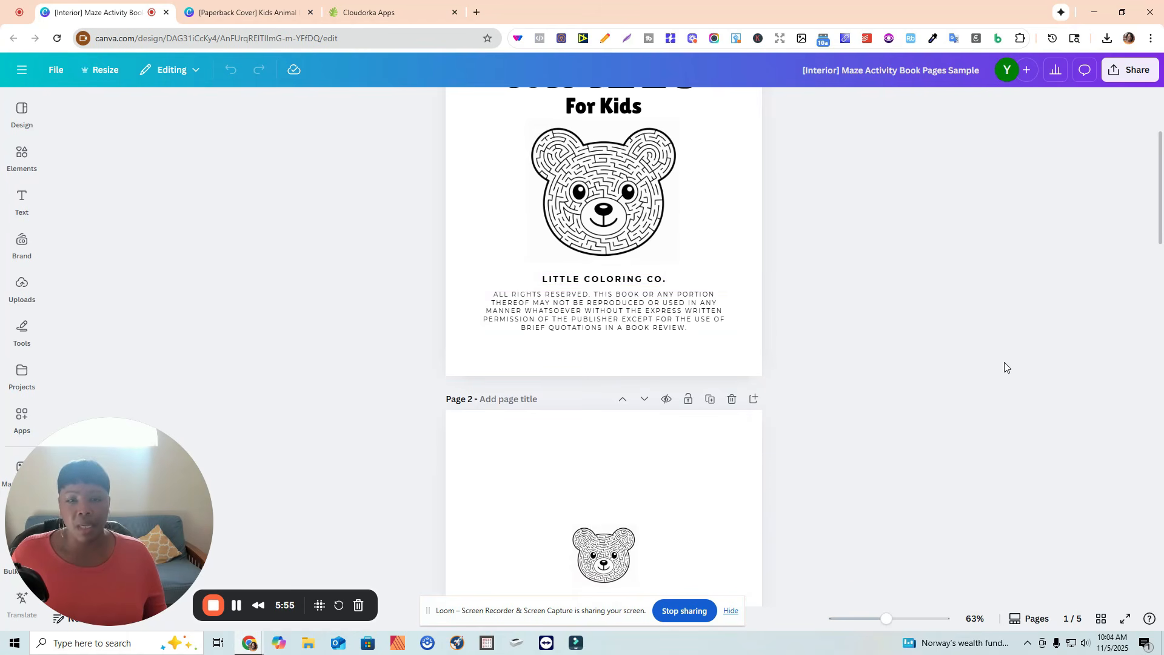
pyautogui.scroll(-5, 1003, 363)
pyautogui.scroll(-3, 915, 361)
pyautogui.scroll(-3, 919, 352)
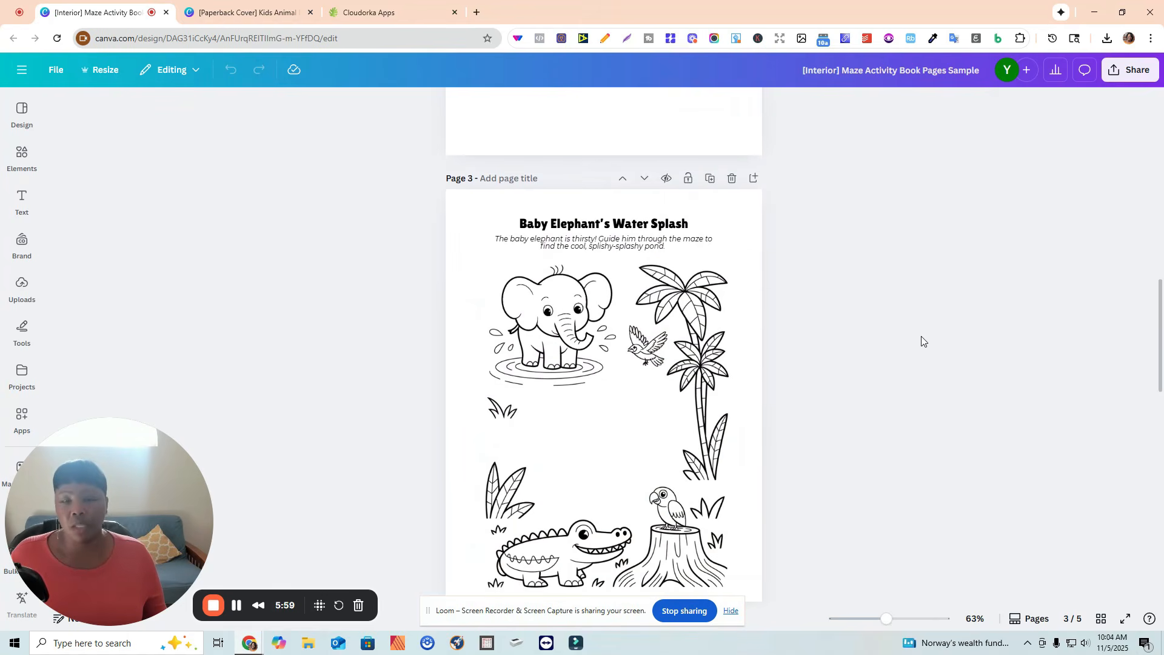
pyautogui.scroll(-1, 922, 341)
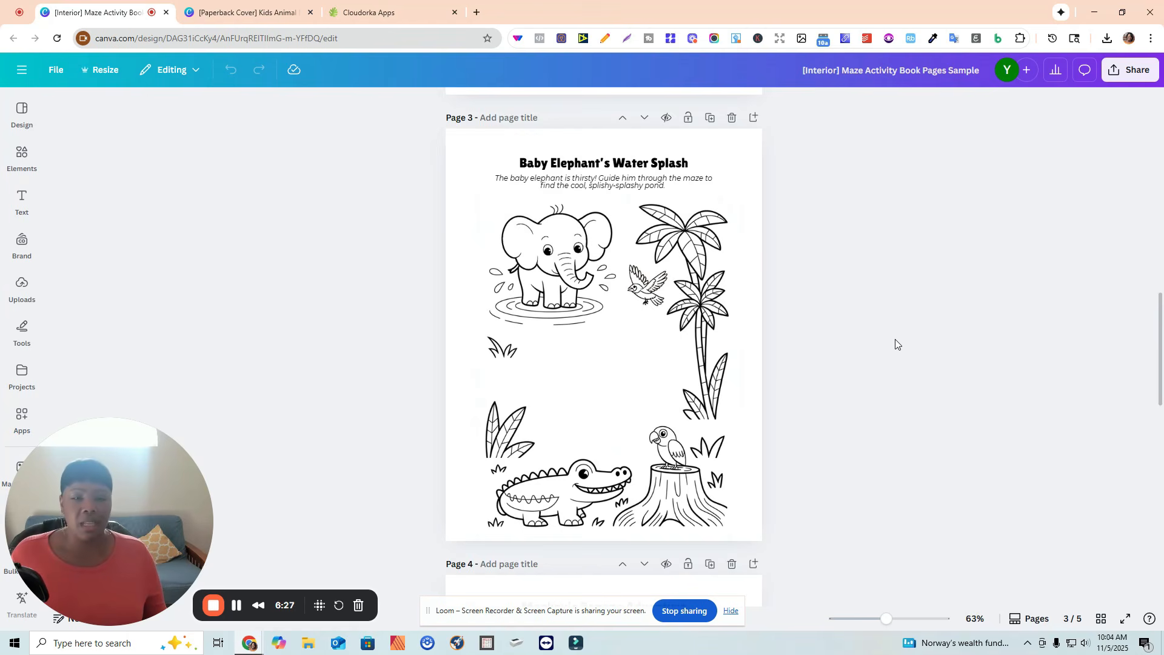
pyautogui.scroll(-10, 895, 341)
pyautogui.scroll(9, 906, 344)
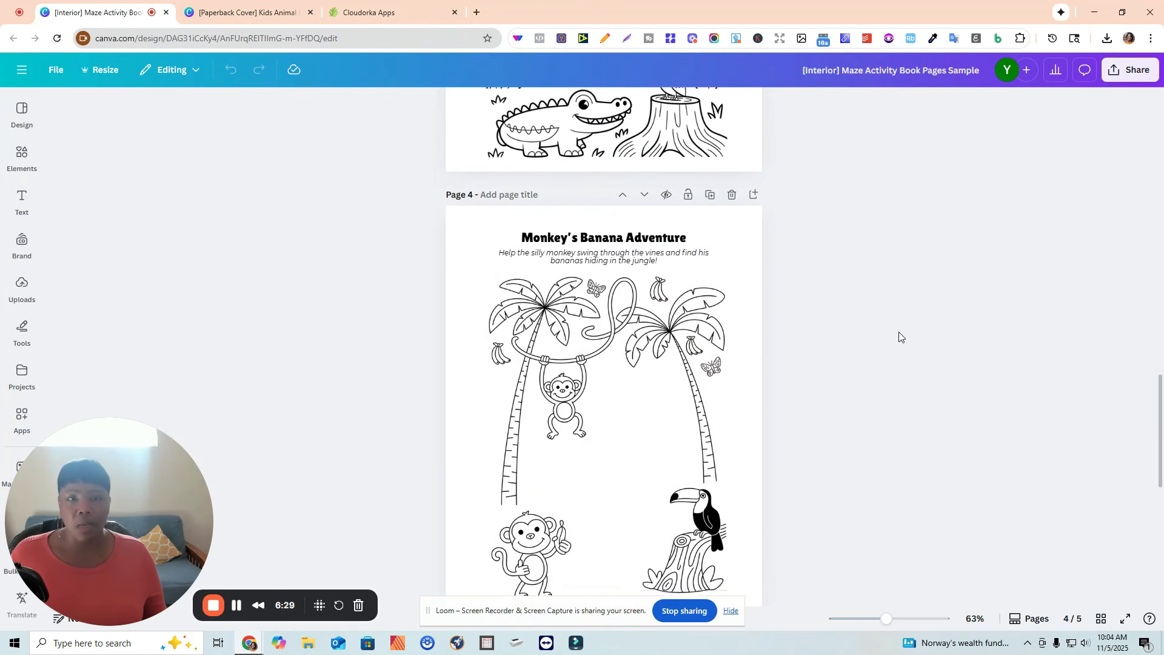
pyautogui.scroll(1, 885, 312)
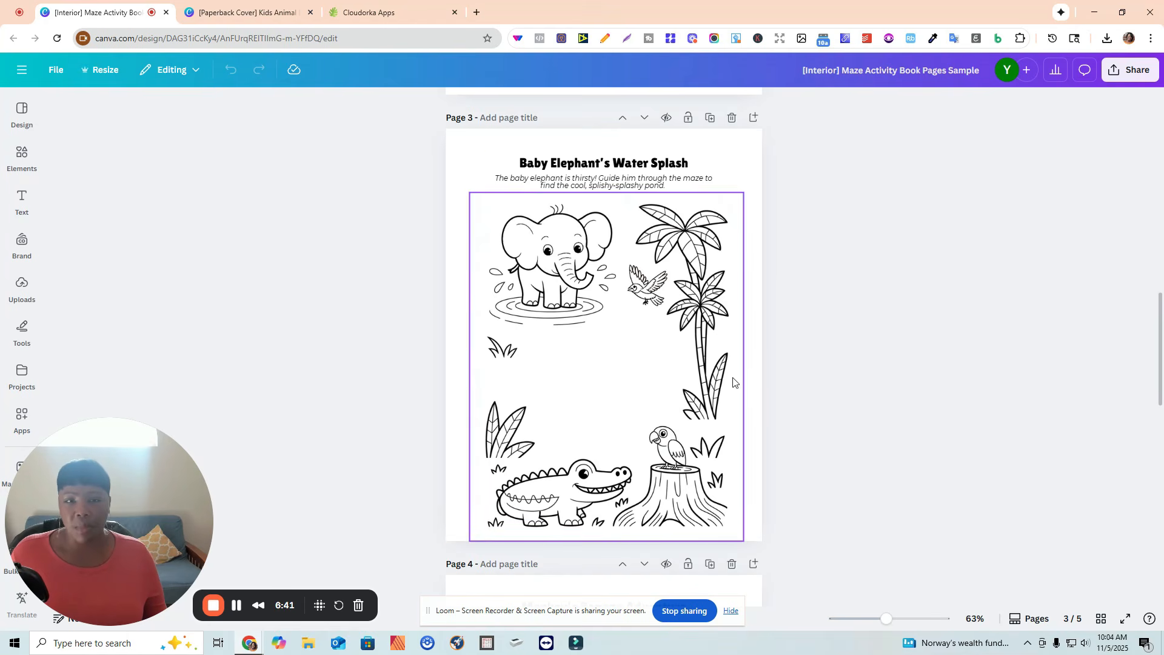
pyautogui.scroll(-1, 900, 388)
pyautogui.scroll(-6, 900, 384)
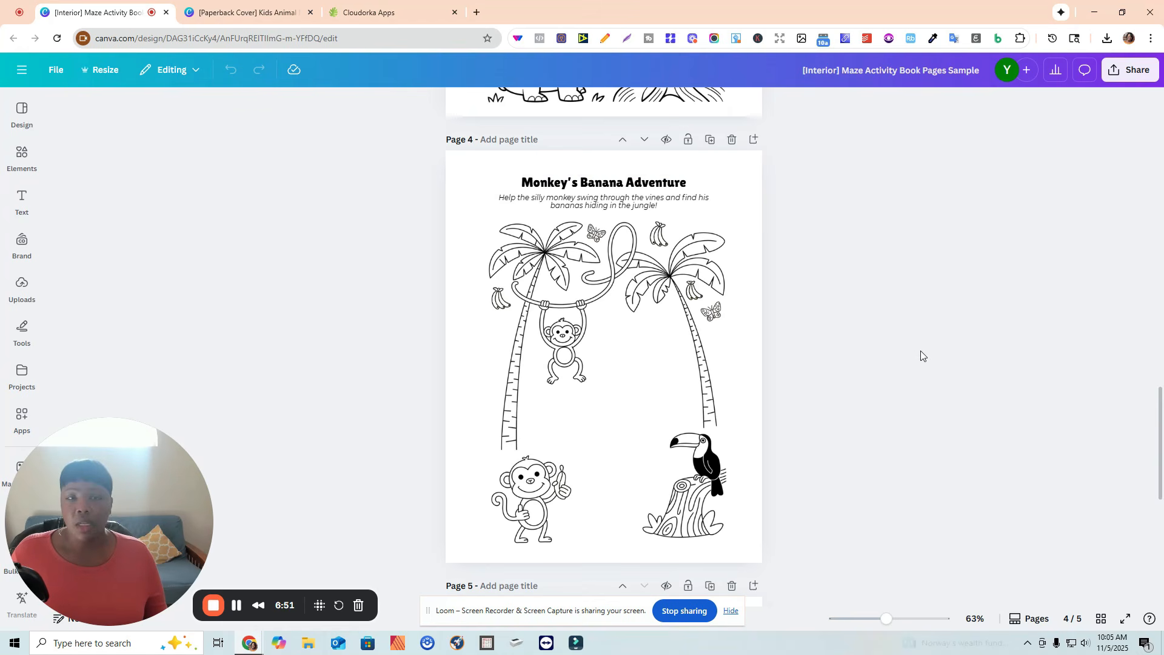
pyautogui.scroll(-7, 925, 352)
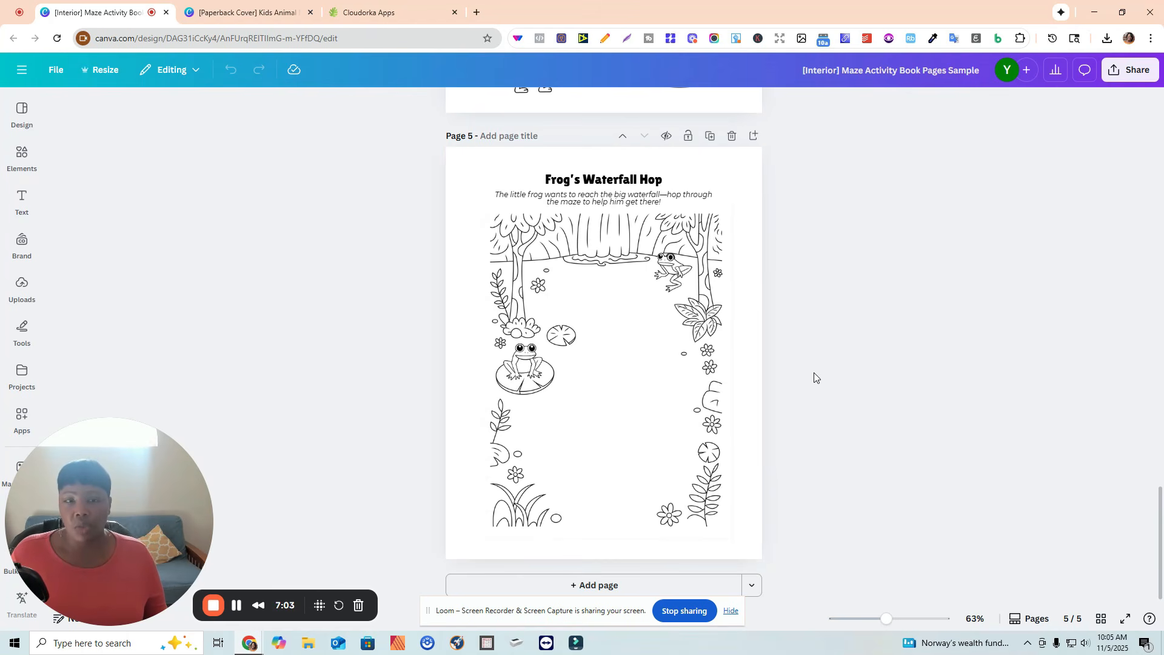
# Inspect the Monkey's Banana Adventure illustration on page 4, then the Baby Elephant page.
pyautogui.scroll(10, 814, 374)
pyautogui.scroll(2, 785, 349)
pyautogui.scroll(-3, 785, 349)
pyautogui.click(507, 462)
pyautogui.moveTo(479, 489); pyautogui.dragTo(473, 481)
pyautogui.scroll(-4, 606, 454)
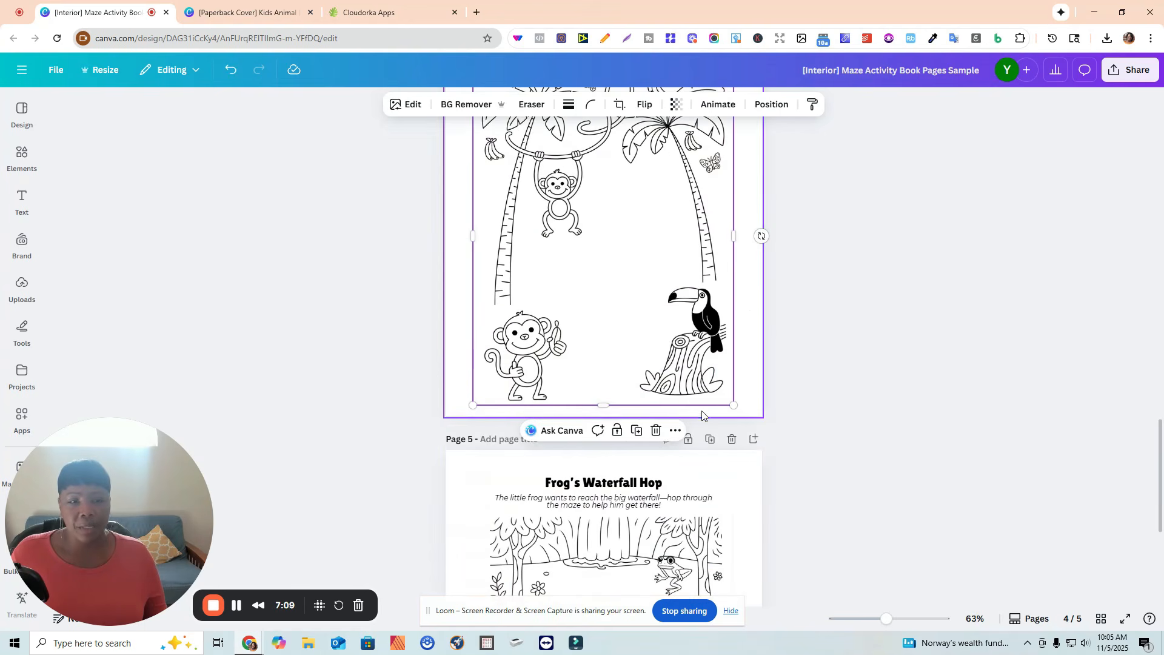
pyautogui.click(818, 287)
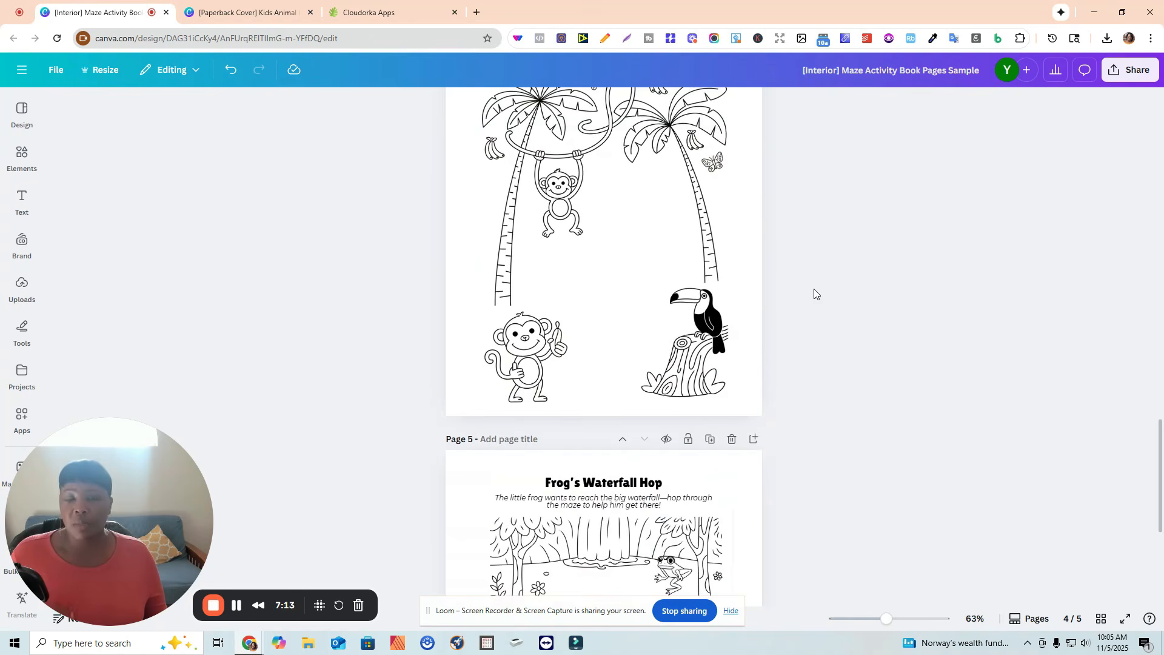
pyautogui.scroll(3, 817, 315)
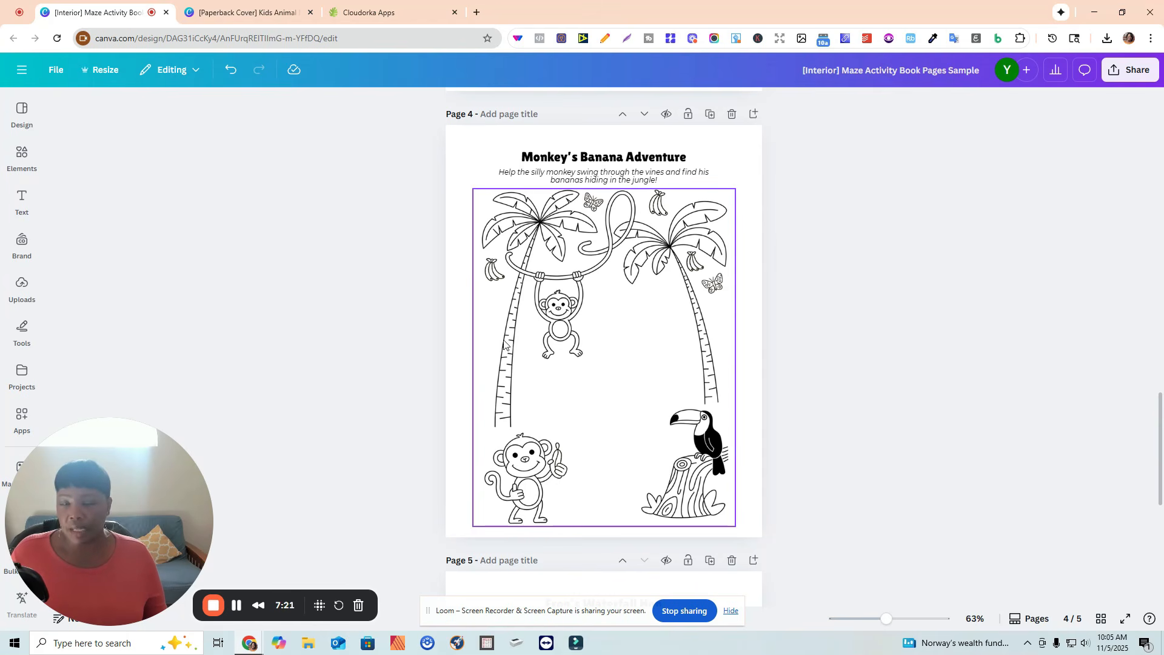
pyautogui.scroll(10, 928, 398)
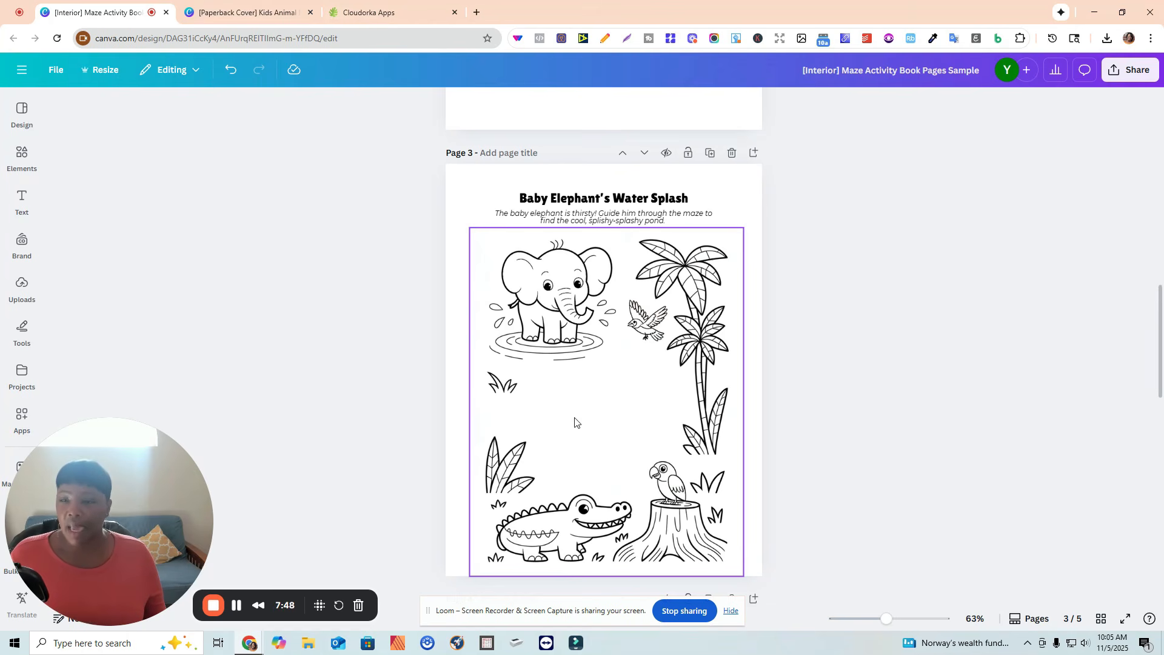
# Scroll through the maze components list in the maze generator again.
pyautogui.click(369, 14)
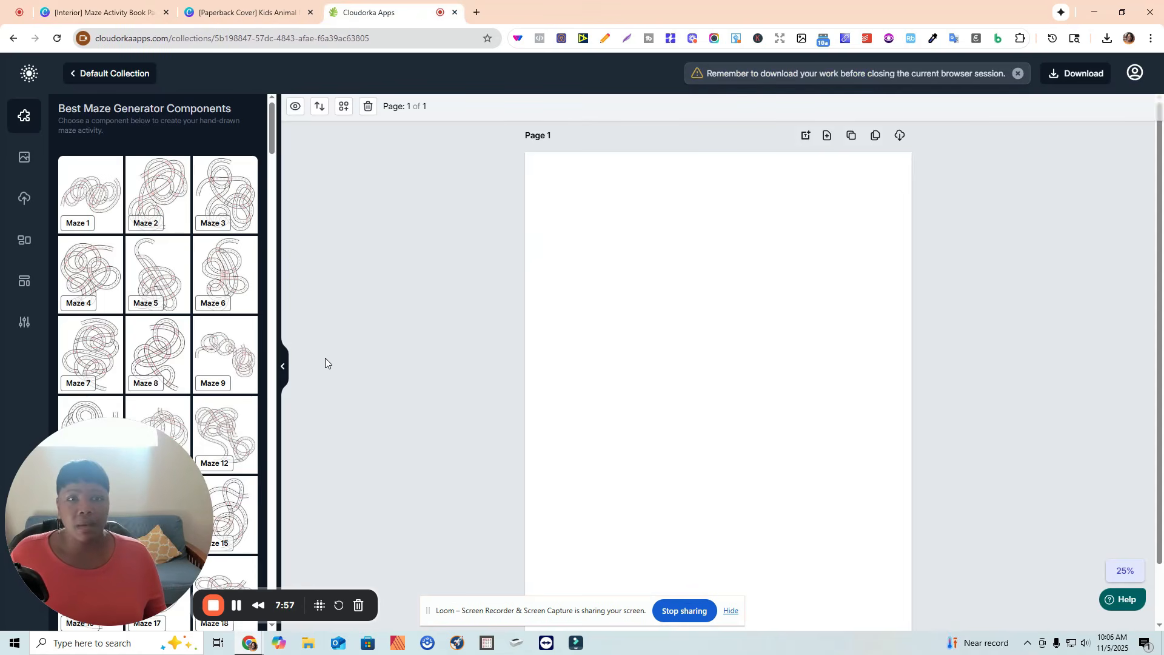
pyautogui.scroll(-3, 225, 279)
pyautogui.moveTo(128, 453); pyautogui.dragTo(1108, 395)
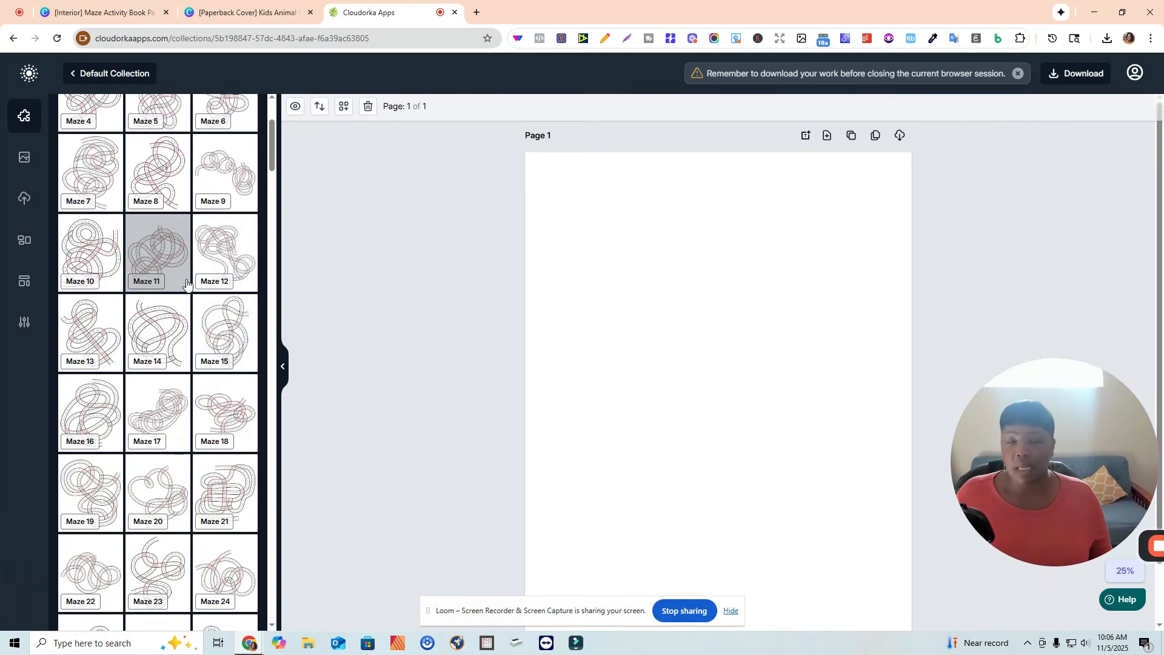
pyautogui.scroll(2, 193, 267)
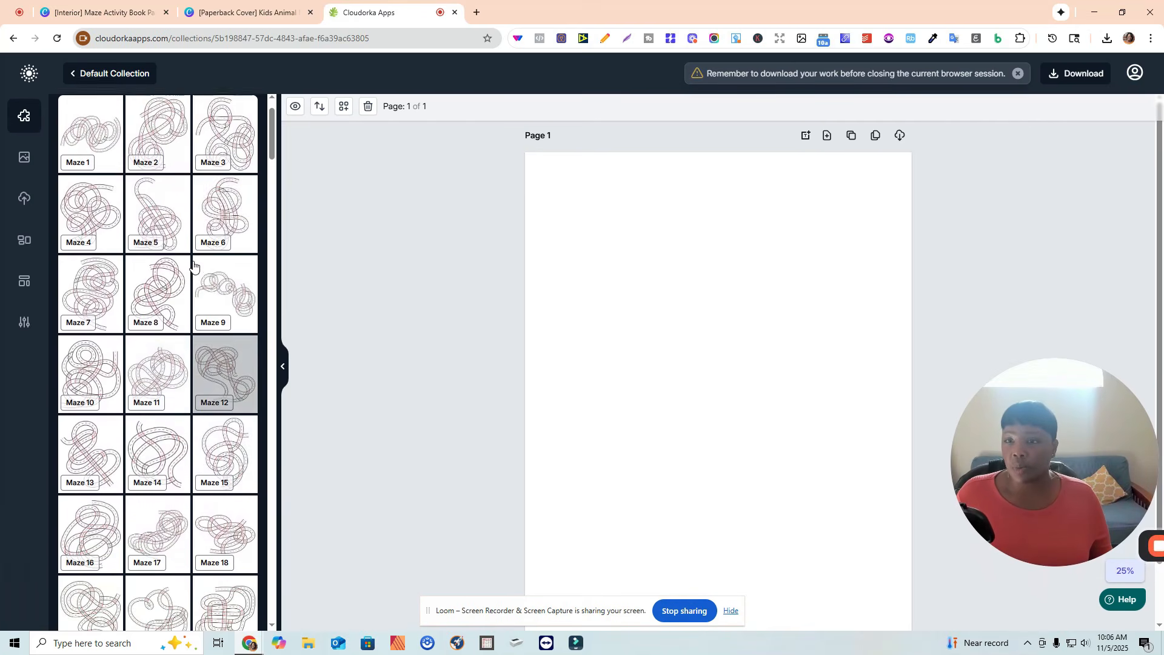
pyautogui.scroll(1, 193, 267)
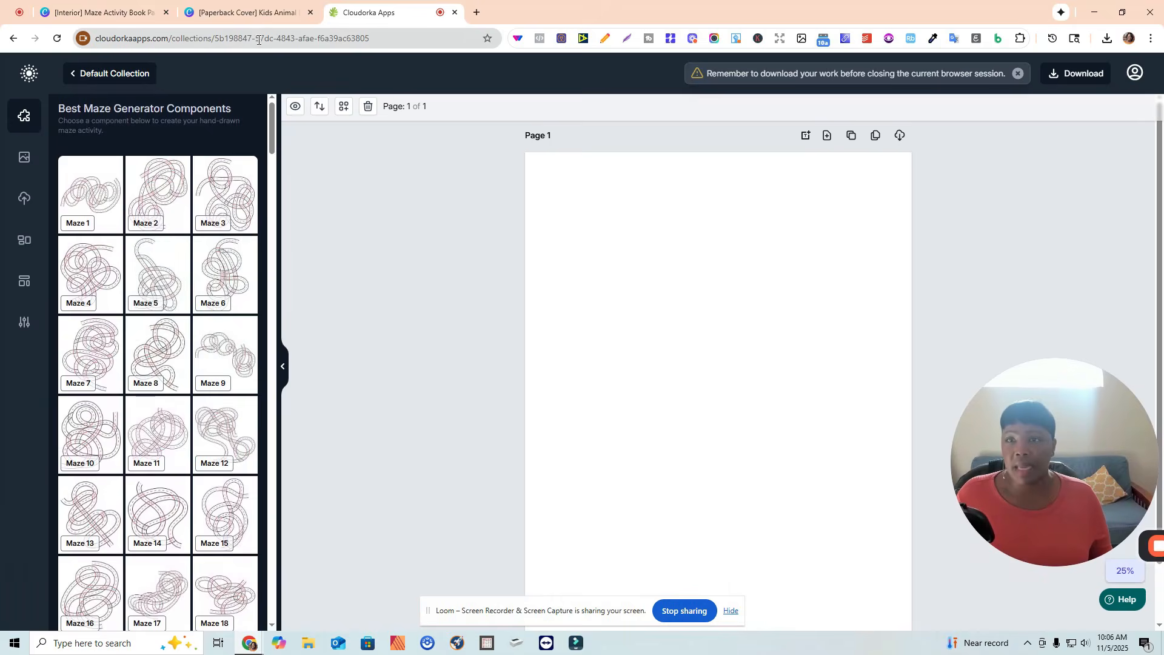
# Reorder the browser tabs so the Interior design tab sits second.
pyautogui.click(248, 15)
pyautogui.click(91, 13)
pyautogui.moveTo(90, 18); pyautogui.dragTo(234, 20)
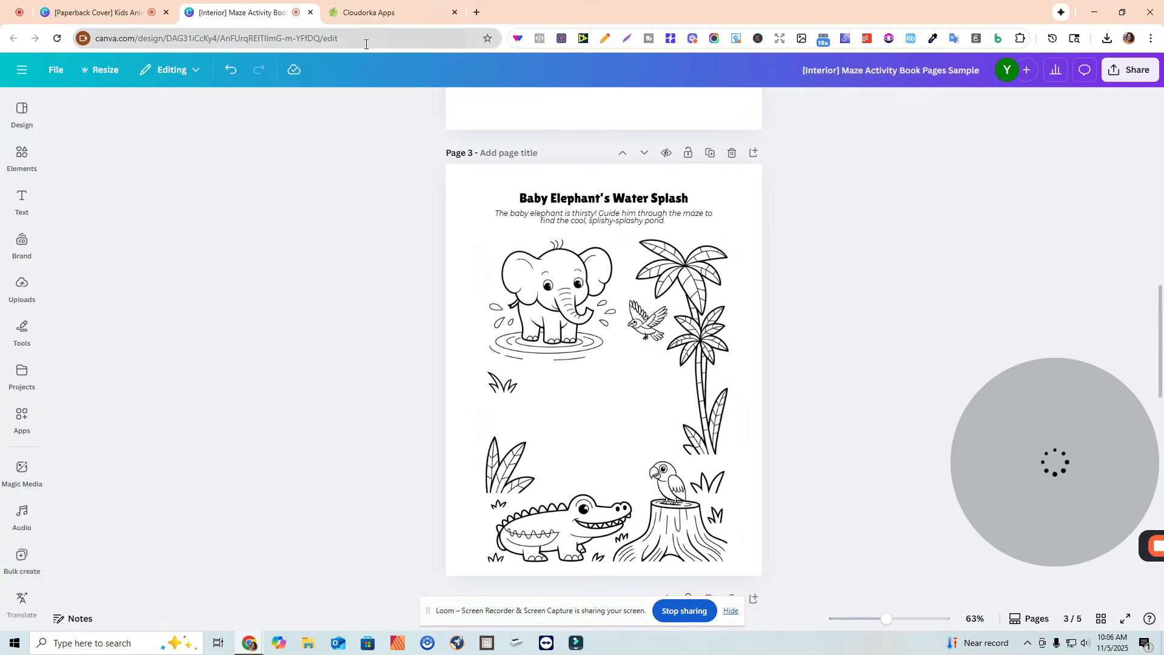
# Add a maze component to the blank Page 1 in the maze generator.
pyautogui.click(364, 15)
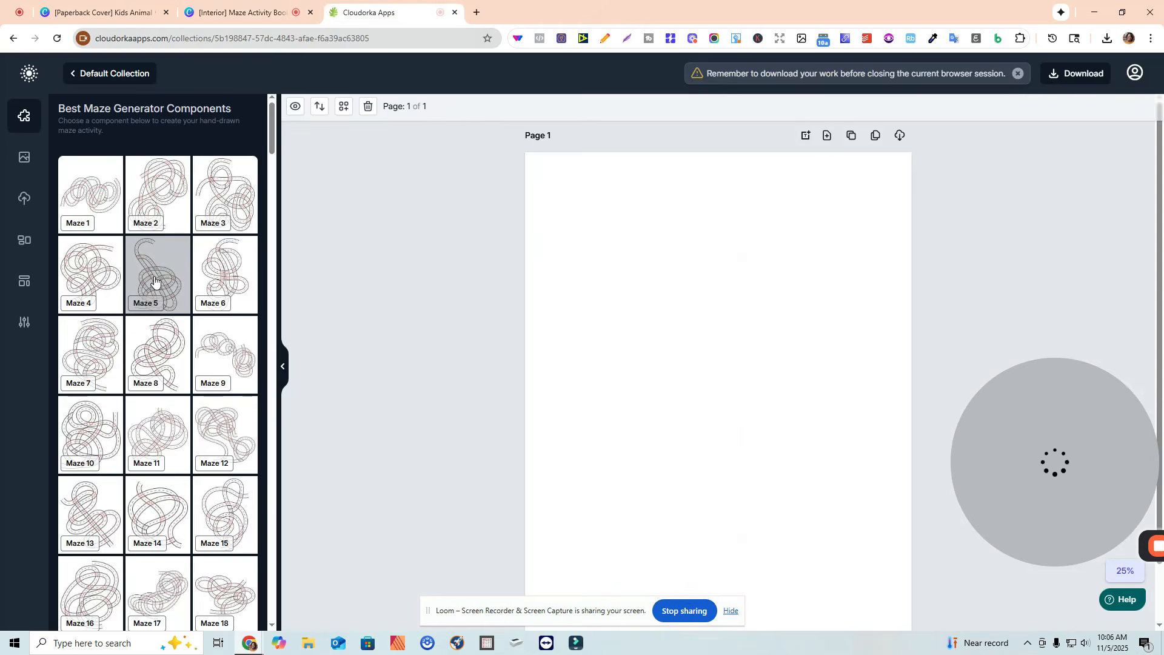
pyautogui.moveTo(1026, 415); pyautogui.dragTo(1005, 413)
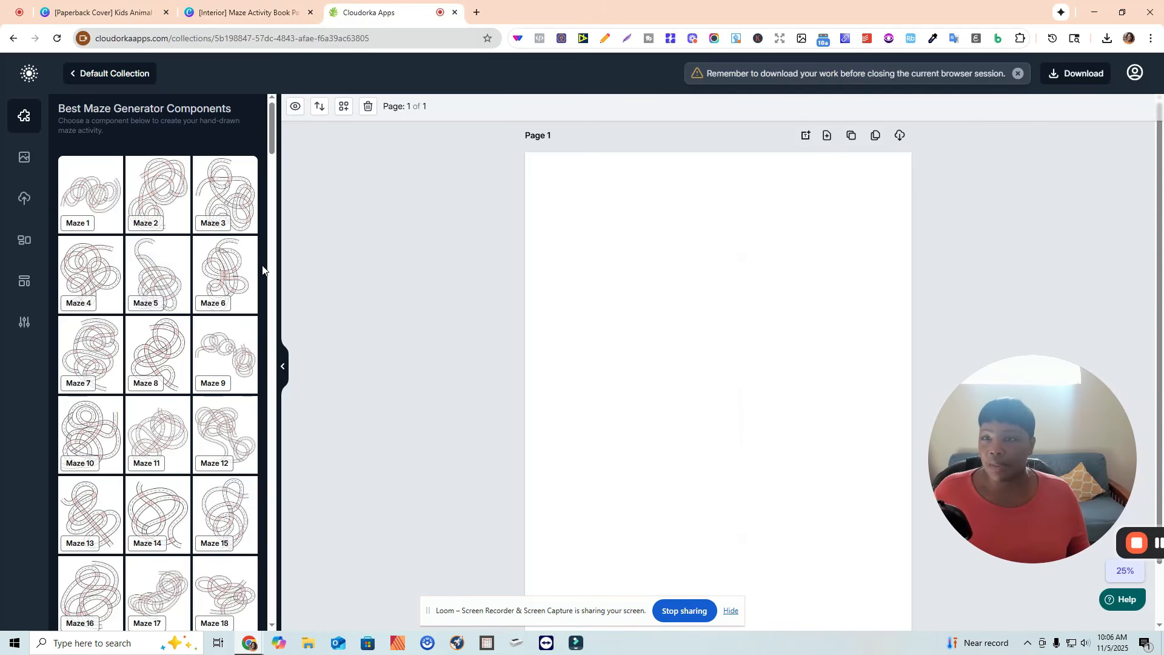
pyautogui.scroll(-2, 160, 274)
pyautogui.scroll(-15, 160, 274)
pyautogui.moveTo(279, 254); pyautogui.dragTo(289, 120)
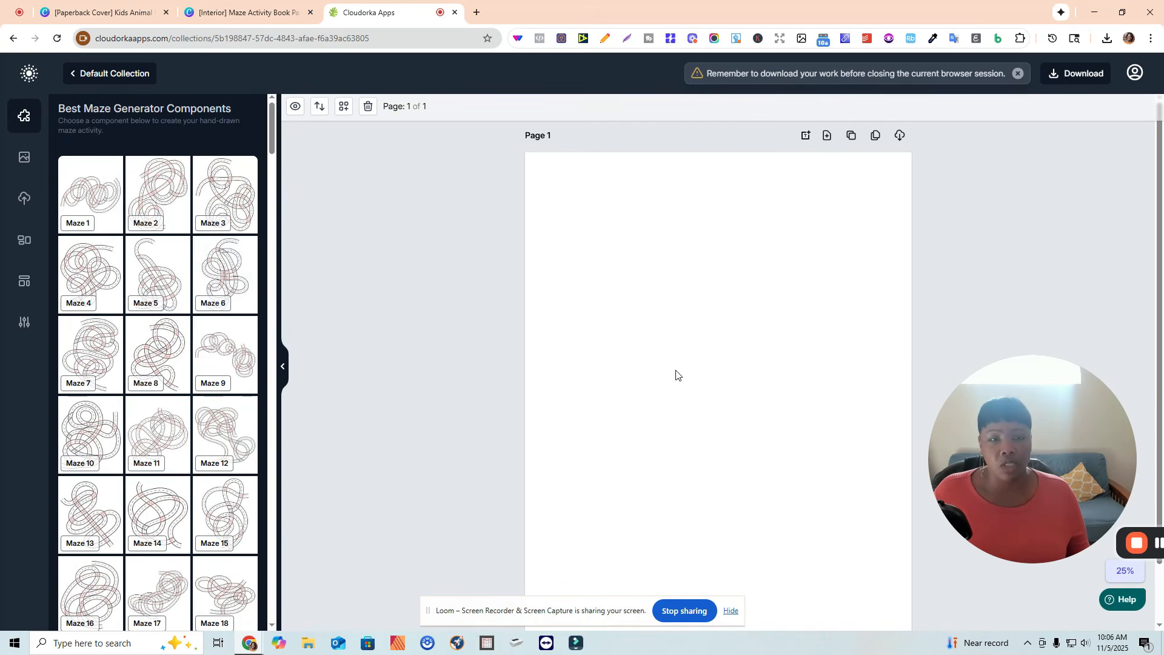
pyautogui.click(792, 289)
pyautogui.moveTo(801, 275); pyautogui.dragTo(885, 242)
pyautogui.scroll(-2, 711, 333)
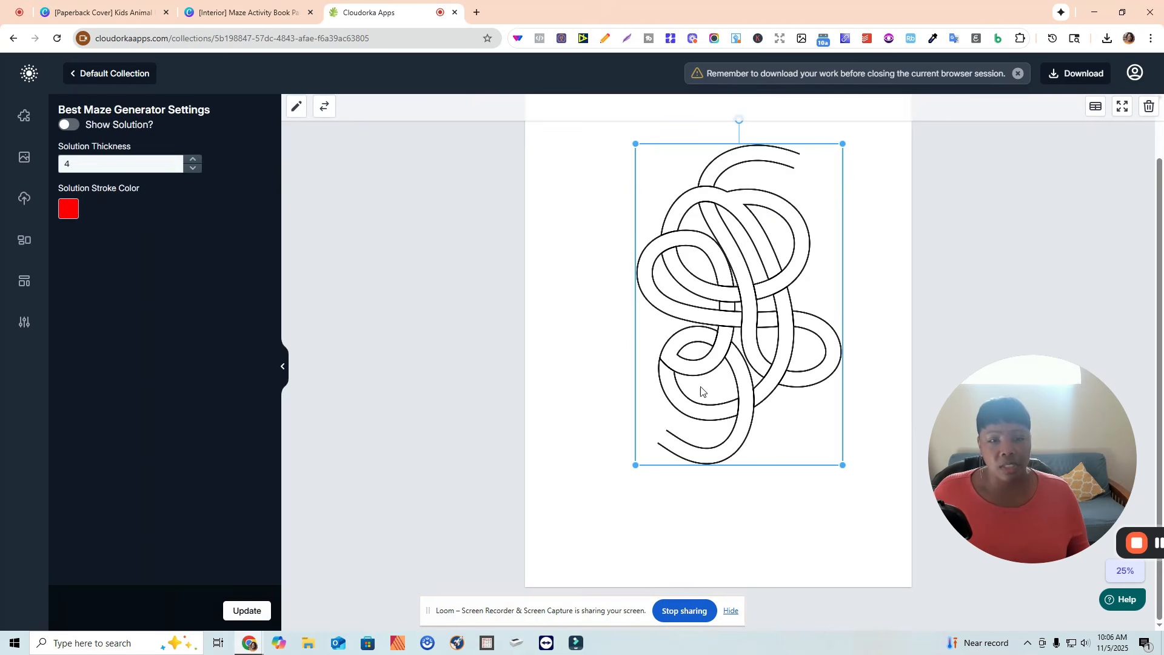
# Enlarge the maze so it fills more of the page.
pyautogui.moveTo(590, 497); pyautogui.dragTo(561, 510)
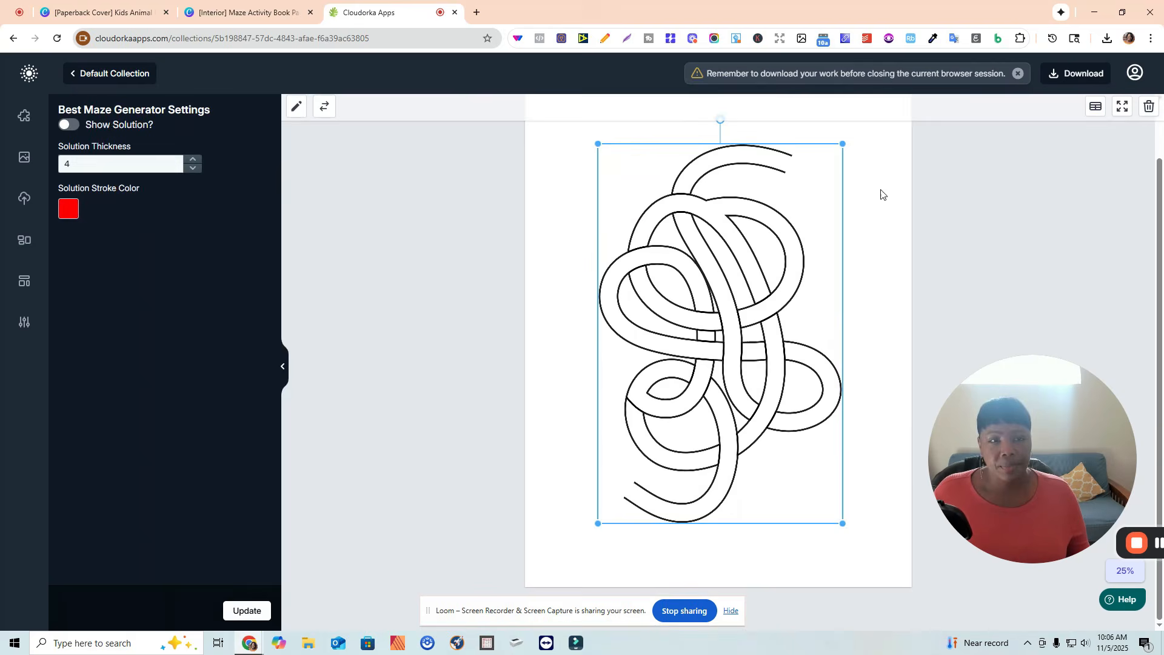
pyautogui.moveTo(858, 141); pyautogui.dragTo(863, 134)
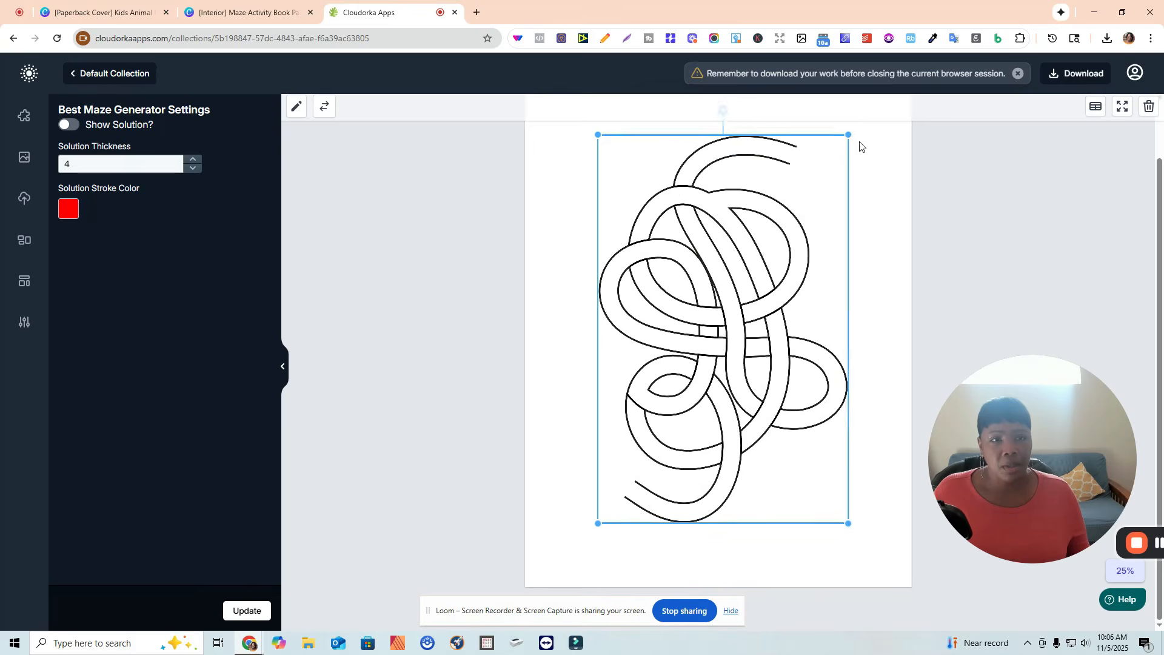
pyautogui.scroll(1, 870, 230)
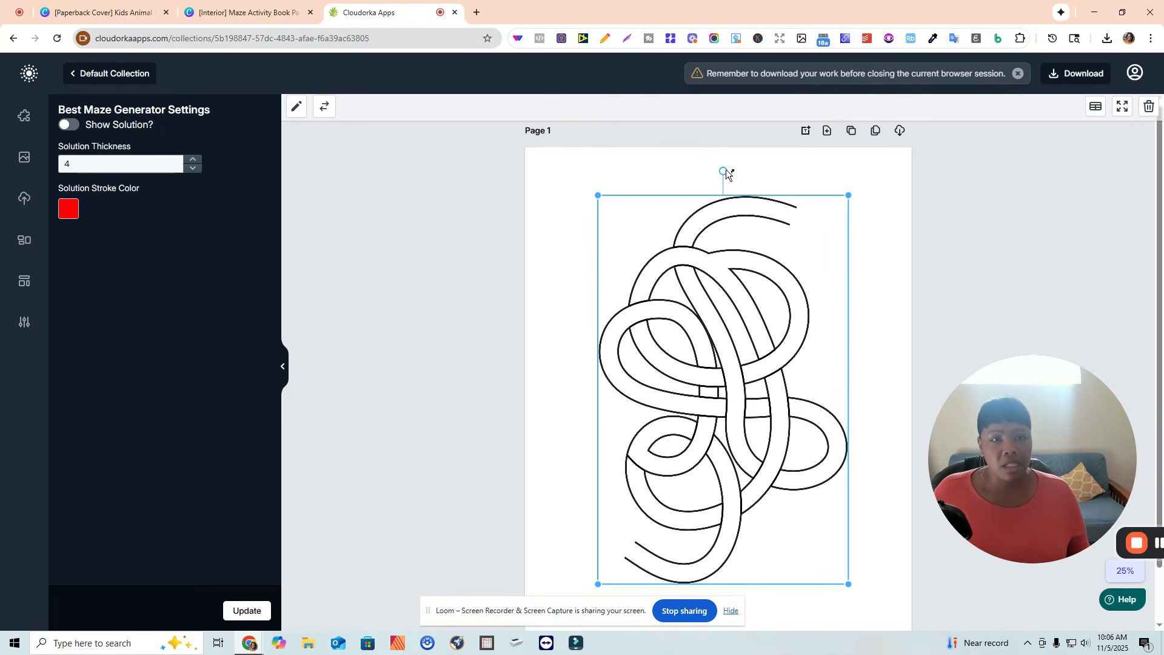
pyautogui.moveTo(726, 174); pyautogui.dragTo(629, 245)
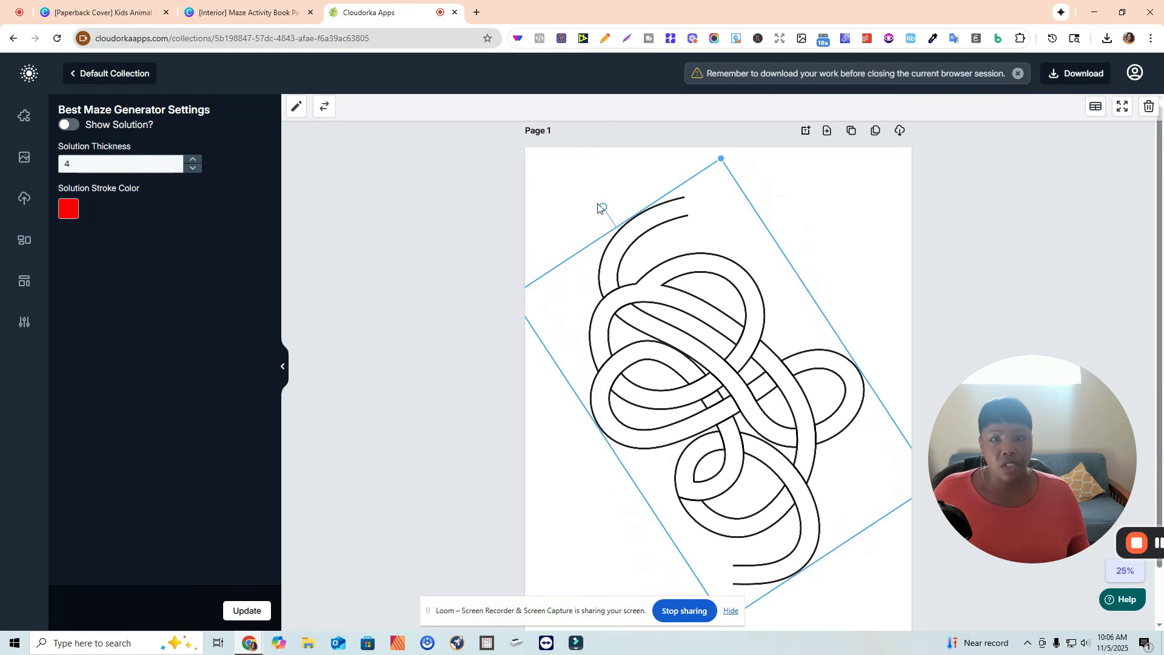
pyautogui.moveTo(643, 190); pyautogui.dragTo(728, 214)
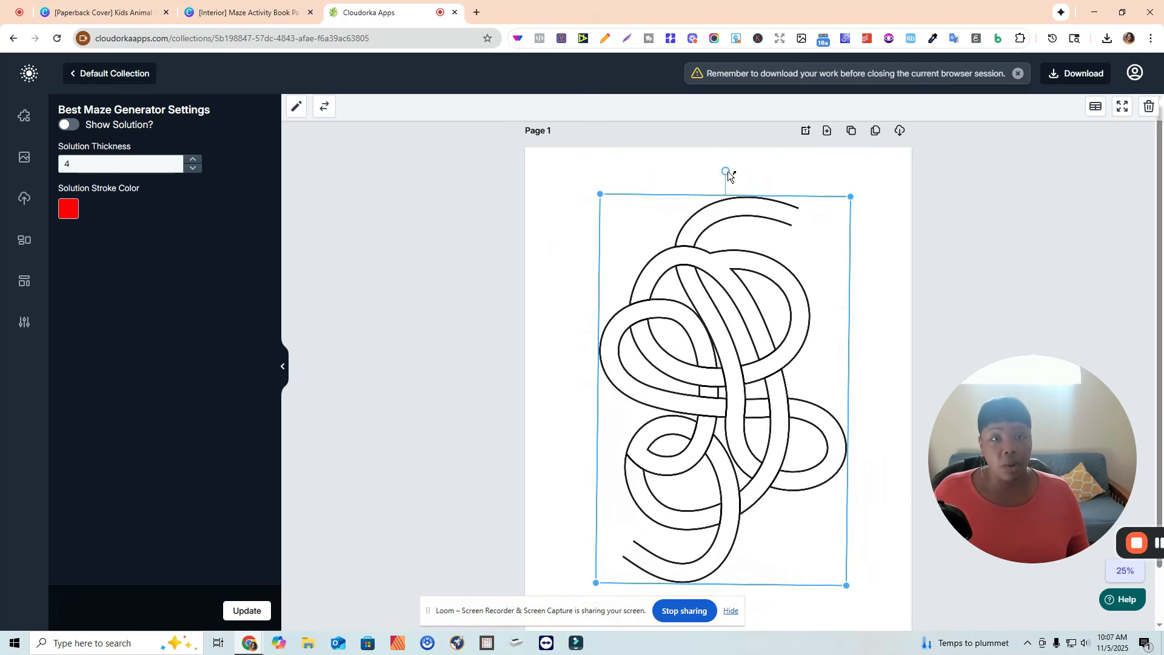
pyautogui.moveTo(725, 174); pyautogui.dragTo(723, 171)
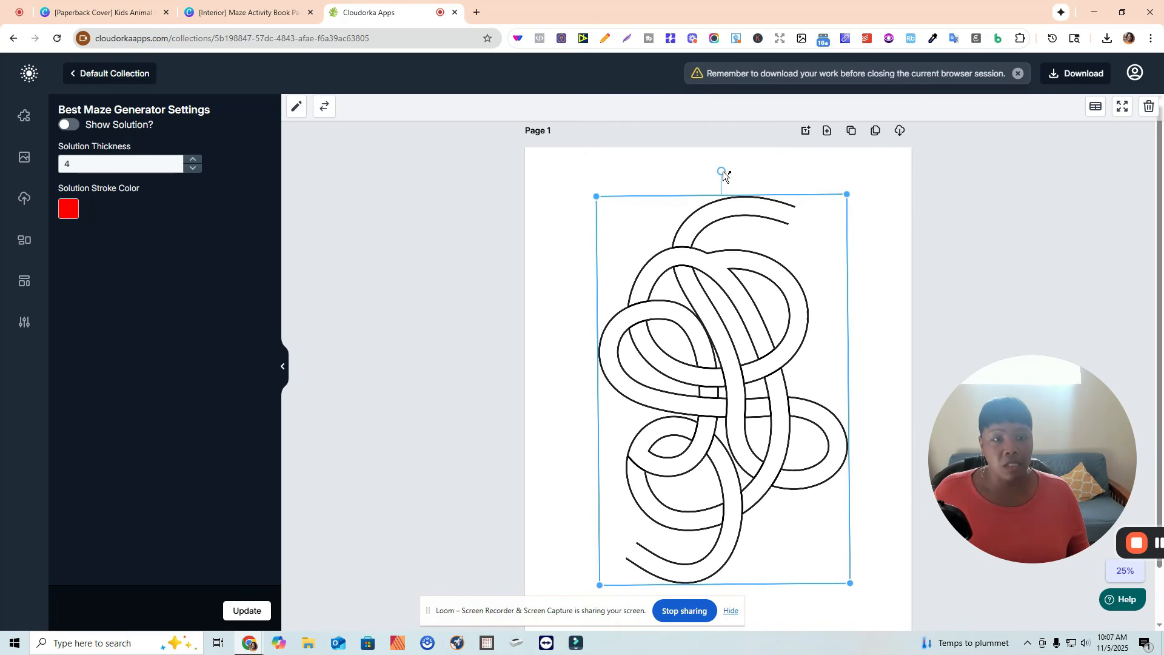
# Try flipping the maze horizontally and vertically, then delete it from Page 1.
pyautogui.click(327, 110)
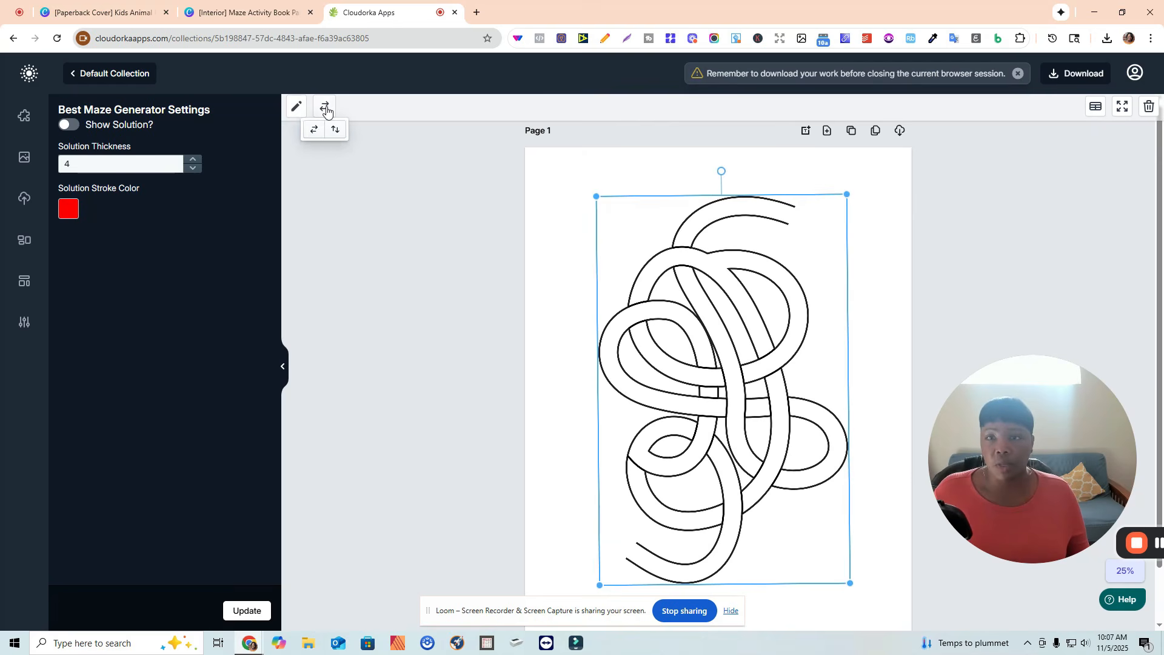
pyautogui.click(315, 135)
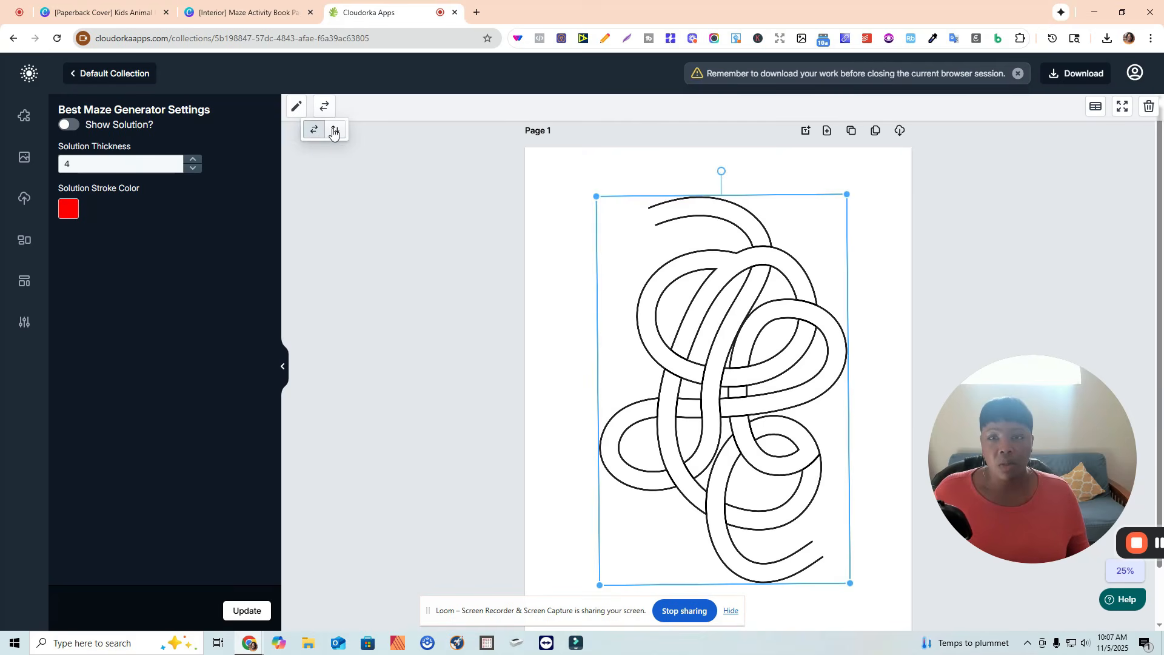
pyautogui.click(335, 130)
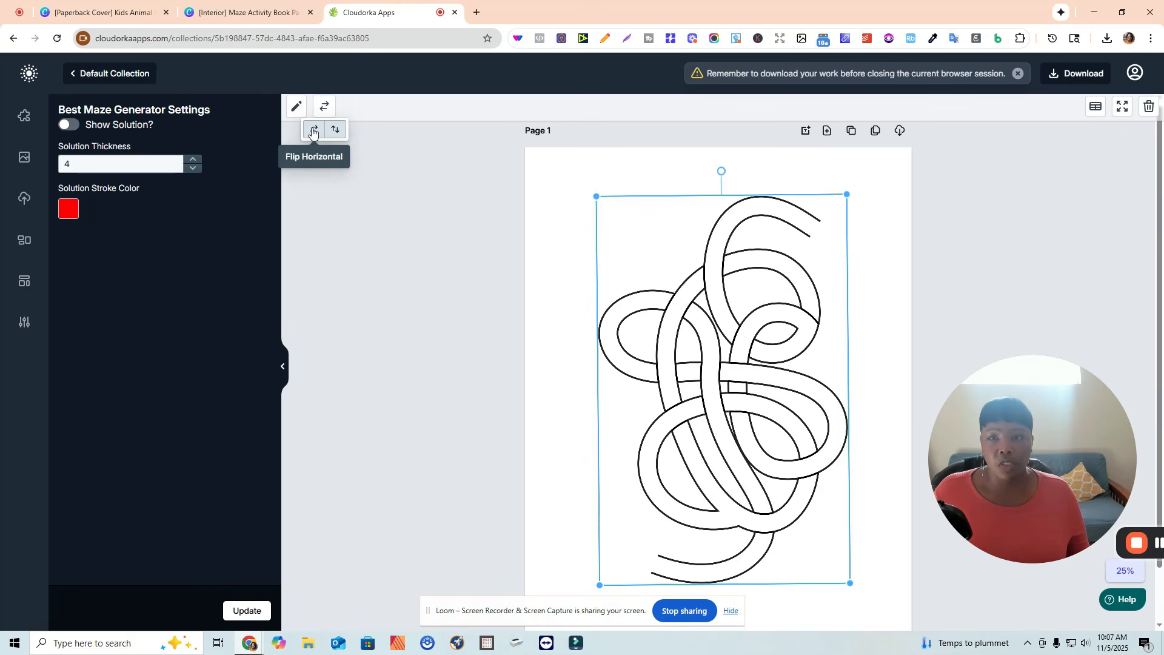
pyautogui.click(314, 129)
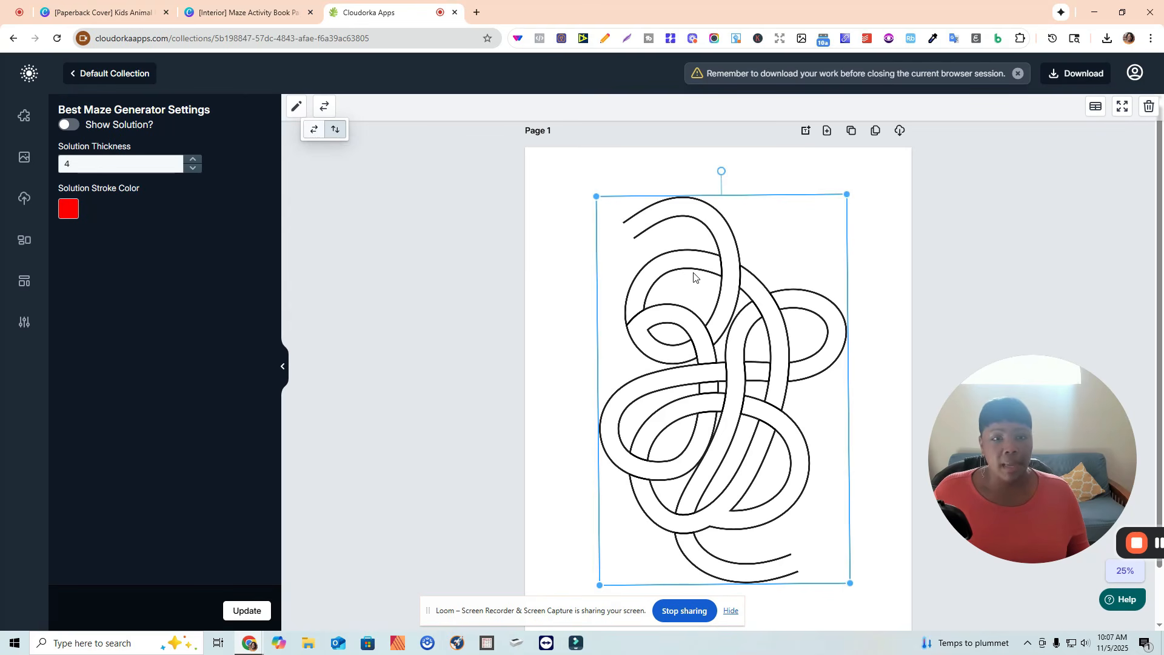
pyautogui.press('Delete')
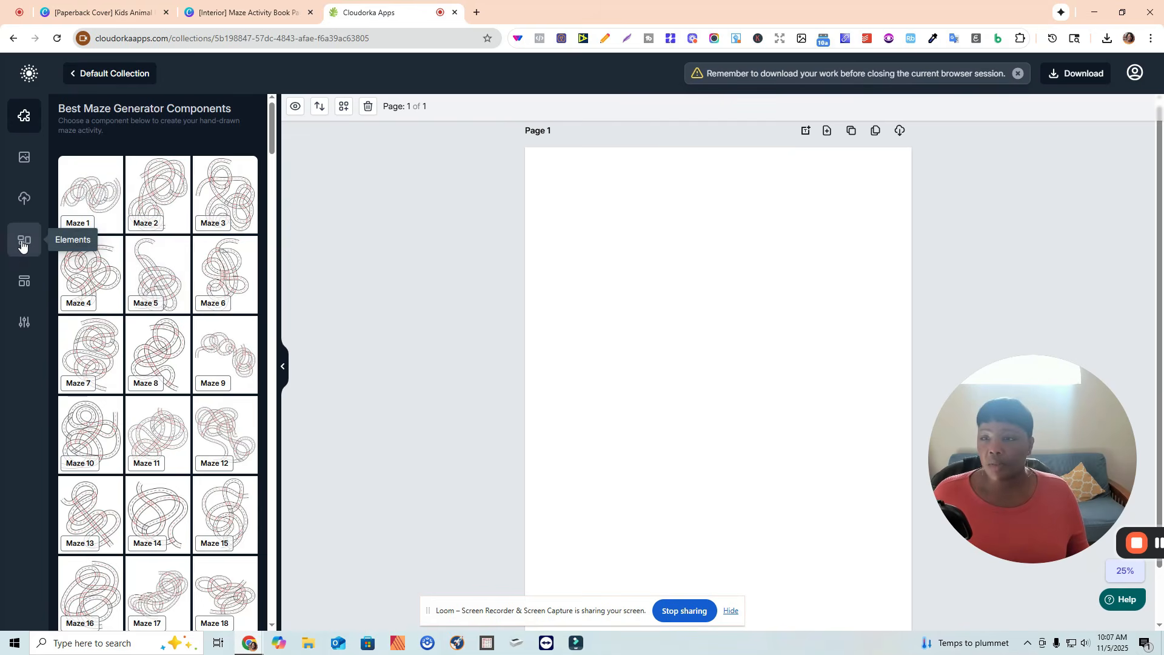
# Browse the full collection of page layout templates in the maze generator.
pyautogui.click(24, 280)
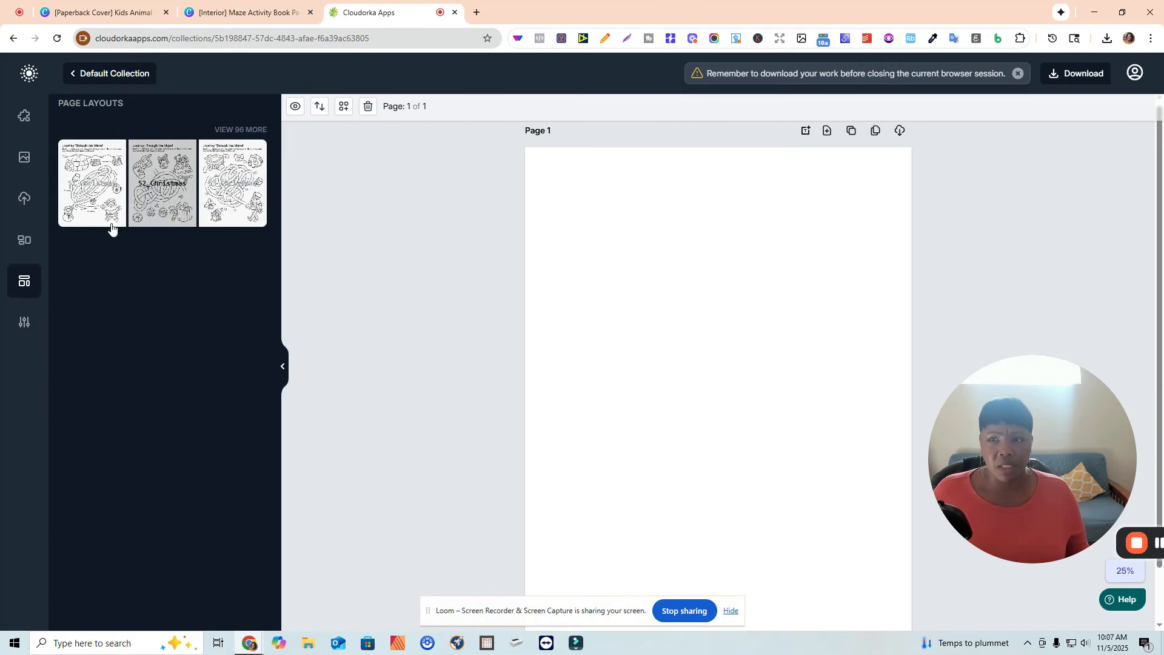
pyautogui.click(241, 130)
pyautogui.scroll(-4, 185, 337)
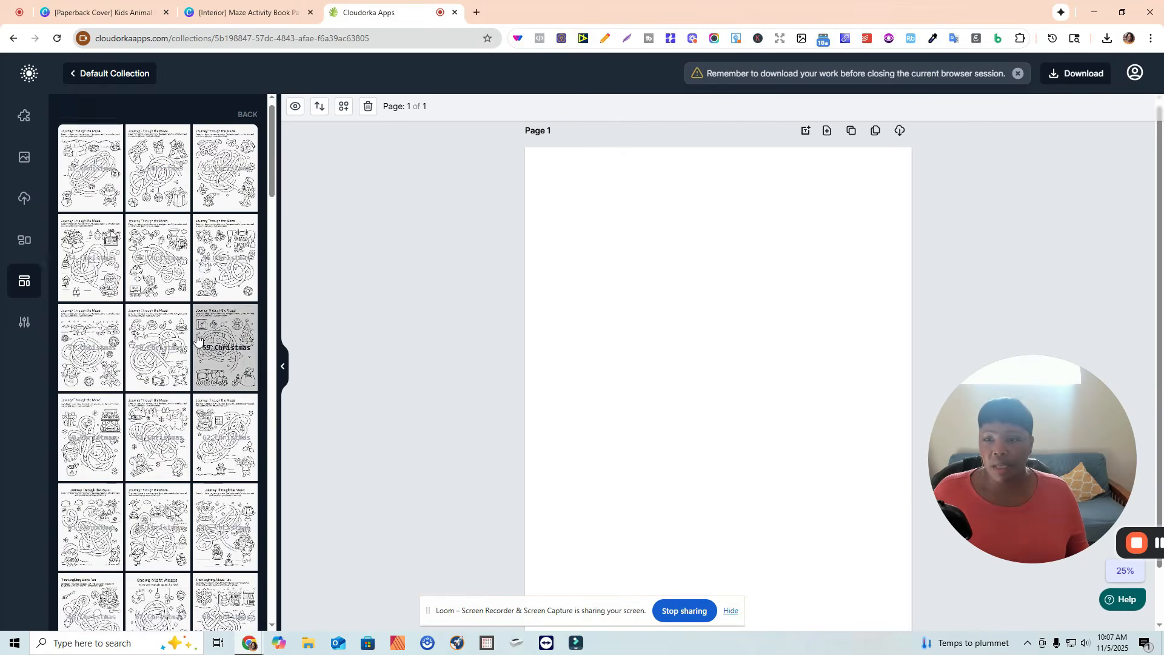
pyautogui.scroll(-15, 170, 343)
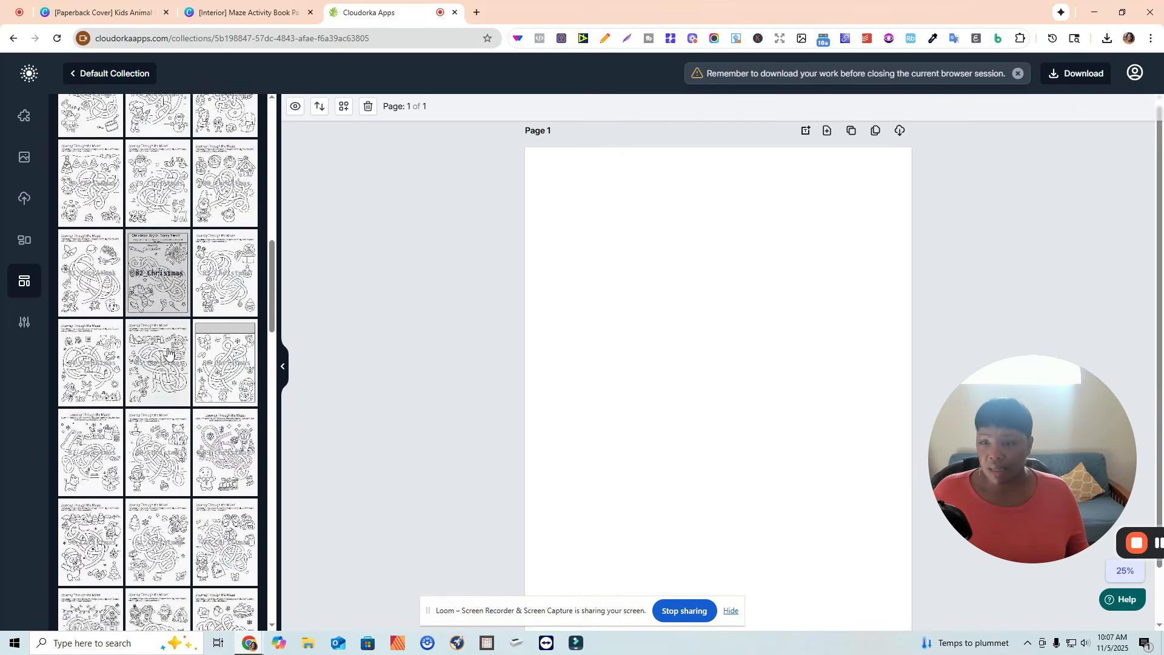
pyautogui.scroll(-20, 158, 339)
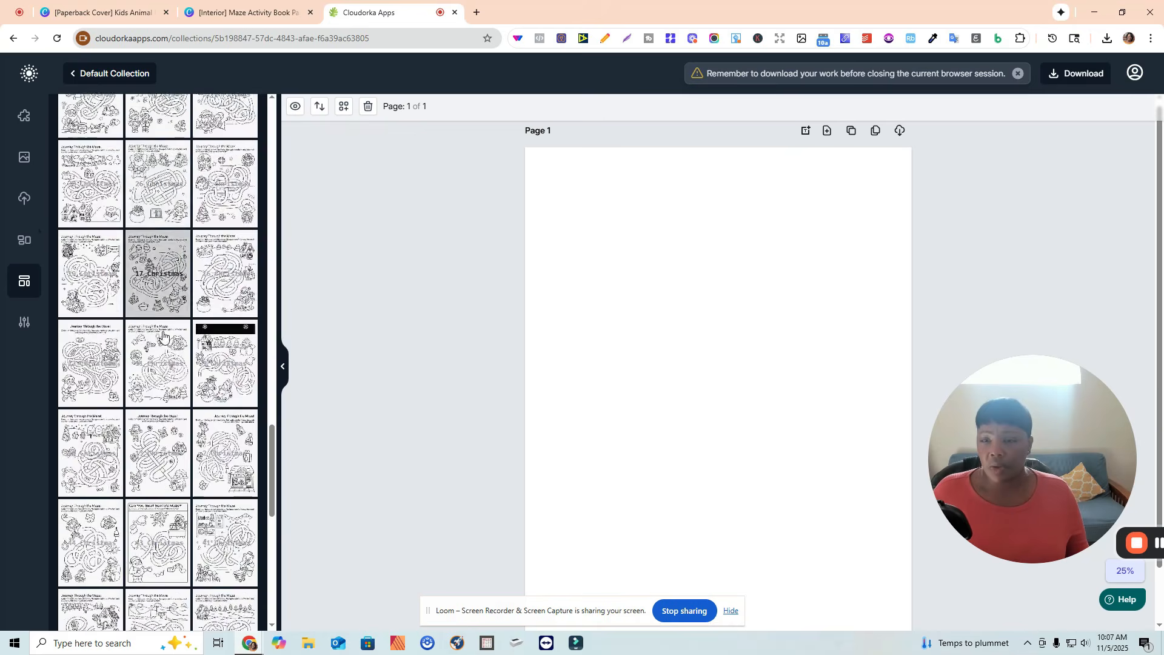
pyautogui.scroll(-5, 170, 324)
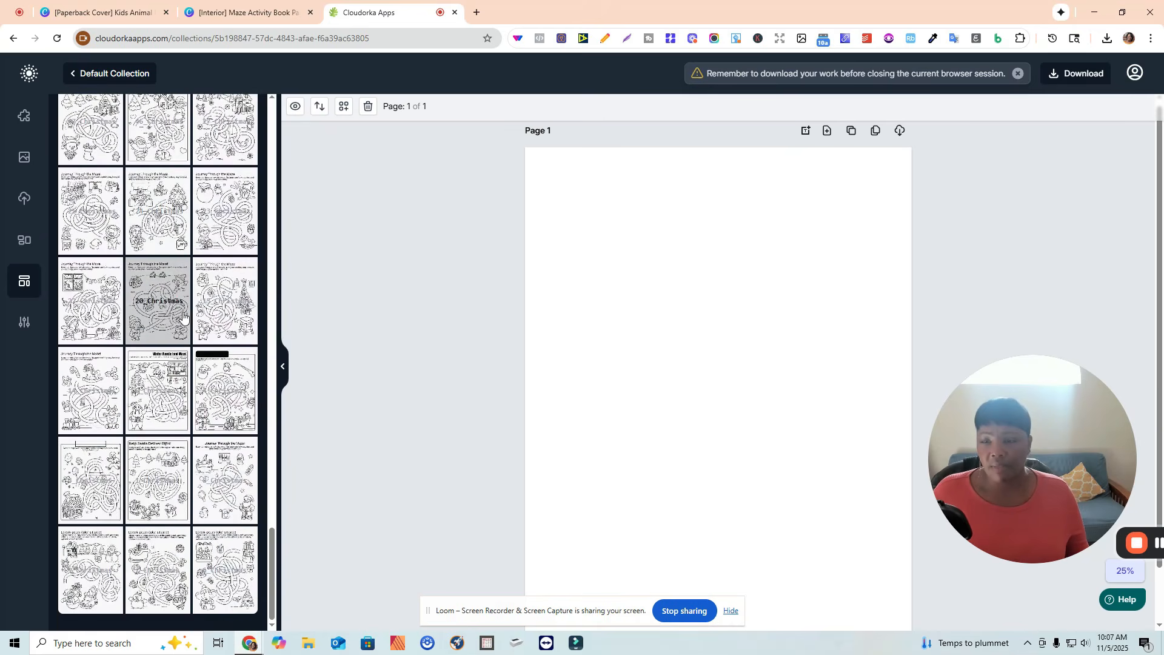
pyautogui.scroll(1, 192, 291)
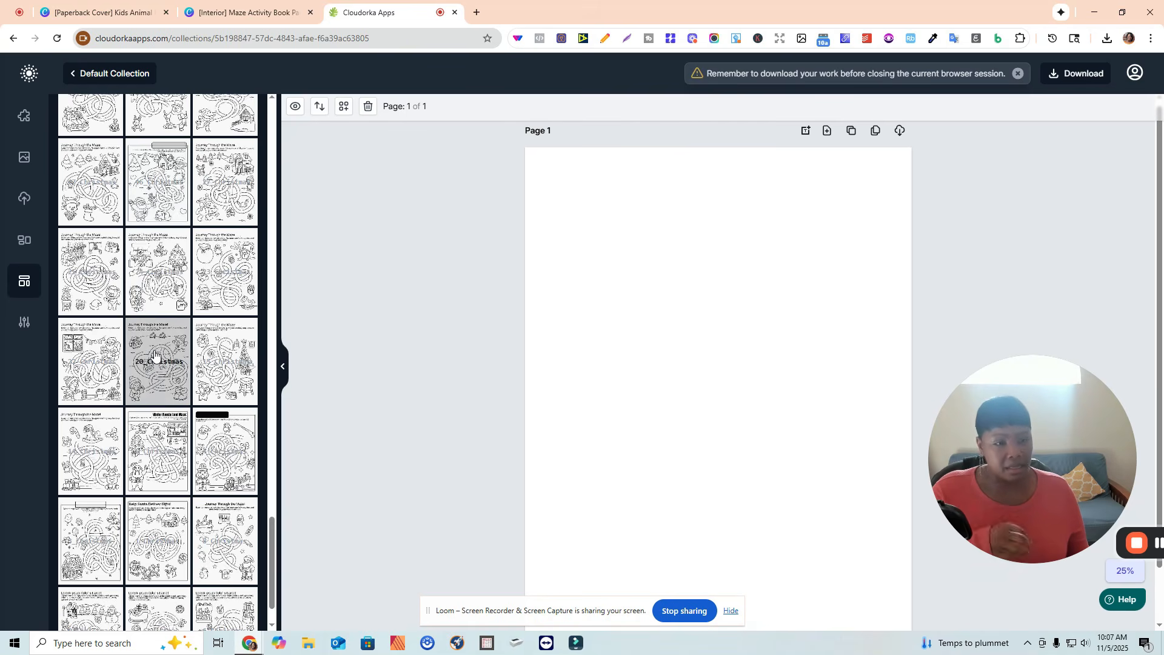
pyautogui.scroll(10, 169, 338)
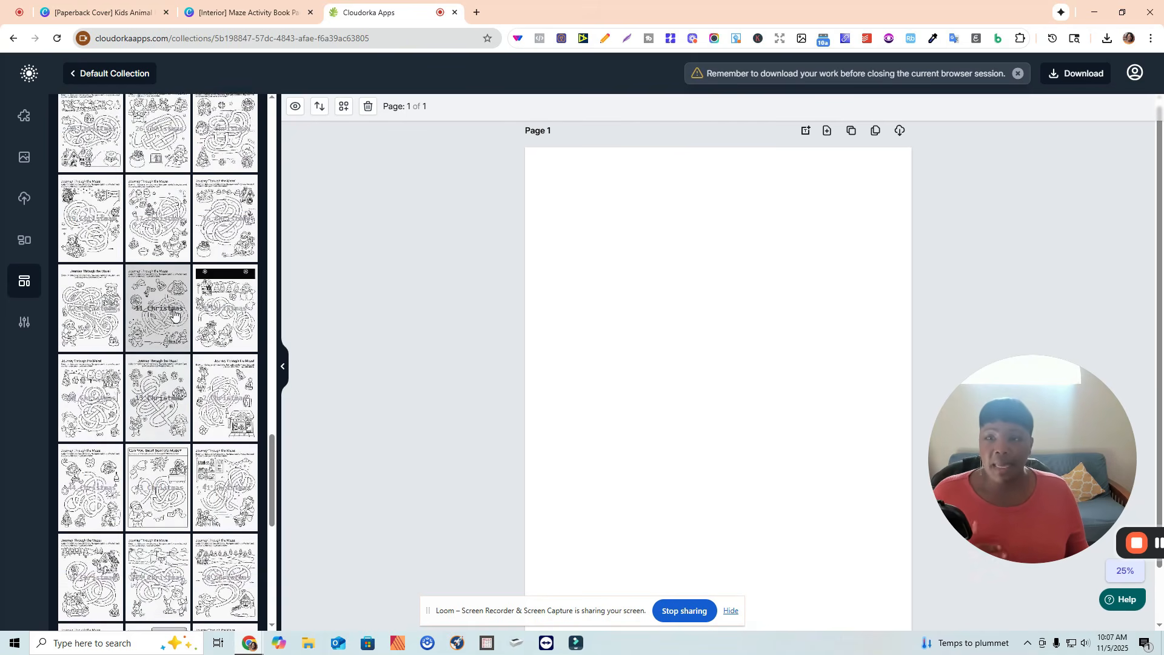
pyautogui.scroll(7, 174, 311)
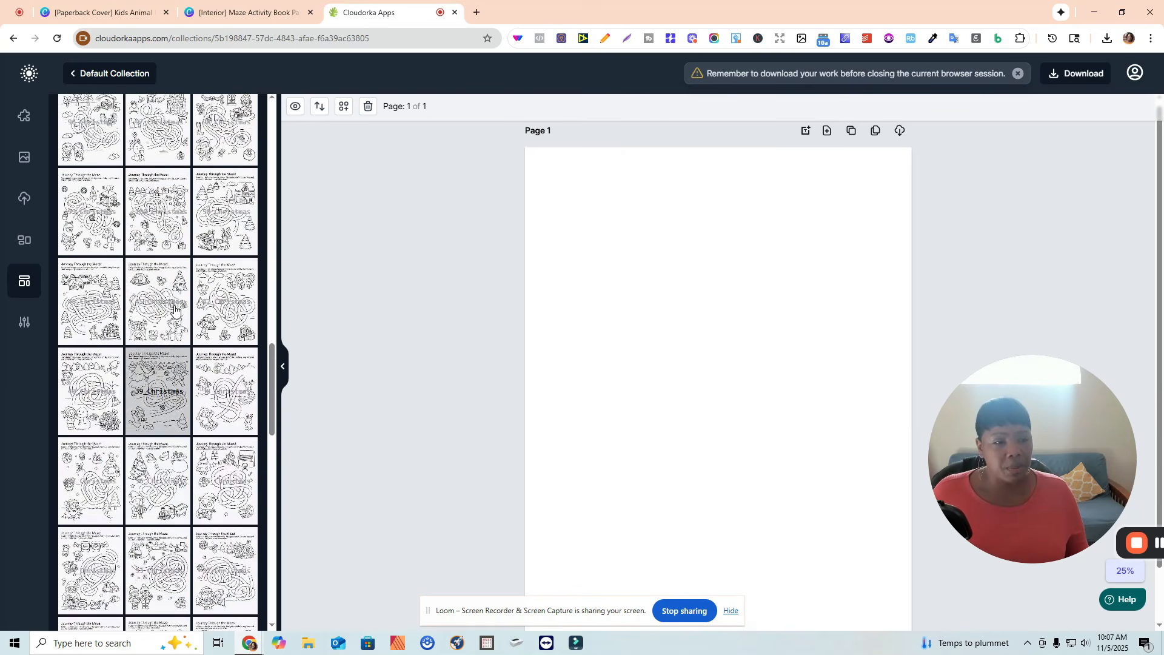
pyautogui.scroll(10, 174, 309)
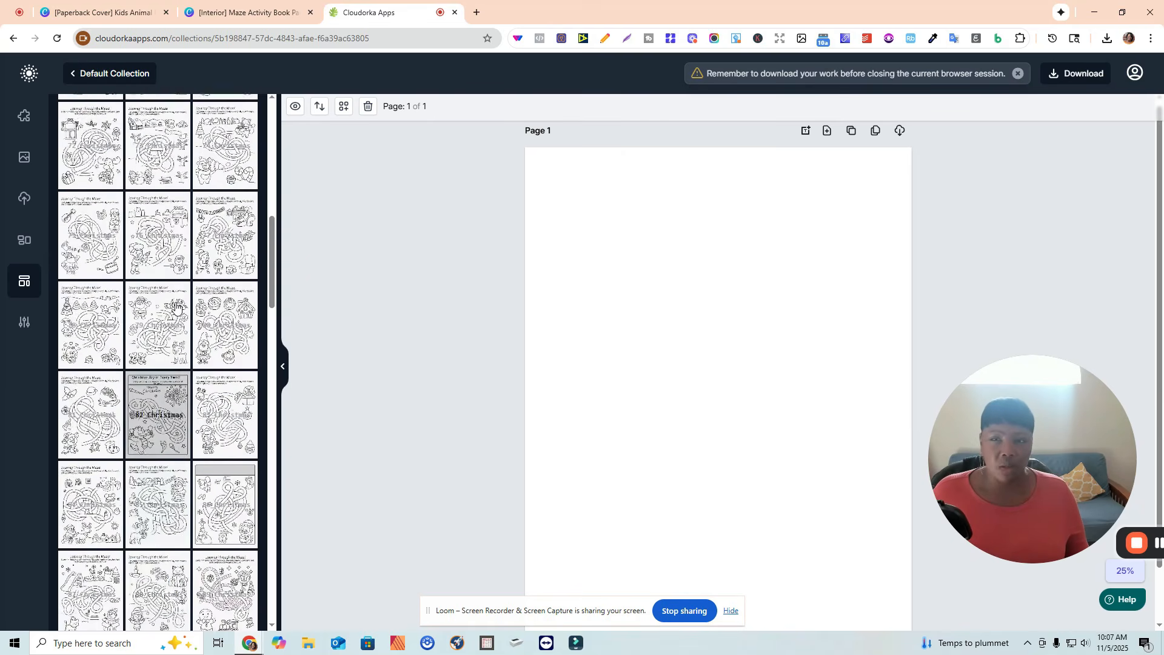
pyautogui.scroll(4, 176, 305)
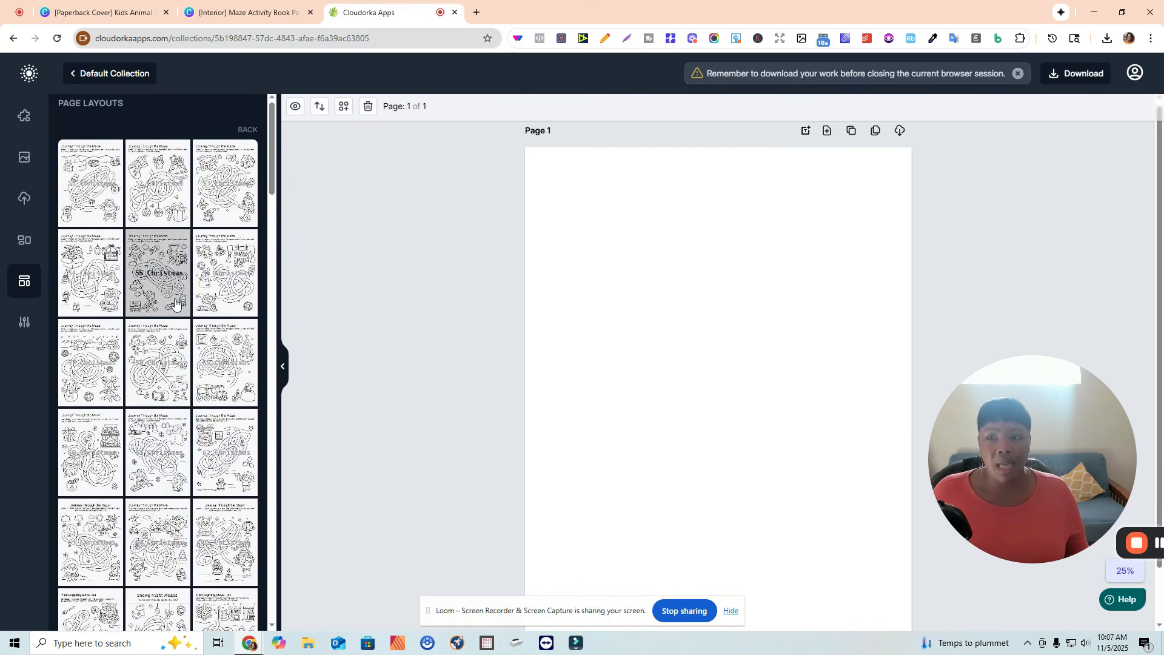
pyautogui.click(249, 131)
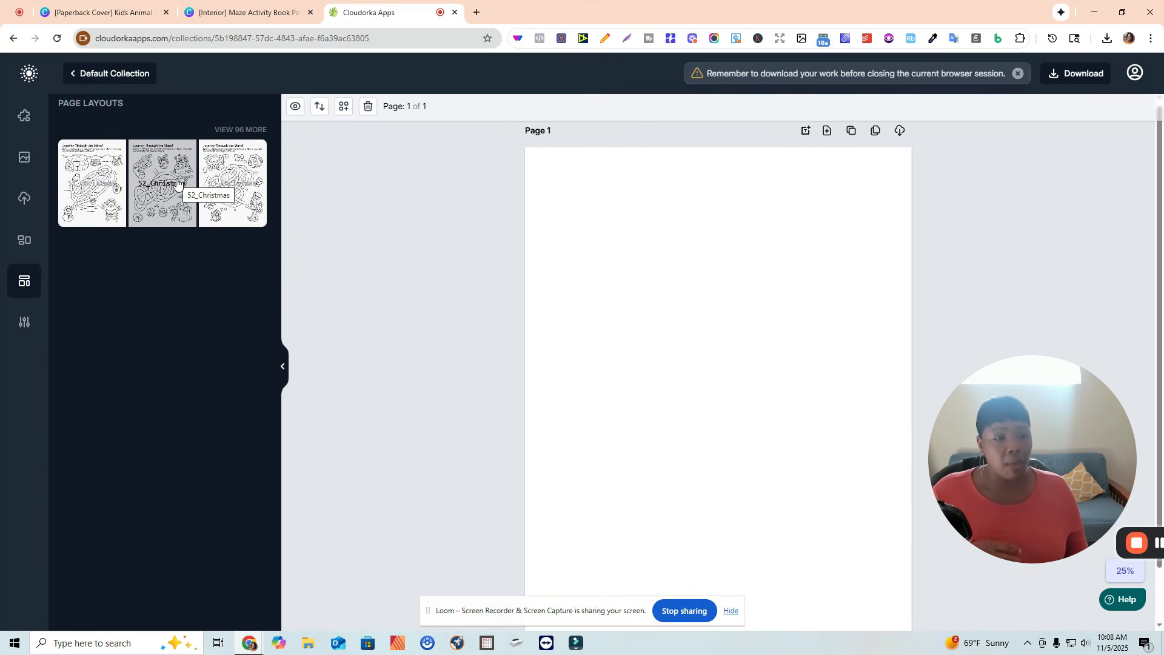
# Check the Canva interior design tab, then return to the maze components list.
pyautogui.click(218, 11)
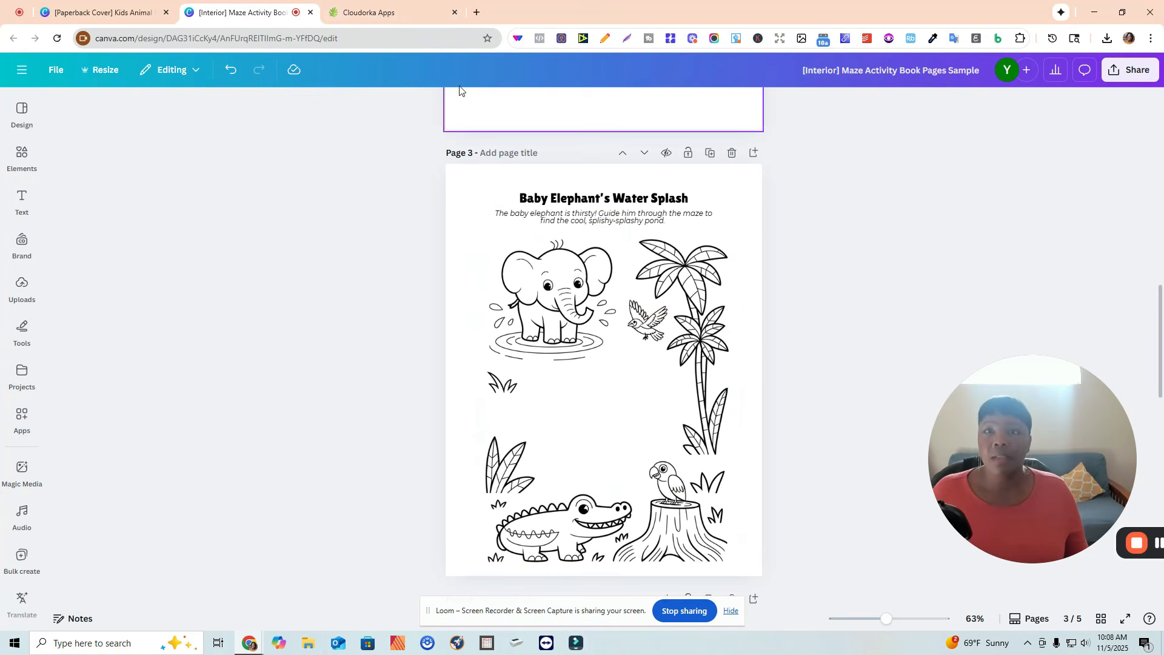
pyautogui.click(364, 11)
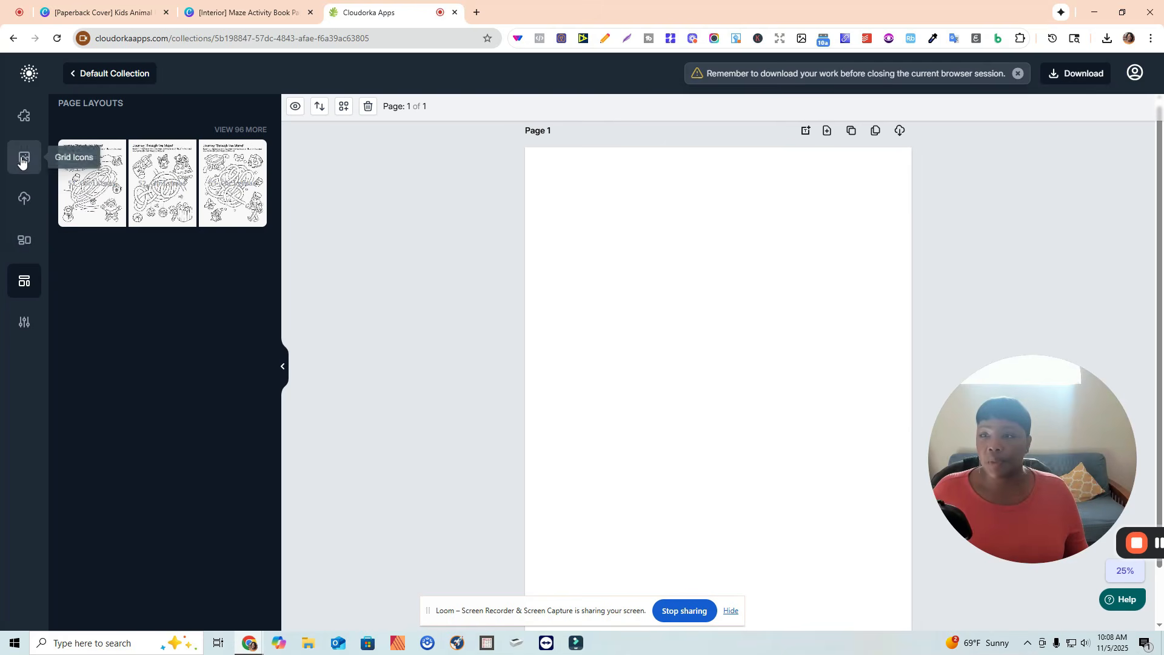
pyautogui.click(22, 121)
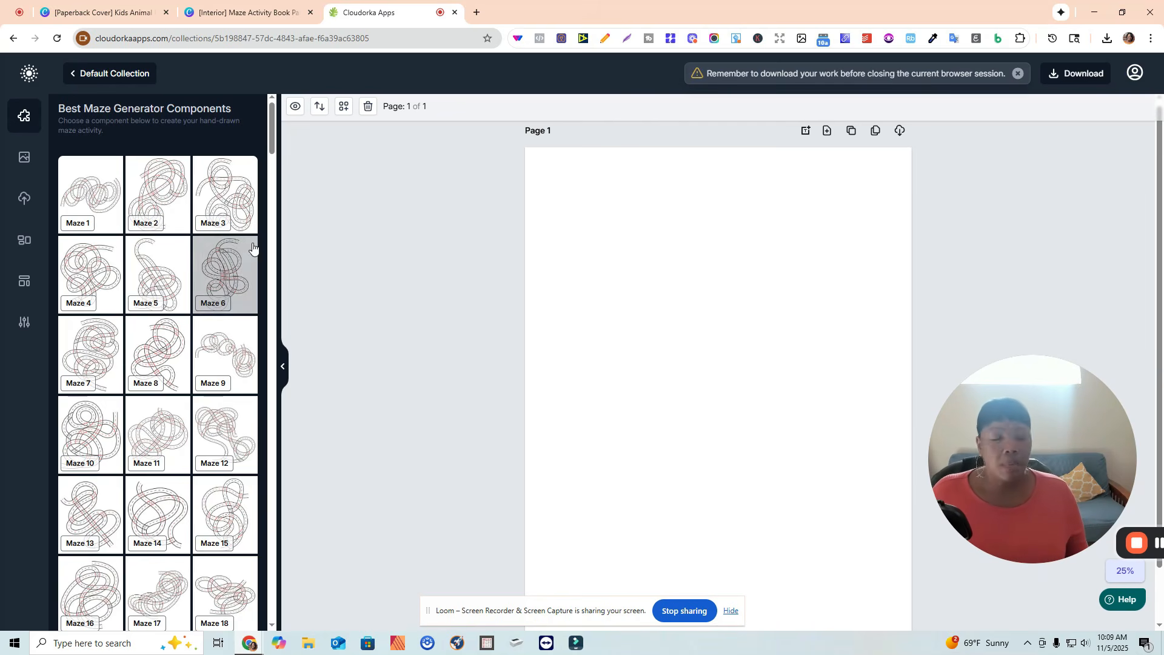
pyautogui.scroll(-1, 149, 376)
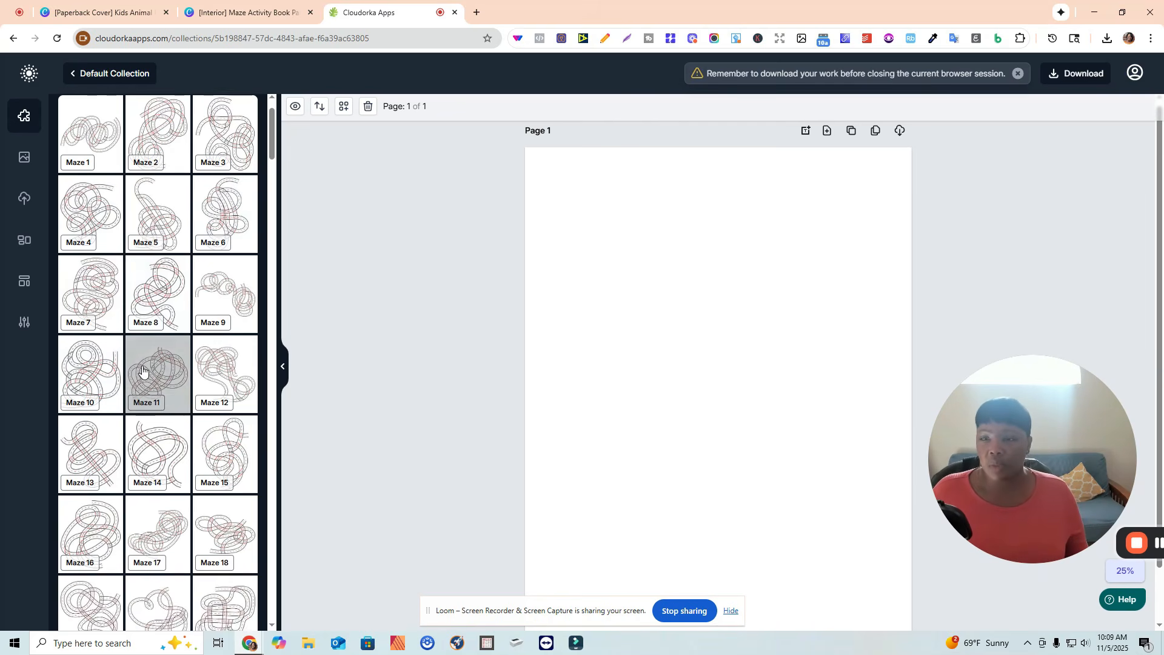
pyautogui.scroll(1, 149, 326)
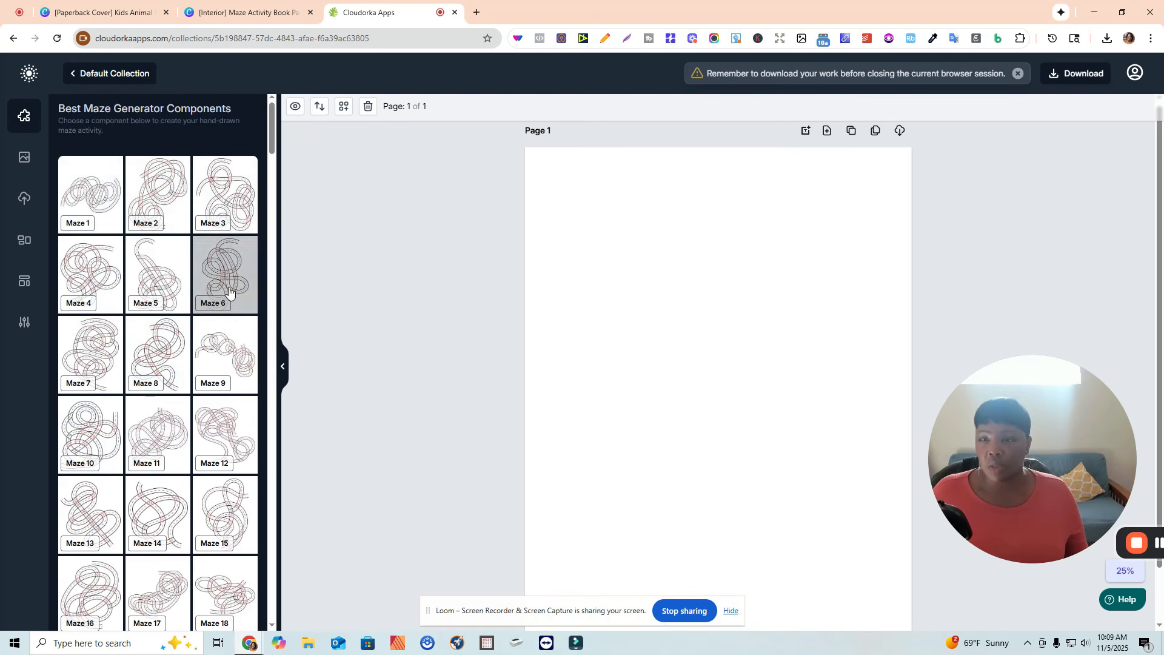
# Add the maze component to Page 1 again and enlarge it to fill most of the page.
pyautogui.click(797, 277)
pyautogui.moveTo(800, 271); pyautogui.dragTo(904, 221)
pyautogui.scroll(-1, 673, 404)
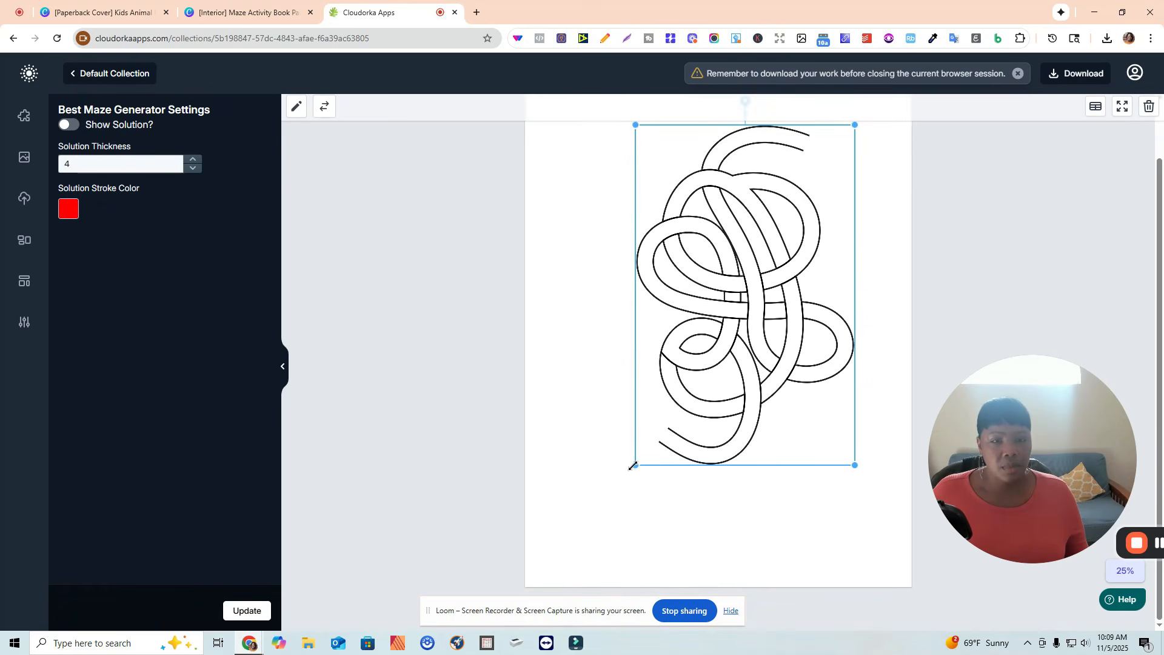
pyautogui.moveTo(601, 490); pyautogui.dragTo(581, 508)
pyautogui.scroll(1, 733, 228)
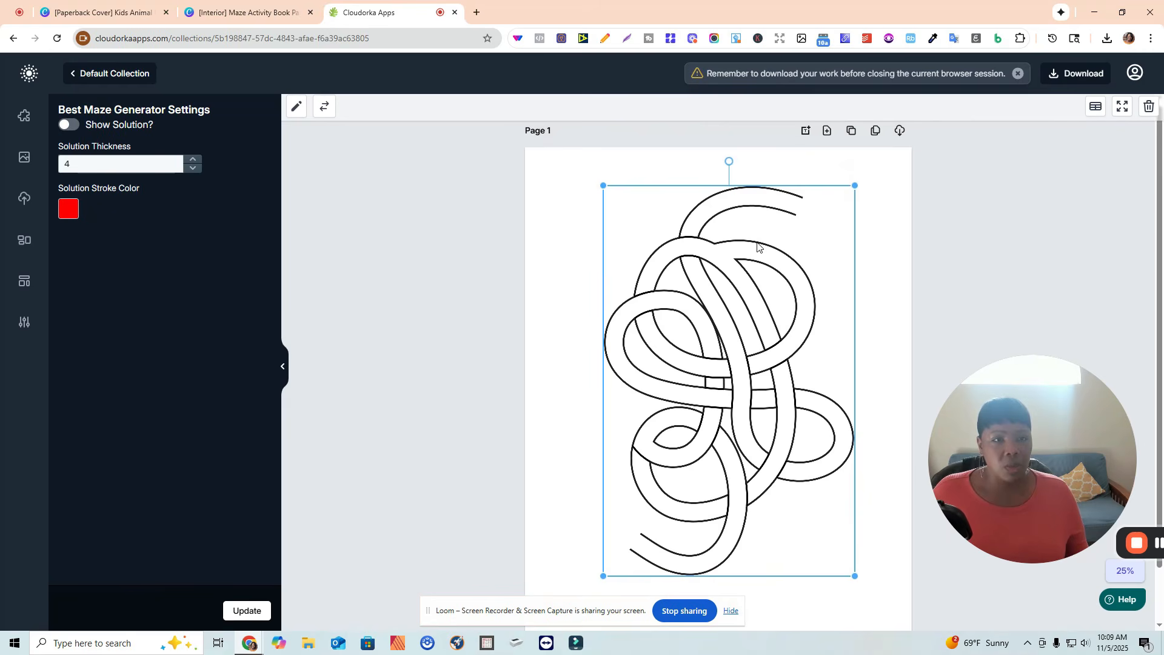
# Add a new Page 2 and insert Maze 20 onto it.
pyautogui.click(827, 130)
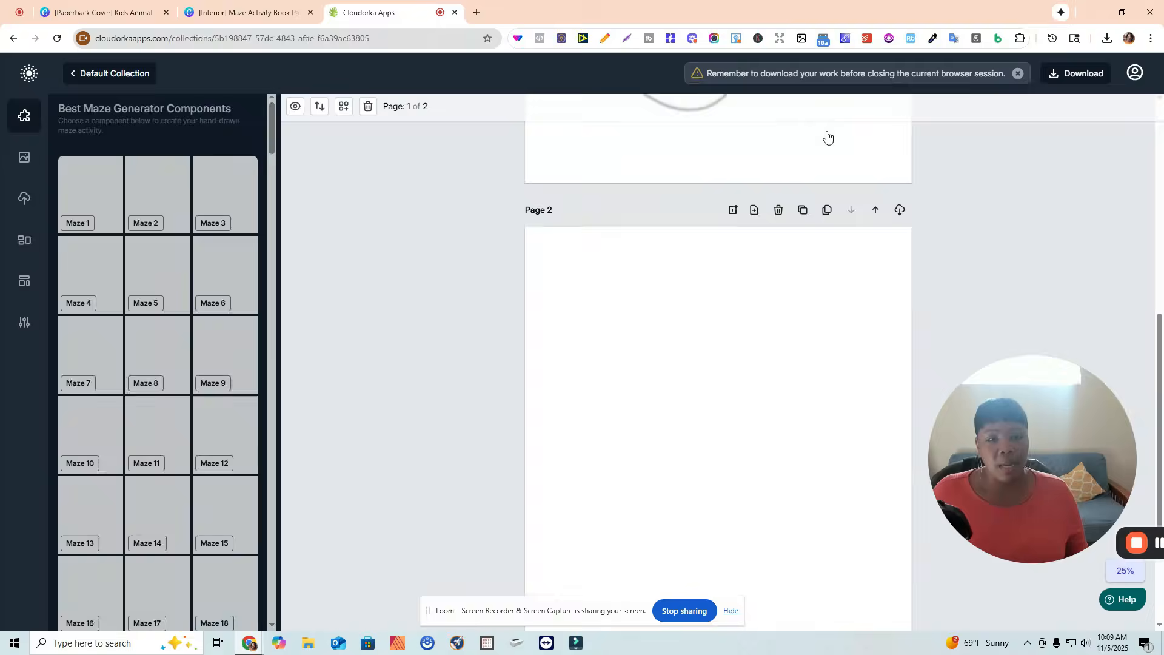
pyautogui.scroll(-3, 166, 360)
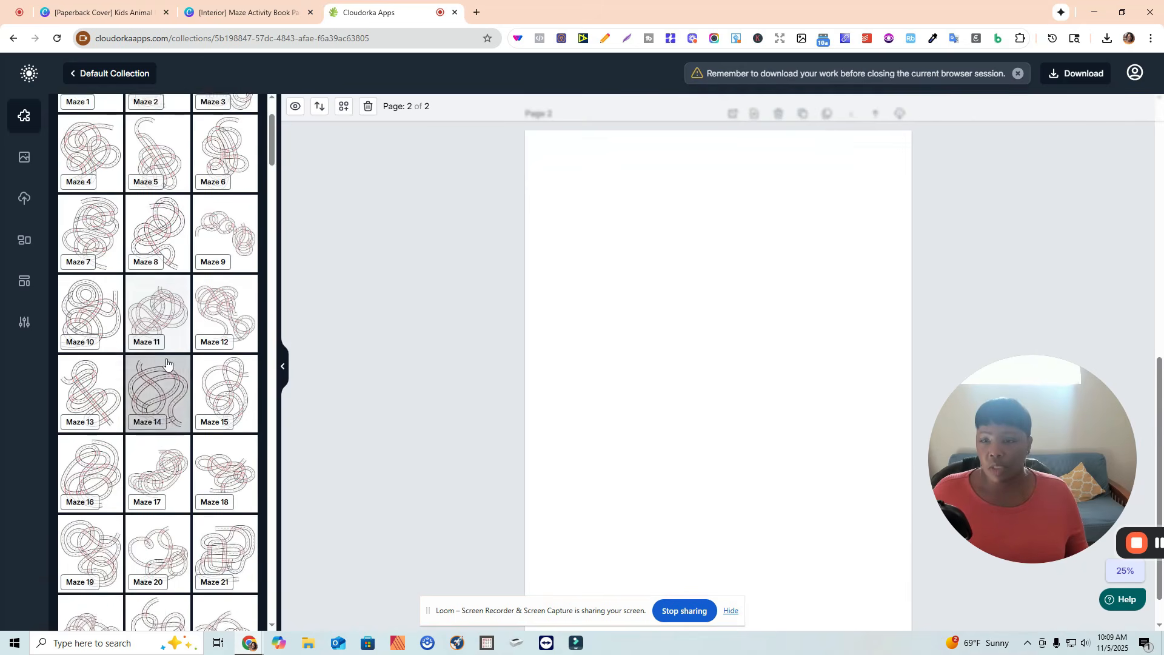
pyautogui.scroll(-5, 167, 360)
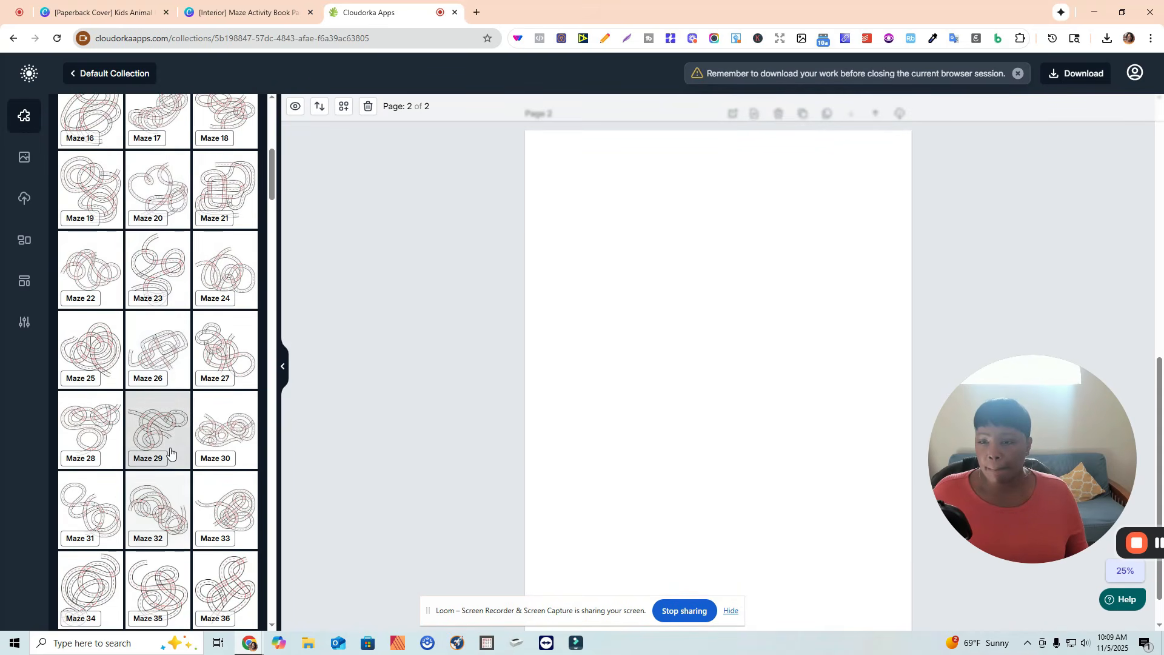
pyautogui.click(162, 200)
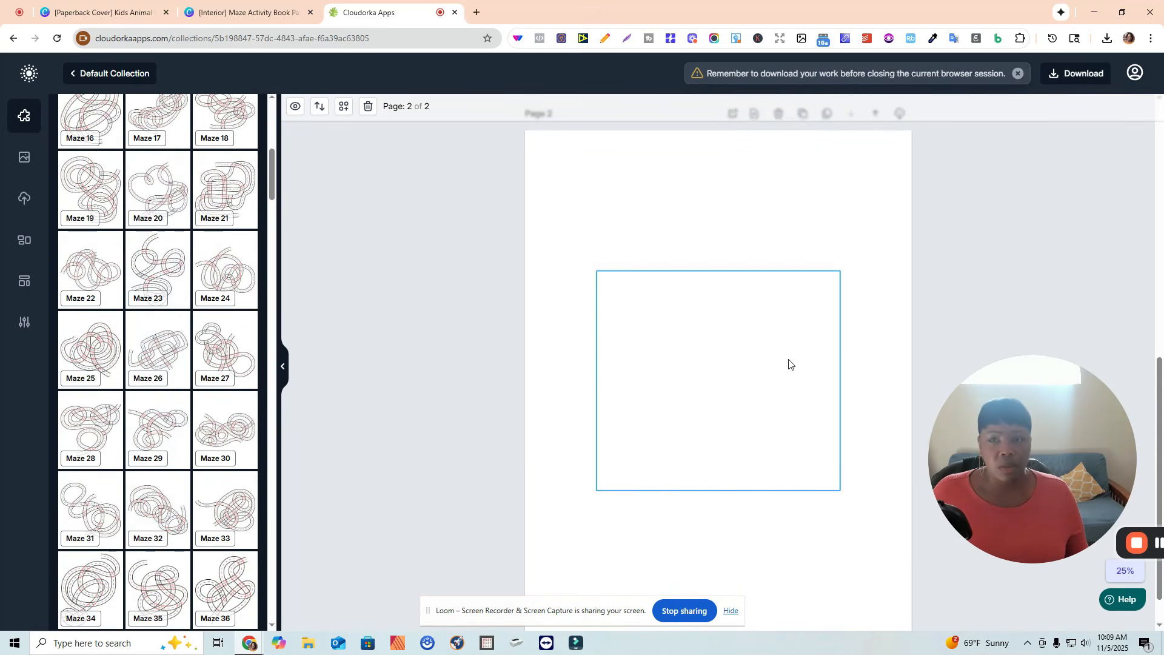
# Enlarge Maze 20 on Page 2 by resizing its corners and recentre it on the page.
pyautogui.click(835, 289)
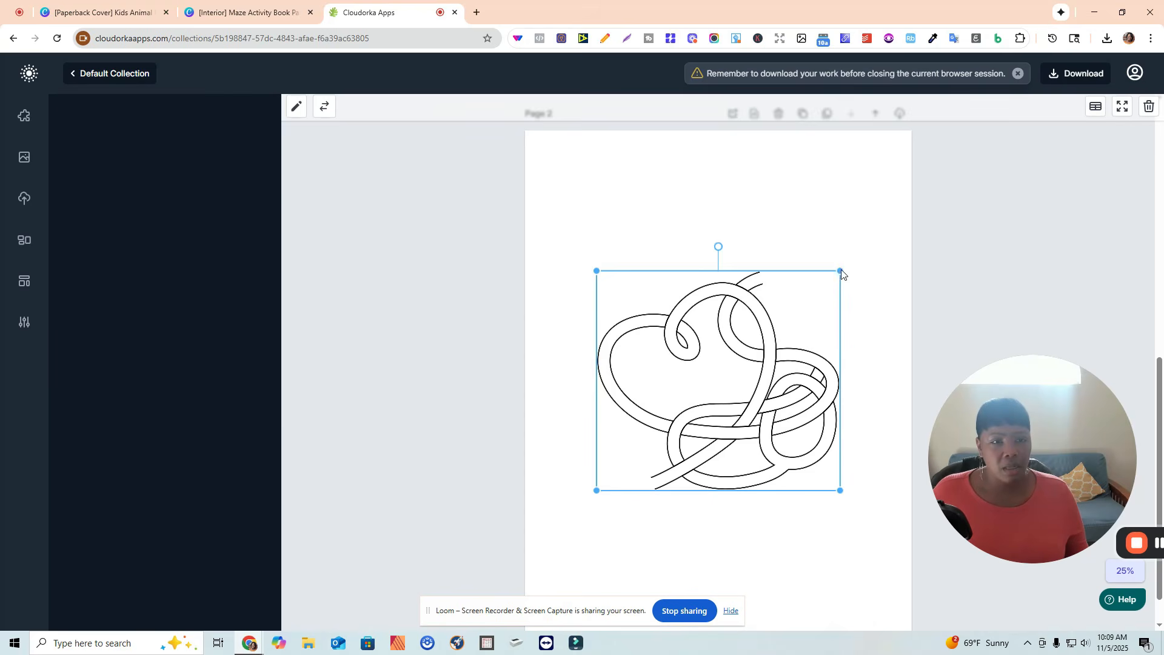
pyautogui.moveTo(840, 271); pyautogui.dragTo(876, 263)
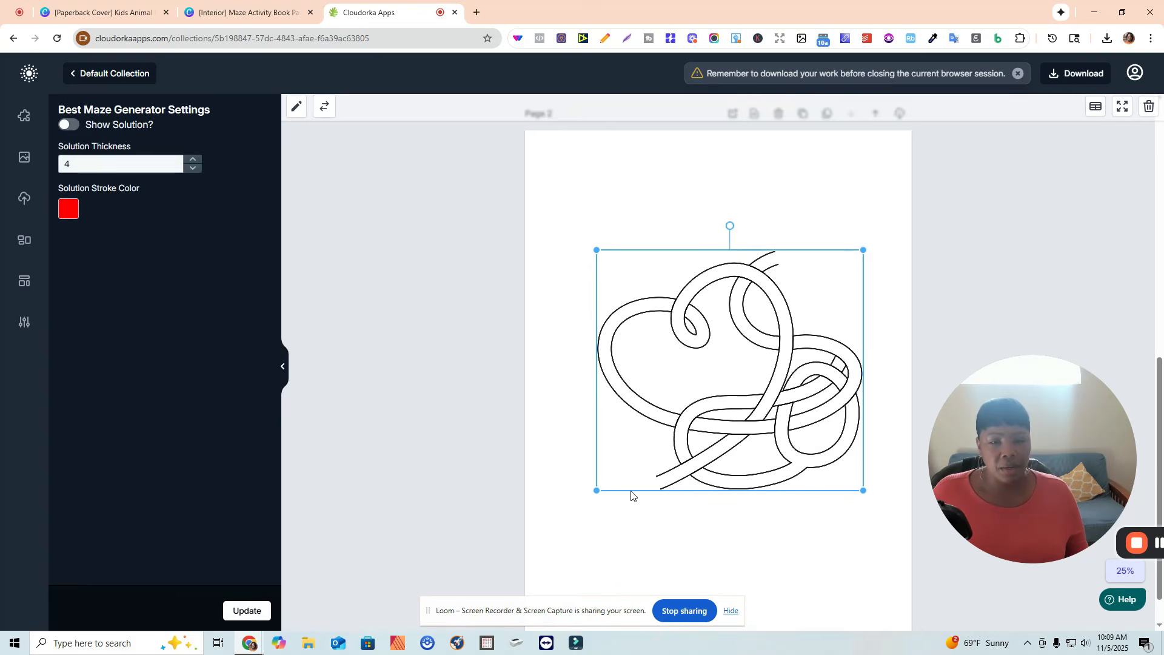
pyautogui.moveTo(569, 507); pyautogui.dragTo(562, 521)
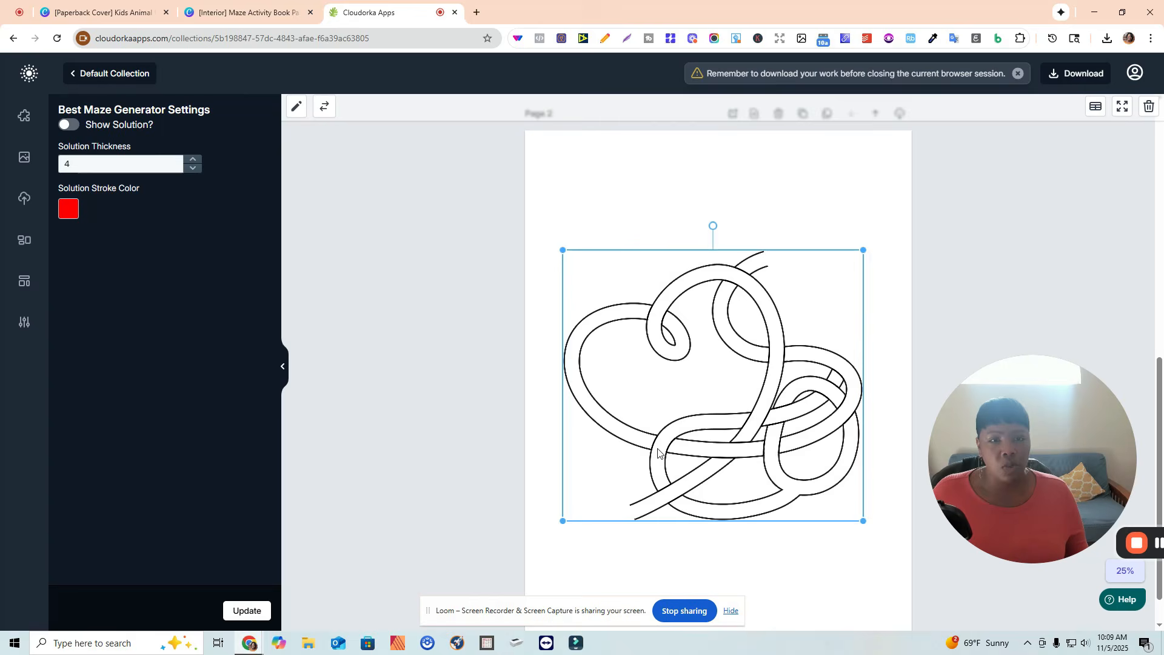
pyautogui.moveTo(744, 404); pyautogui.dragTo(746, 403)
pyautogui.moveTo(768, 352); pyautogui.dragTo(769, 347)
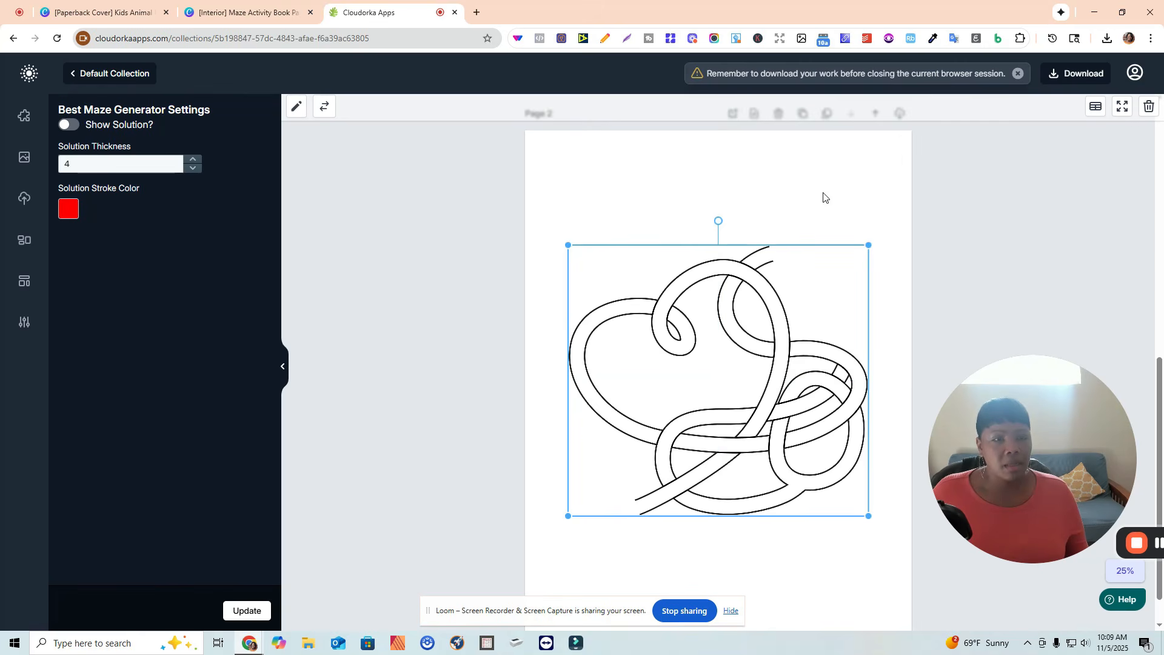
# Add a blank Page 3 to the maze document.
pyautogui.scroll(1, 850, 206)
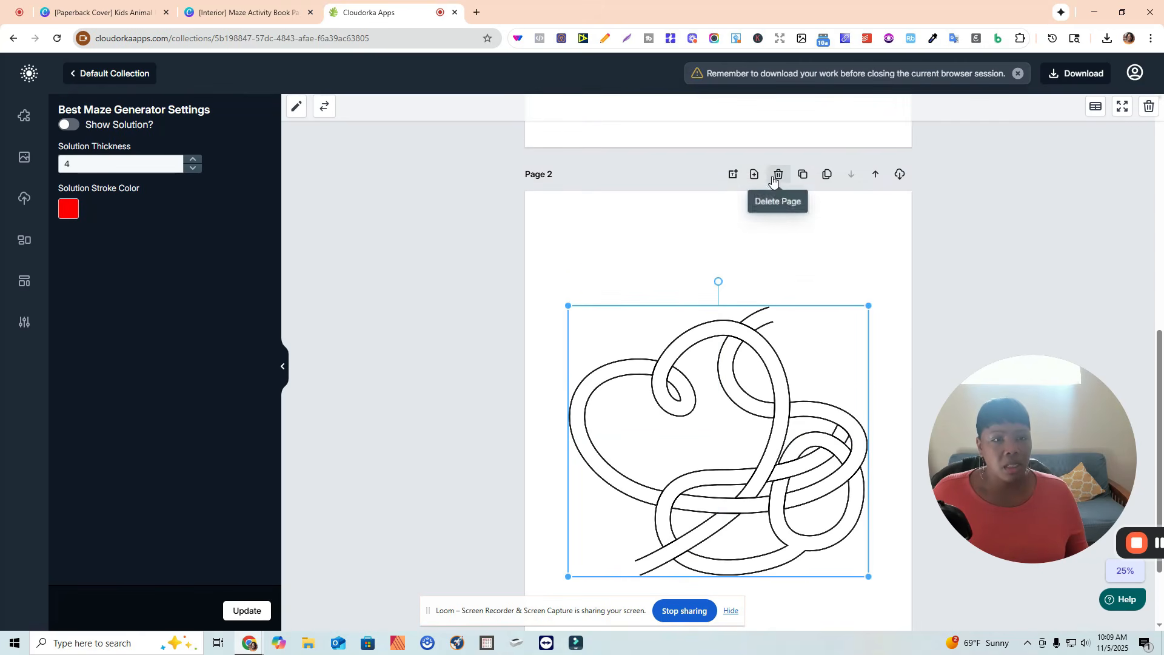
pyautogui.click(755, 174)
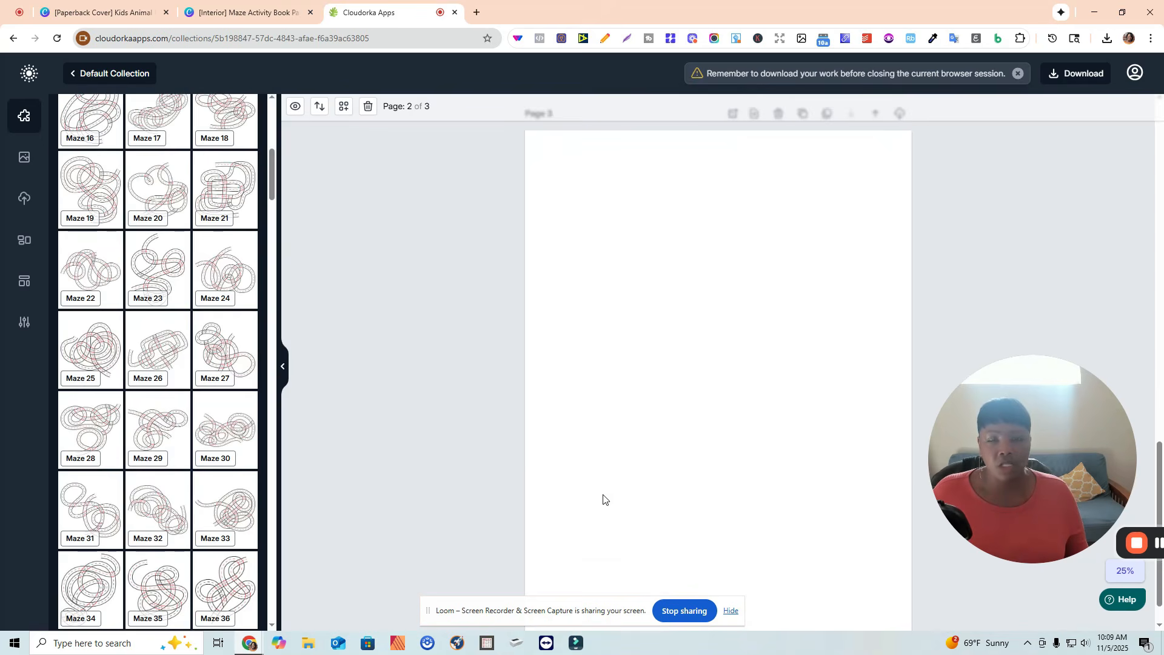
pyautogui.scroll(-2, 158, 383)
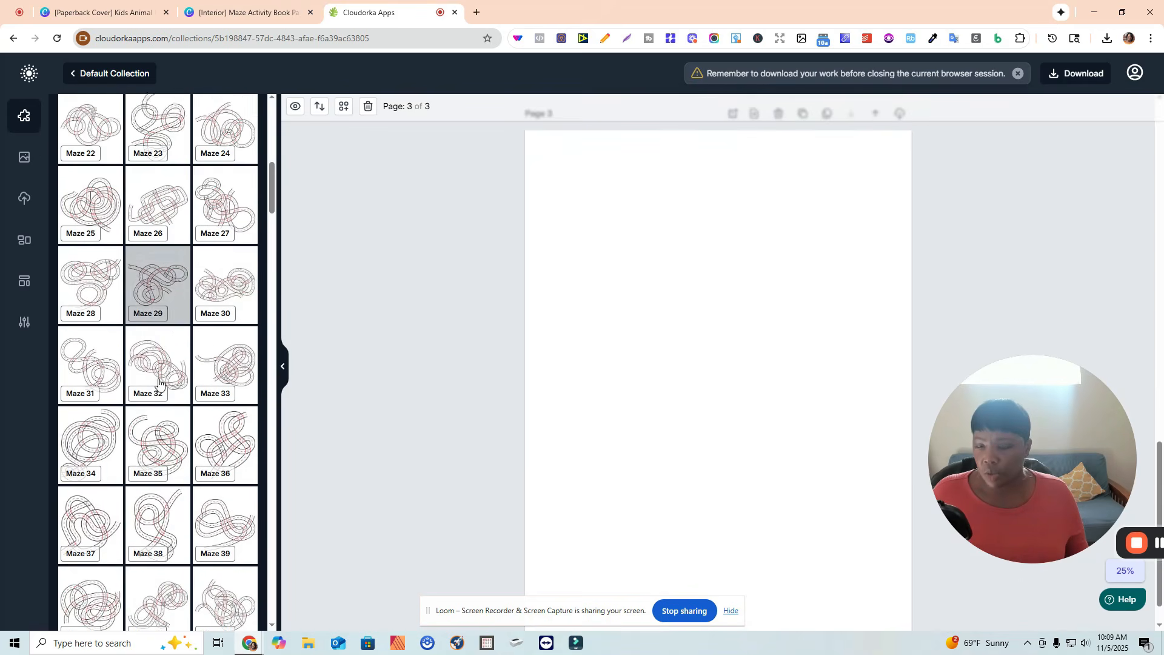
pyautogui.scroll(-2, 159, 383)
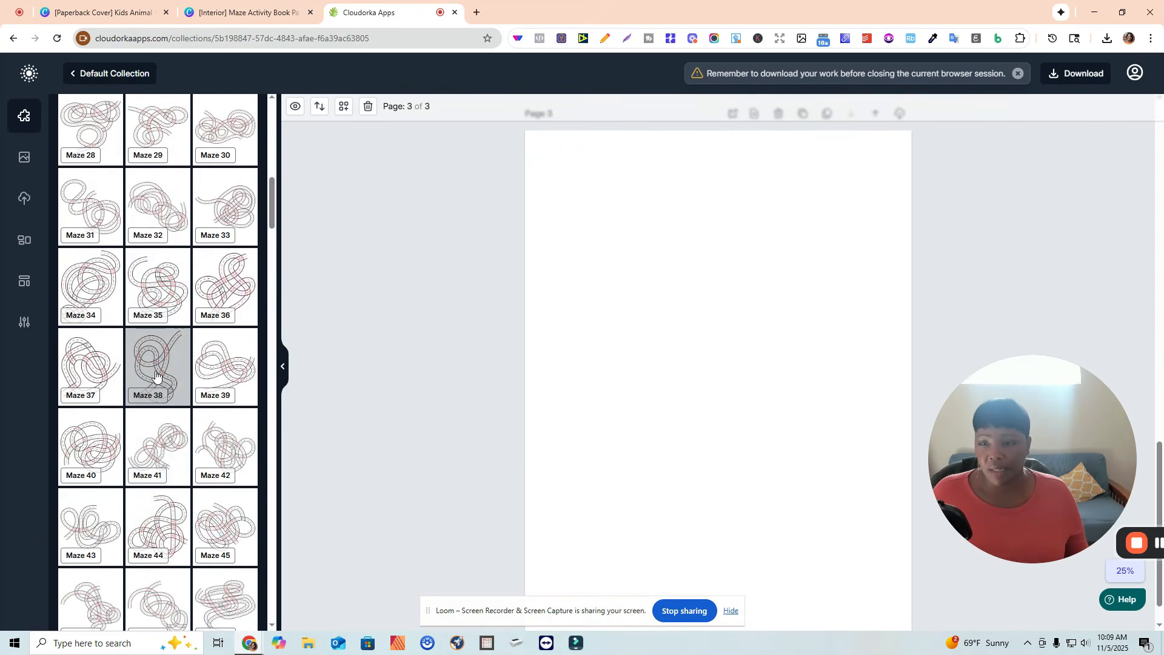
# Insert Maze 38 onto Page 3 and enlarge it by resizing its corners.
pyautogui.click(156, 375)
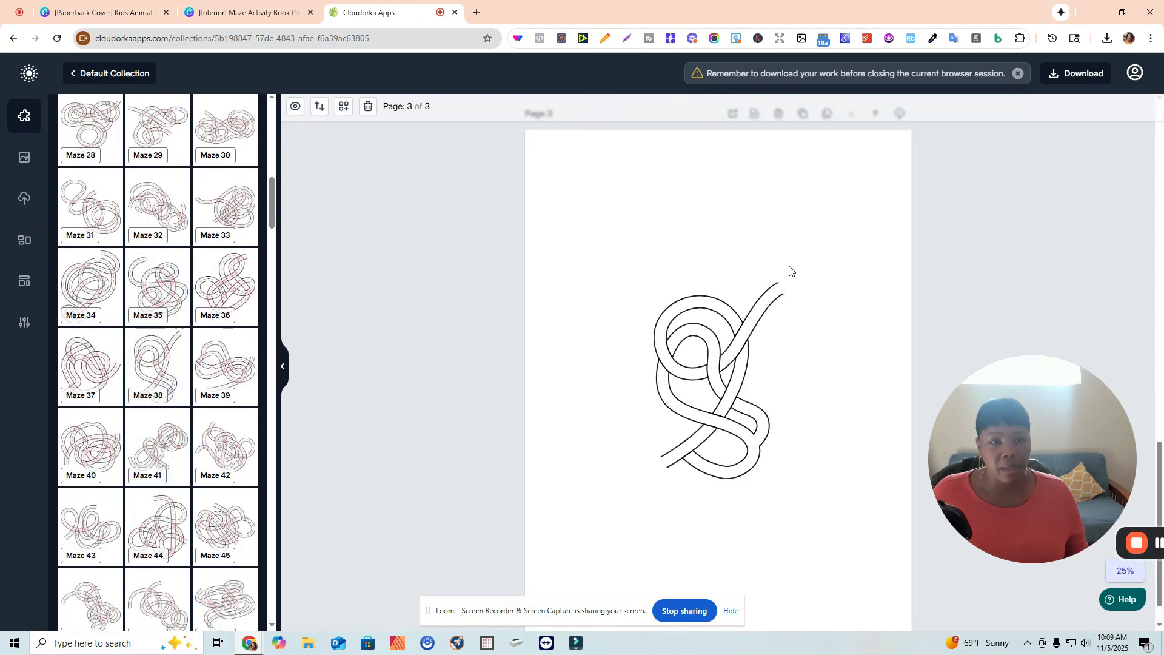
pyautogui.click(786, 284)
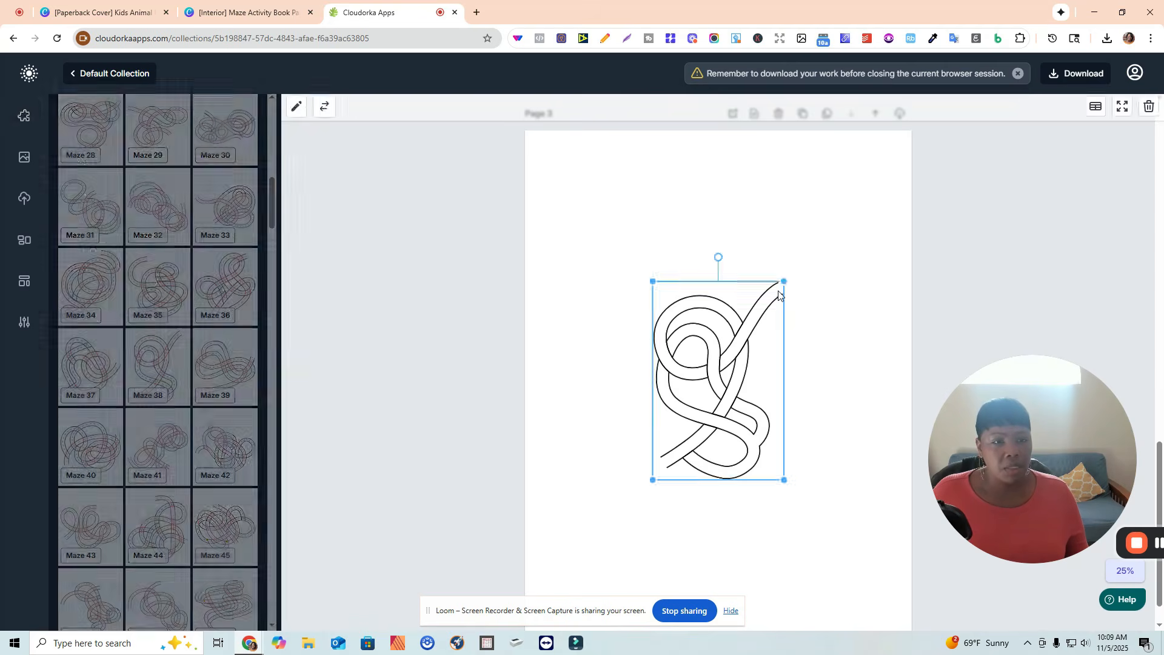
pyautogui.moveTo(912, 251); pyautogui.dragTo(916, 250)
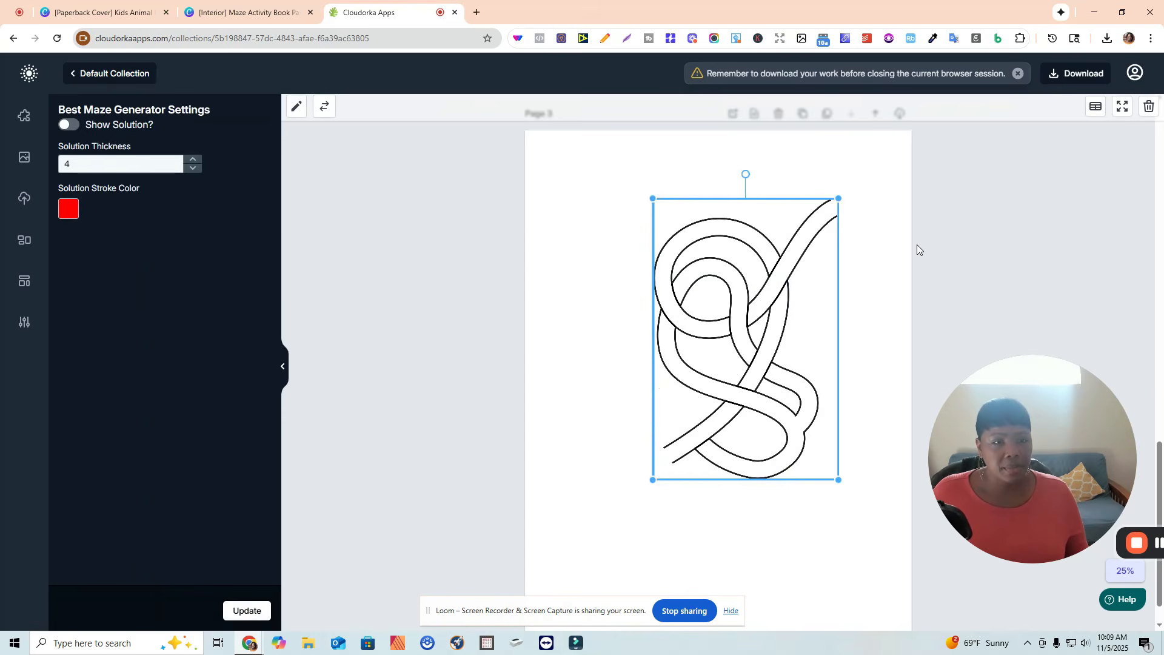
pyautogui.moveTo(601, 533); pyautogui.dragTo(576, 564)
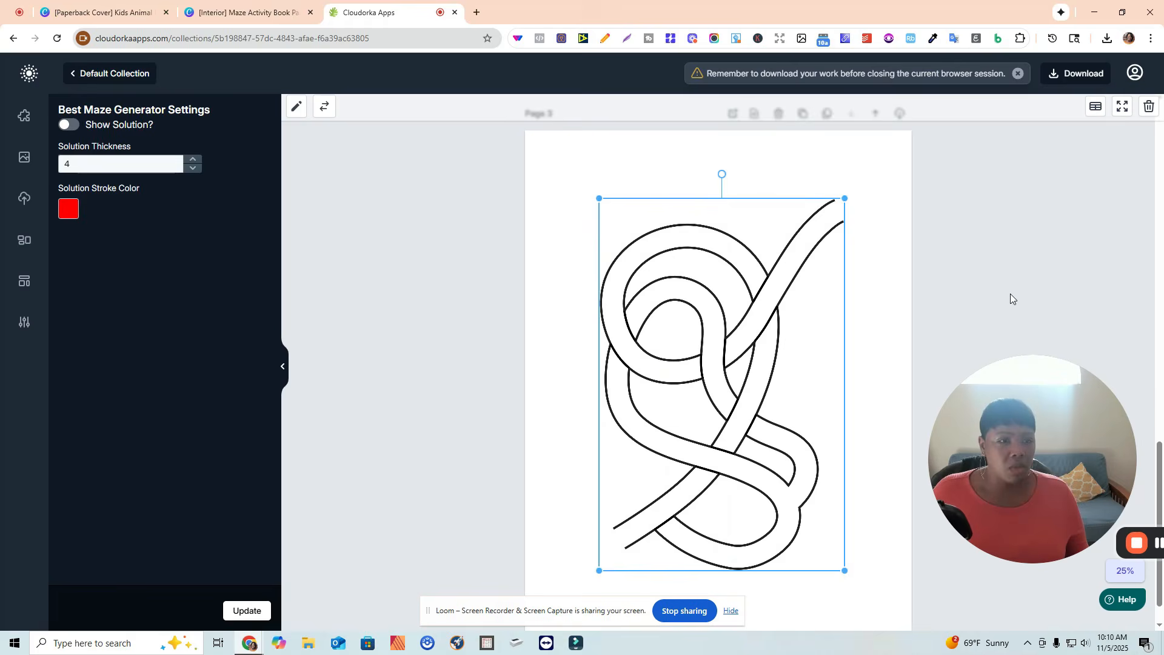
pyautogui.click(994, 281)
# Slightly resize the maze on Page 1 from its corner.
pyautogui.scroll(15, 988, 278)
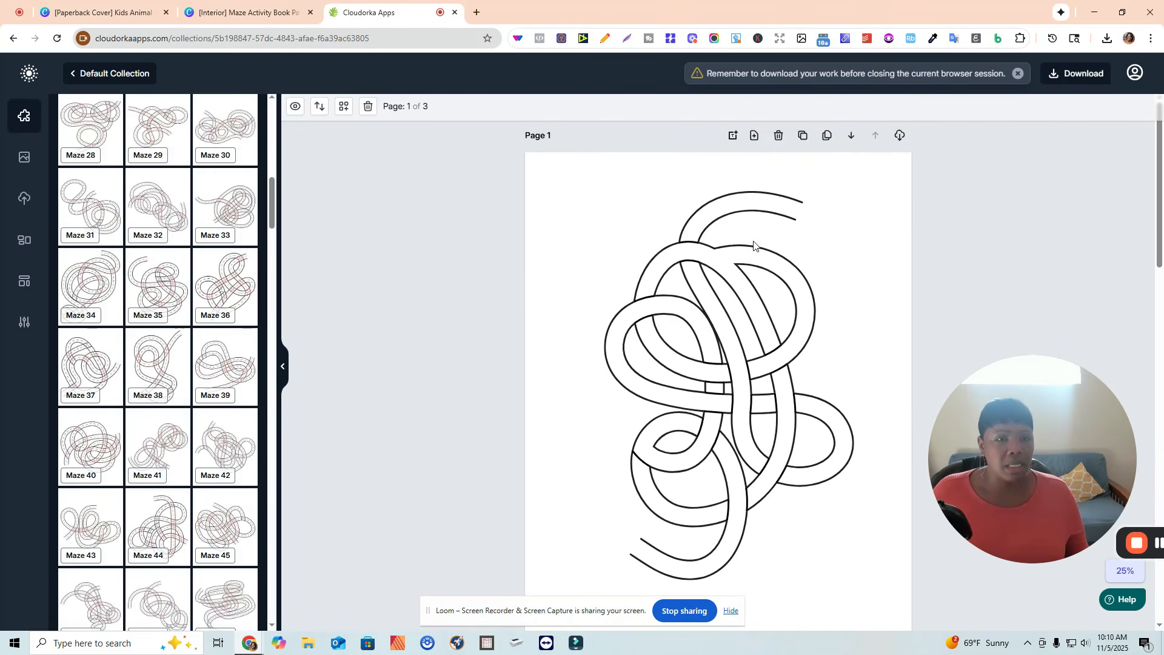
pyautogui.click(740, 259)
pyautogui.moveTo(855, 191); pyautogui.dragTo(850, 200)
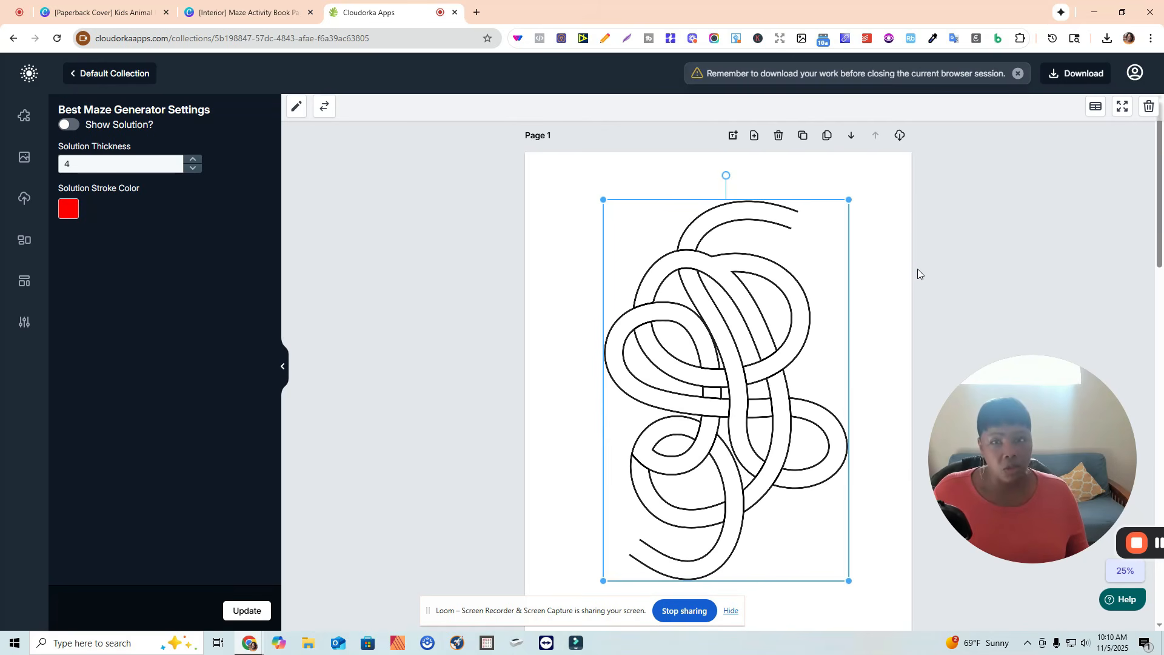
pyautogui.click(534, 276)
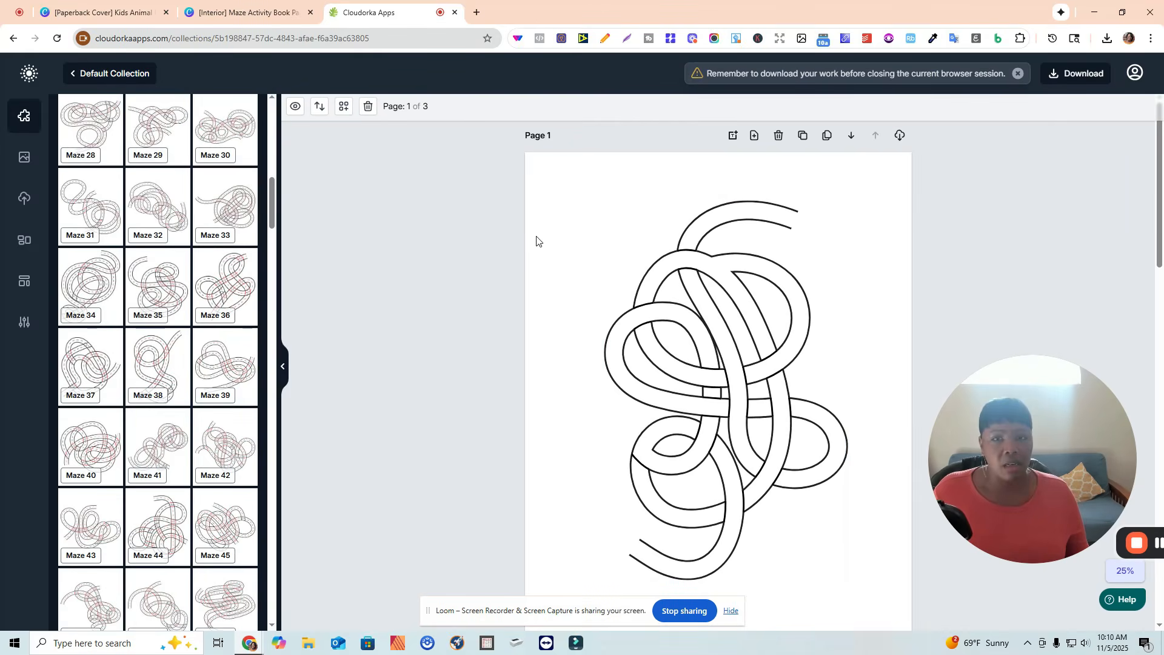
# Generate the maze solutions with 4 solutions per page.
pyautogui.click(294, 109)
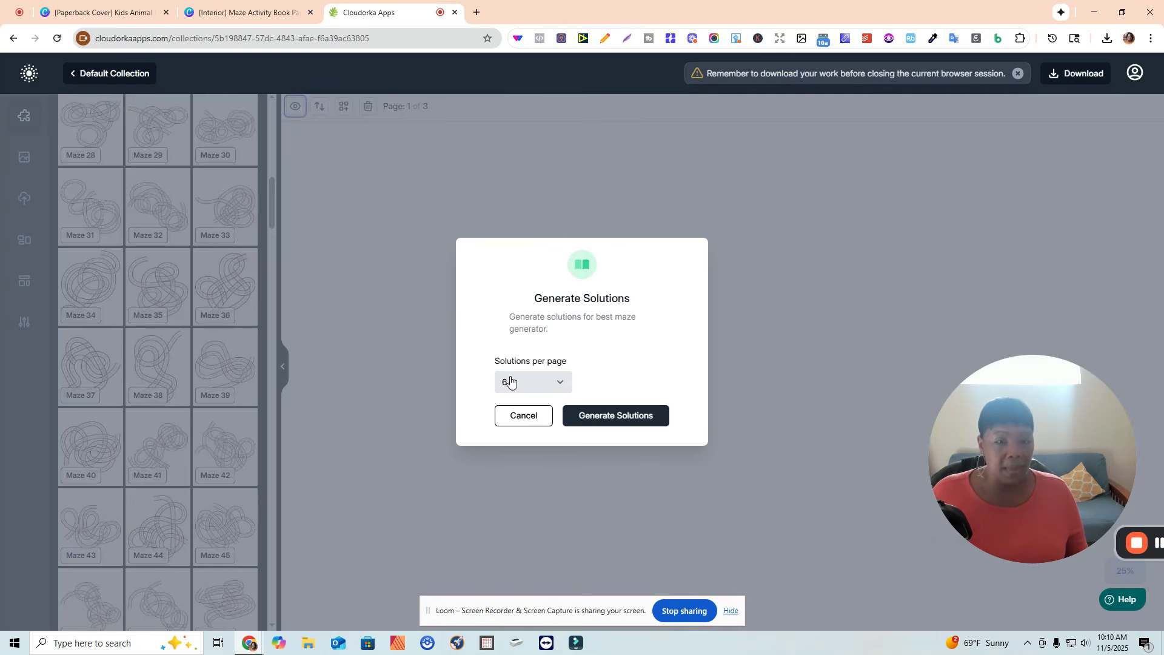
pyautogui.click(563, 388)
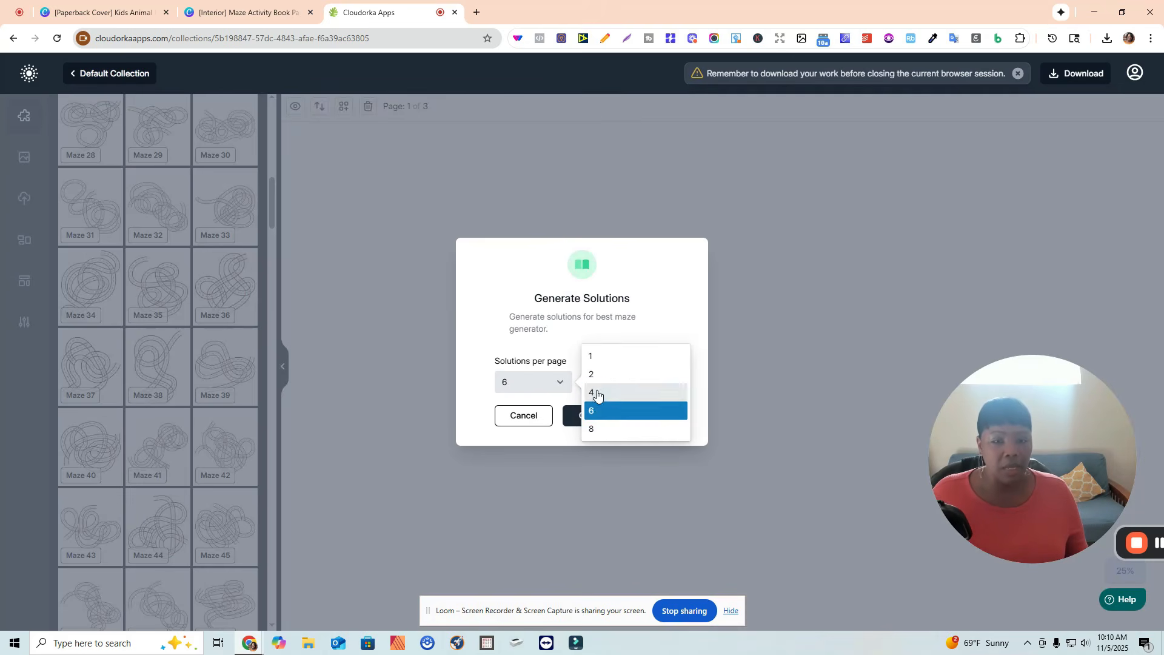
pyautogui.click(597, 394)
pyautogui.click(613, 420)
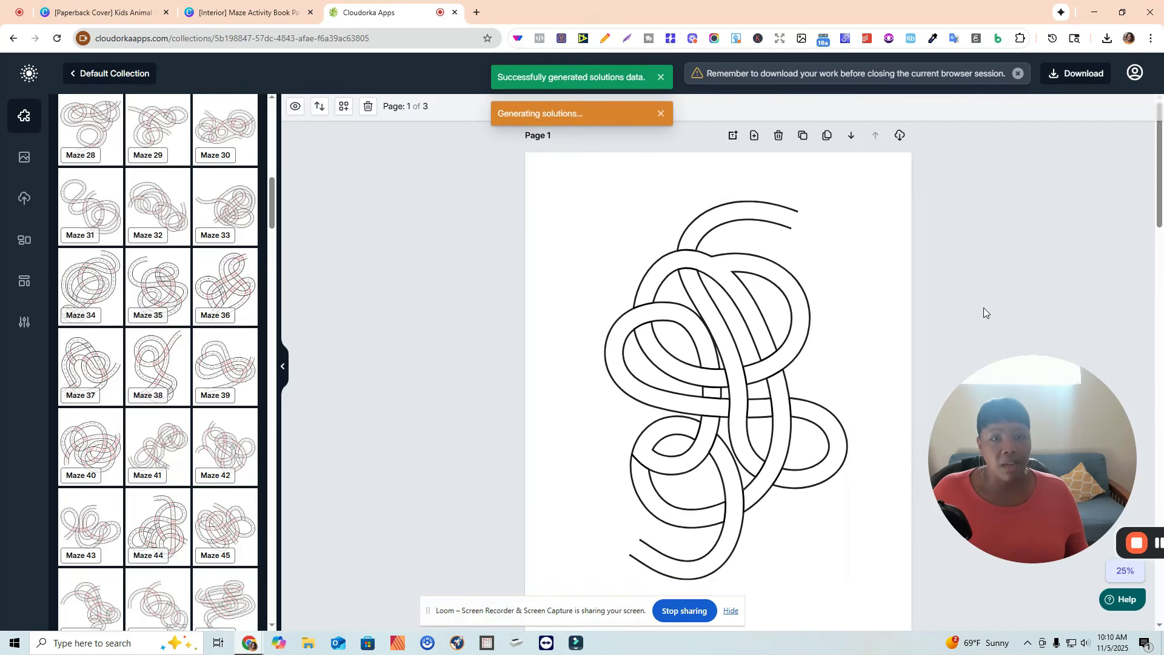
# Scroll through the maze pages and the generated solutions page to review them.
pyautogui.scroll(-9, 992, 289)
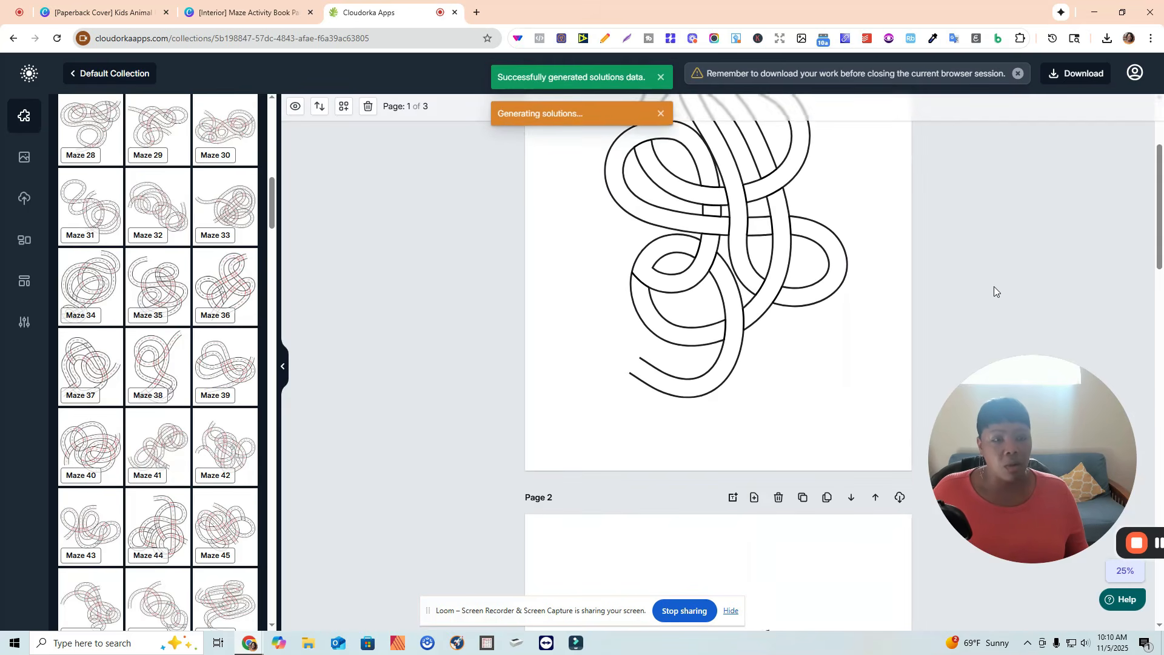
pyautogui.scroll(-3, 992, 282)
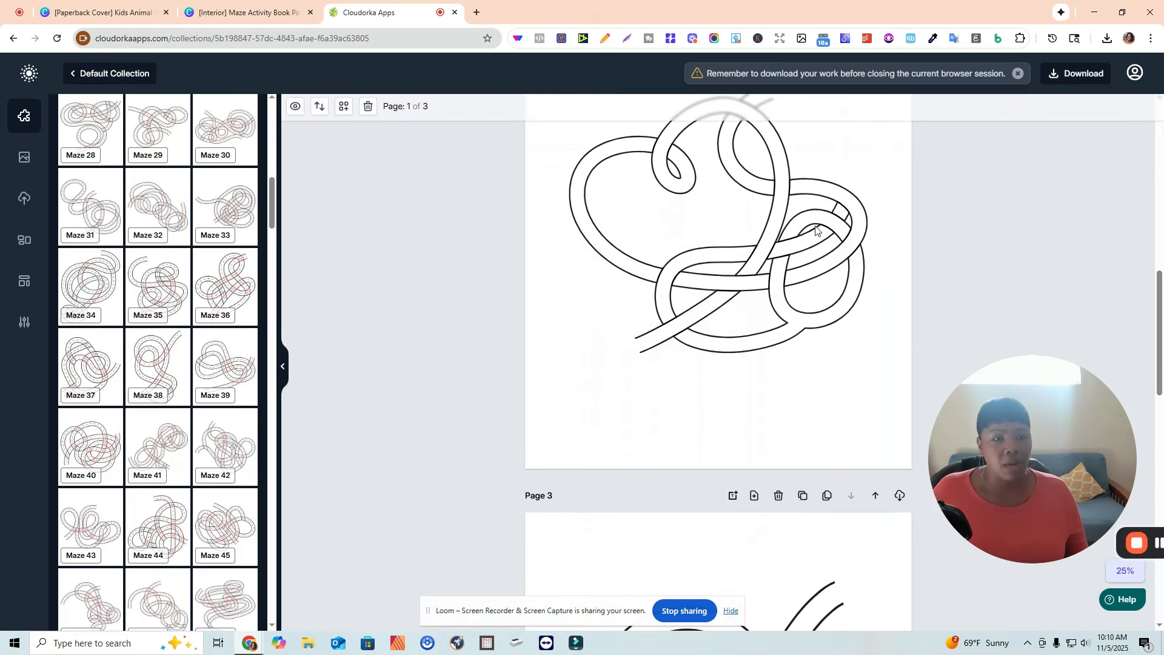
pyautogui.scroll(-10, 941, 265)
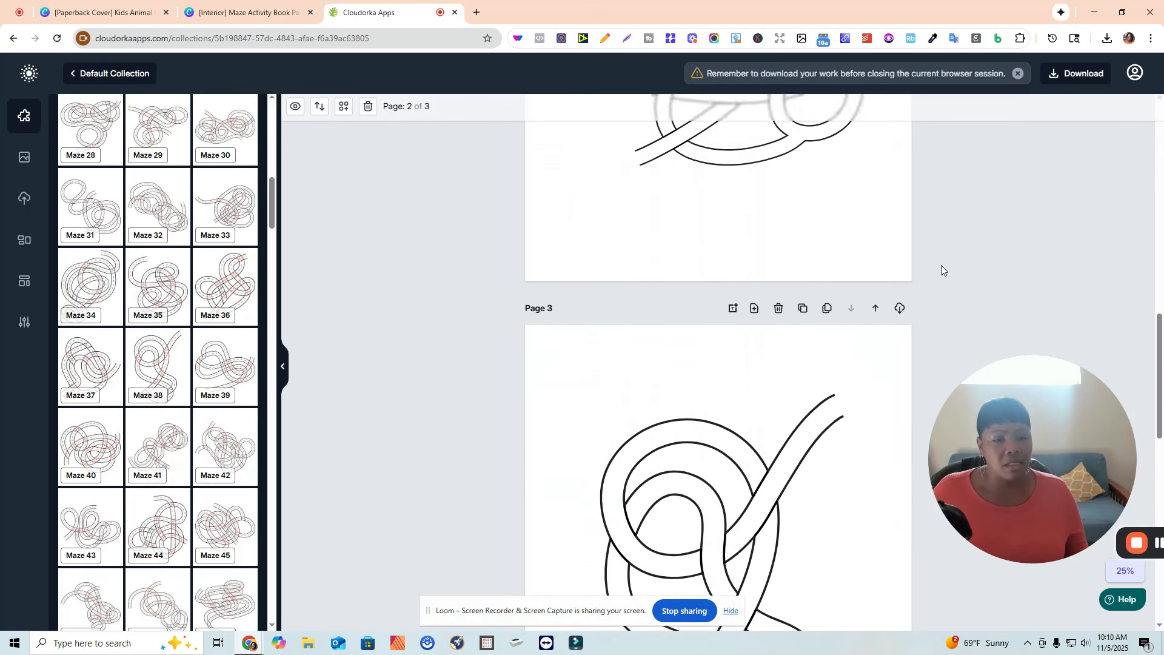
pyautogui.scroll(-5, 944, 262)
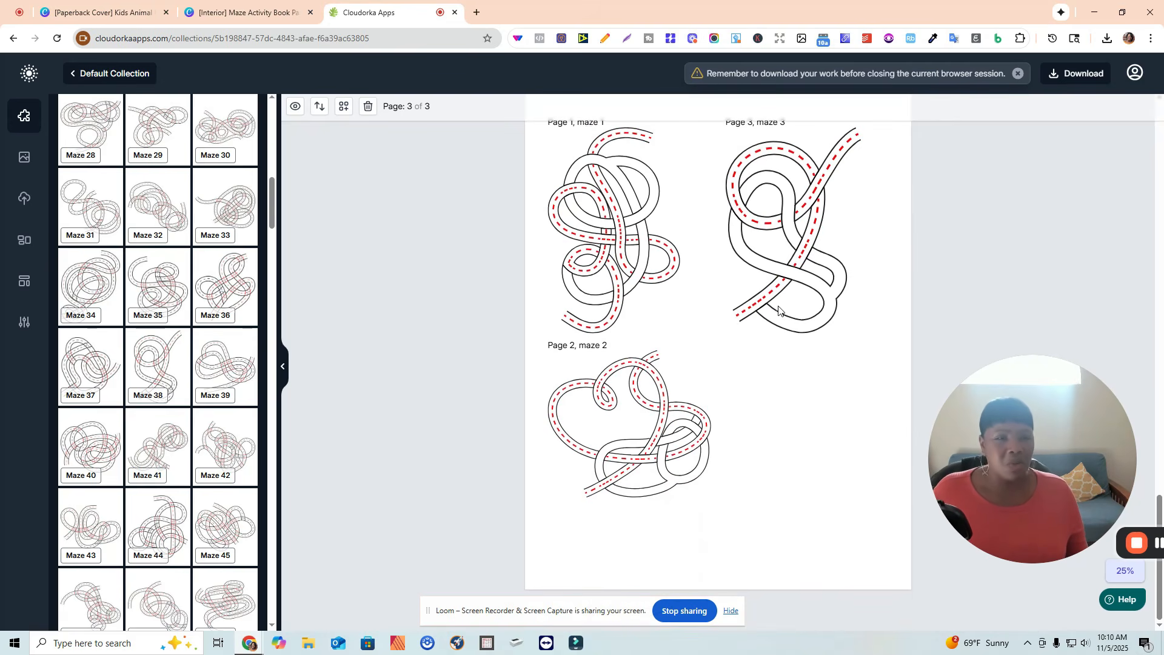
pyautogui.scroll(2, 969, 279)
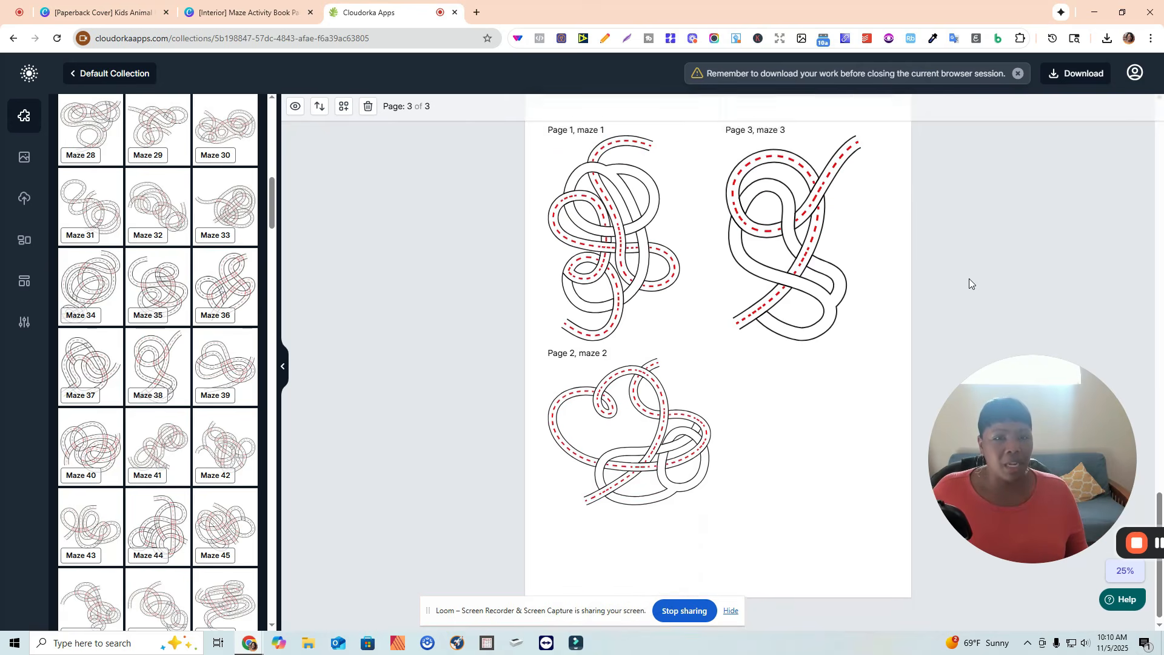
pyautogui.scroll(-1, 697, 285)
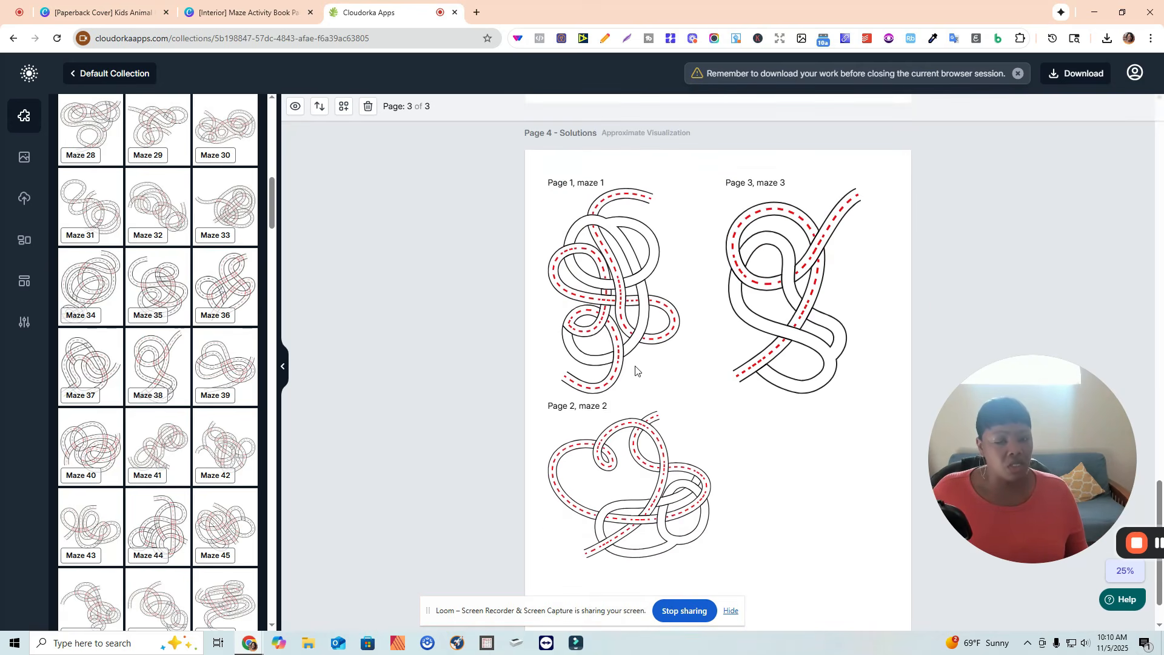
pyautogui.scroll(15, 926, 256)
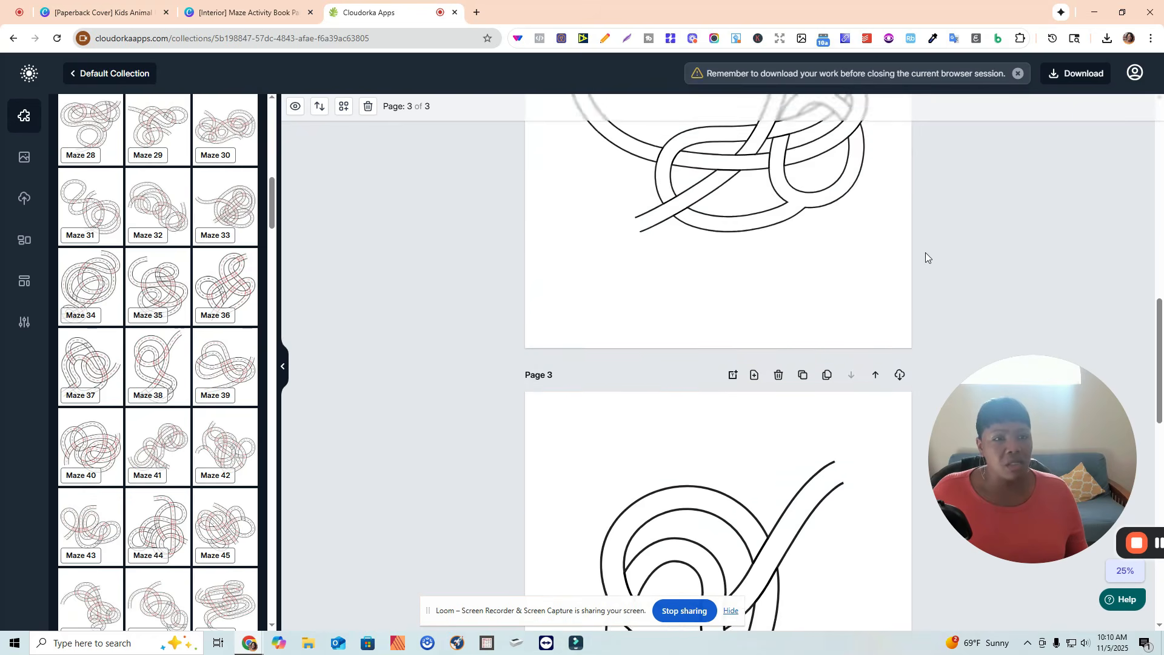
pyautogui.scroll(7, 926, 252)
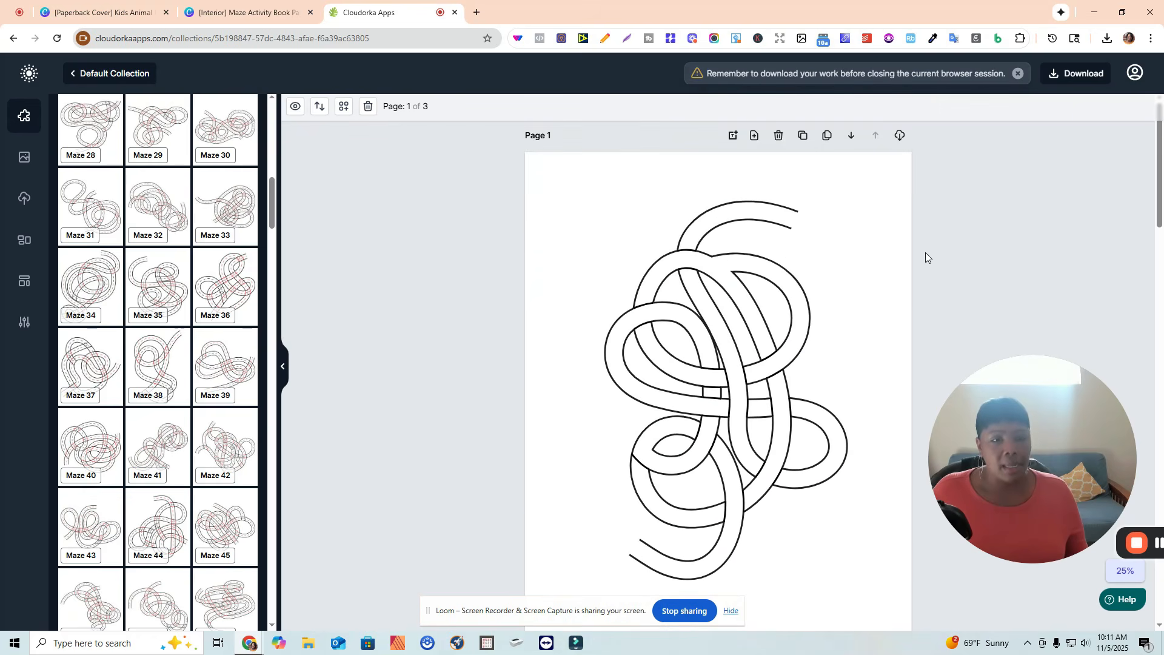
pyautogui.scroll(-6, 926, 252)
pyautogui.scroll(-15, 922, 255)
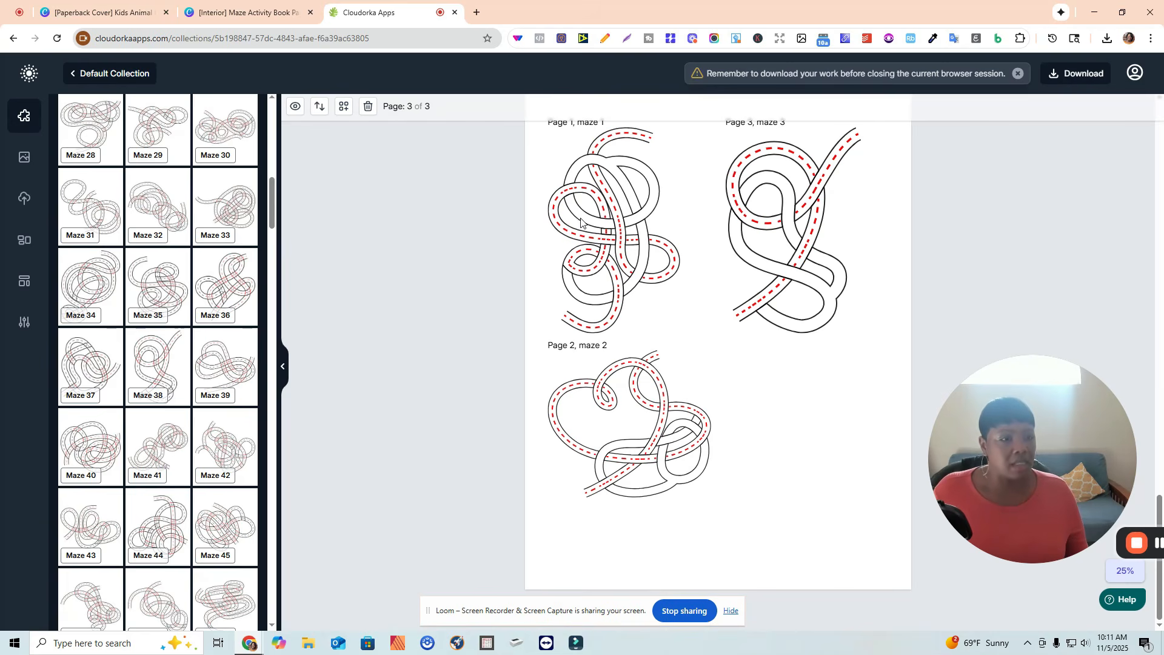
pyautogui.scroll(15, 1054, 220)
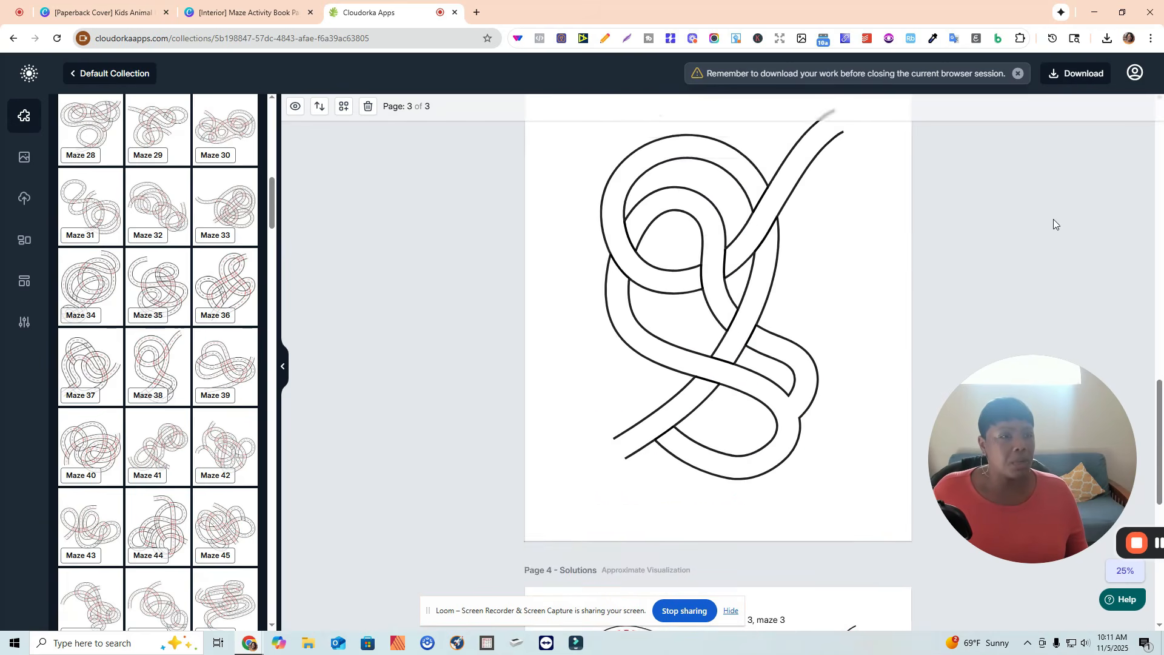
# Download the pages as PNG and open the downloaded zip archive.
pyautogui.click(1079, 75)
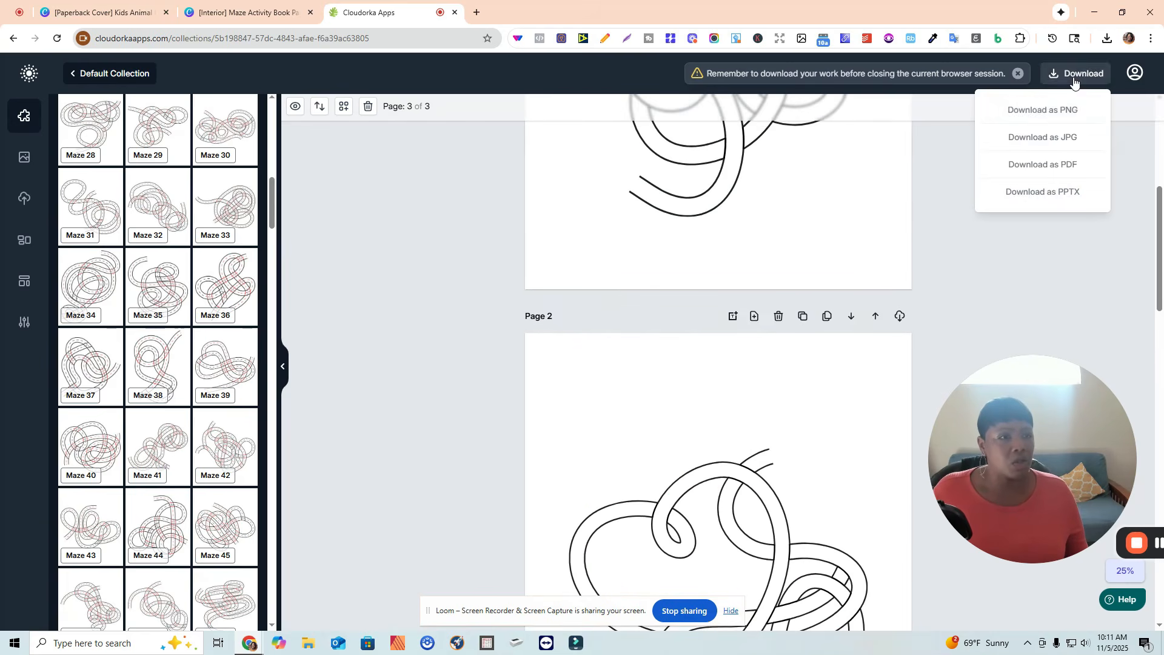
pyautogui.click(1044, 114)
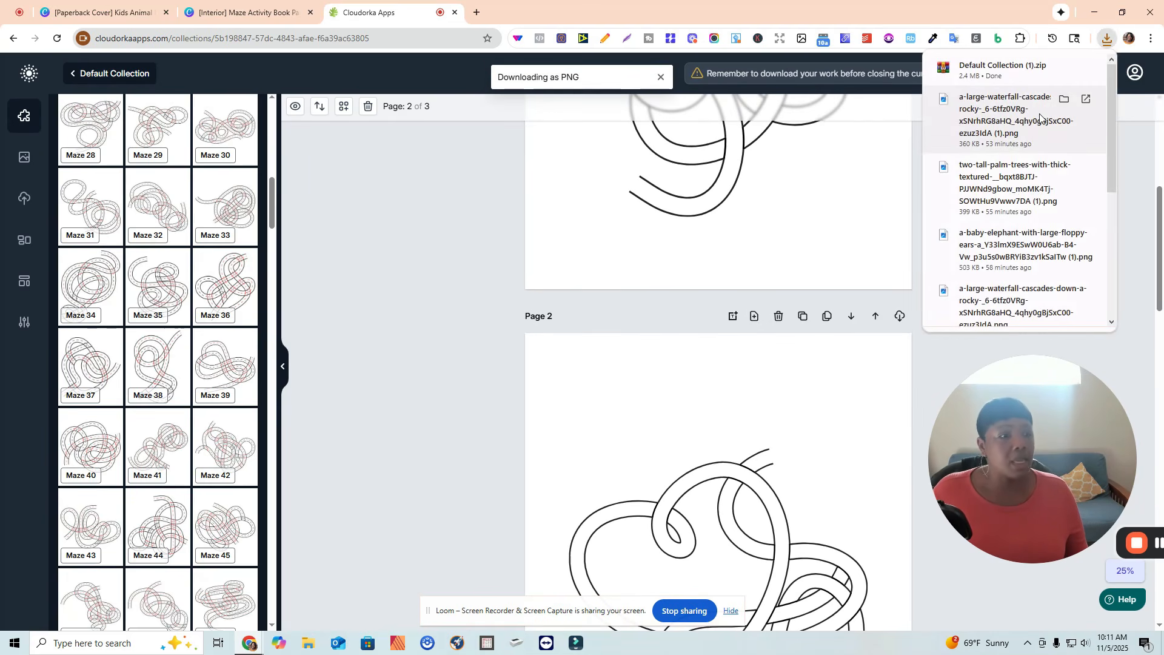
pyautogui.click(1007, 69)
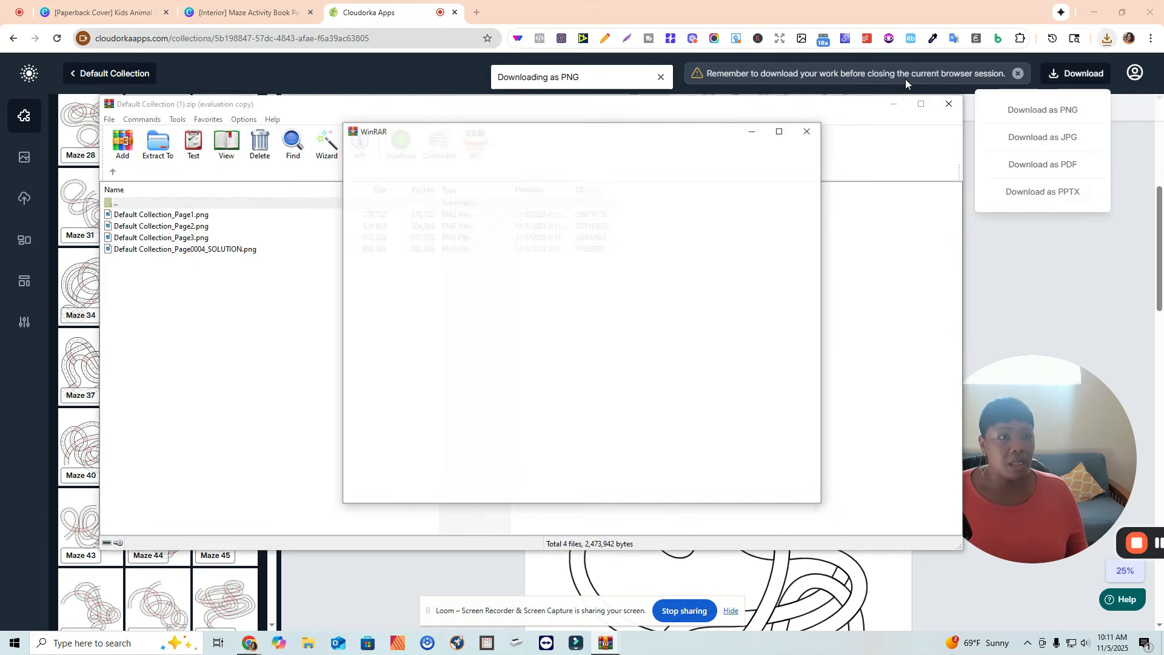
pyautogui.click(808, 131)
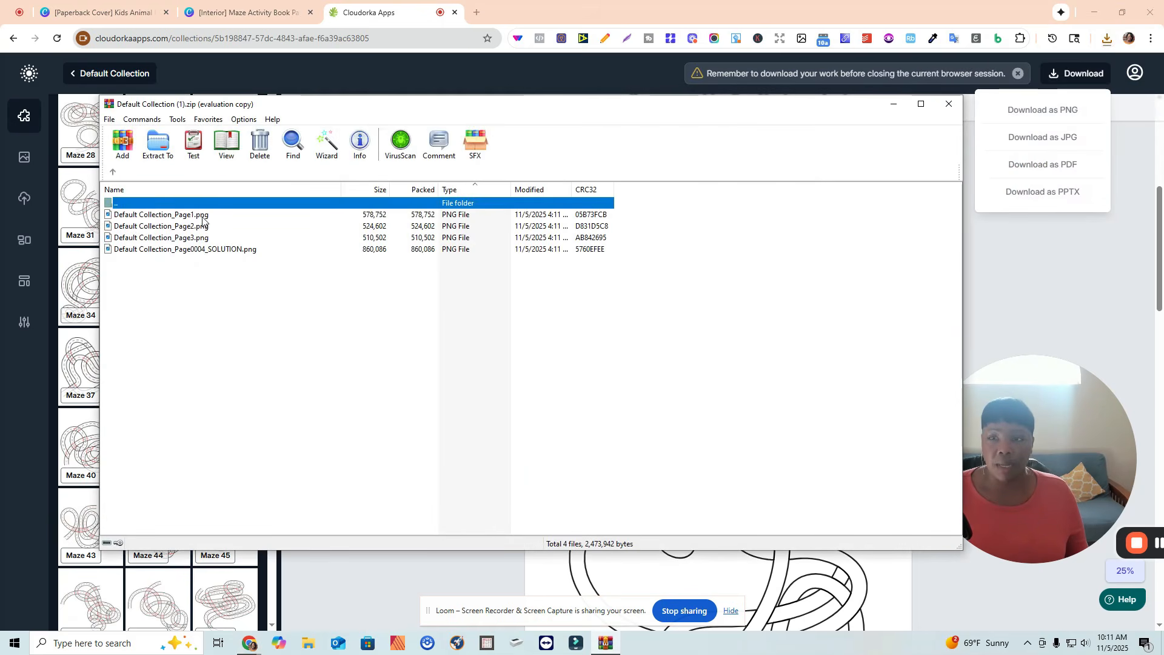
# Extract all four PNG files into a new Desktop folder named "hand drawn mazes puzzles and solutions".
pyautogui.click(204, 215)
pyautogui.keyDown('shift'); pyautogui.click(215, 251); pyautogui.keyUp('shift')
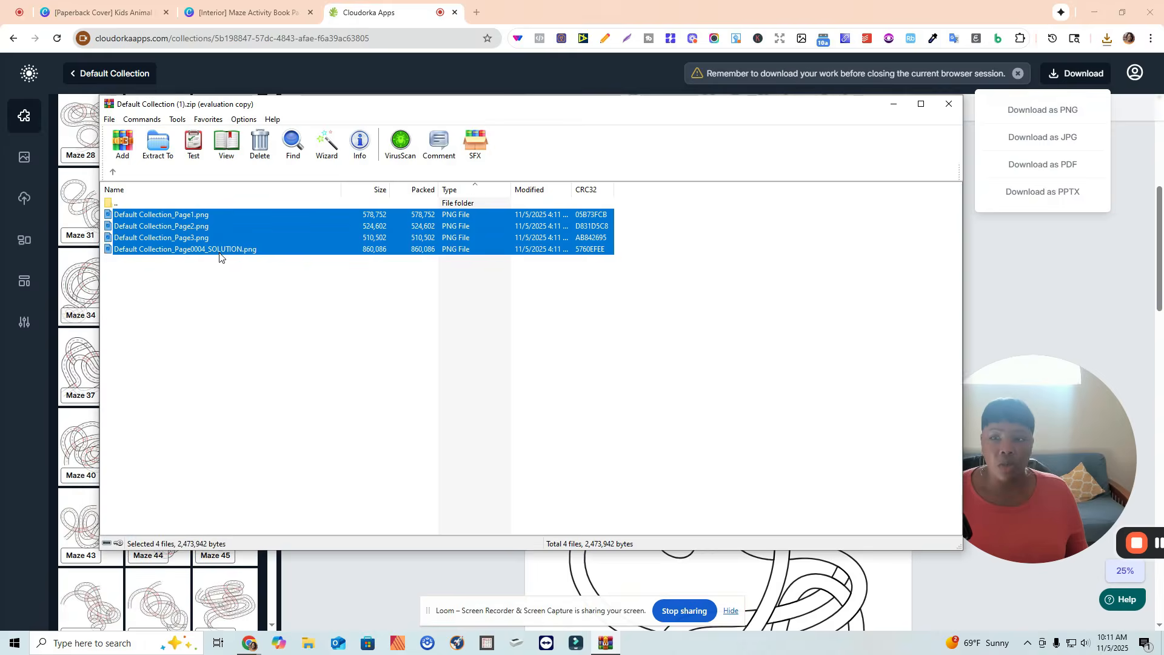
pyautogui.click(159, 149)
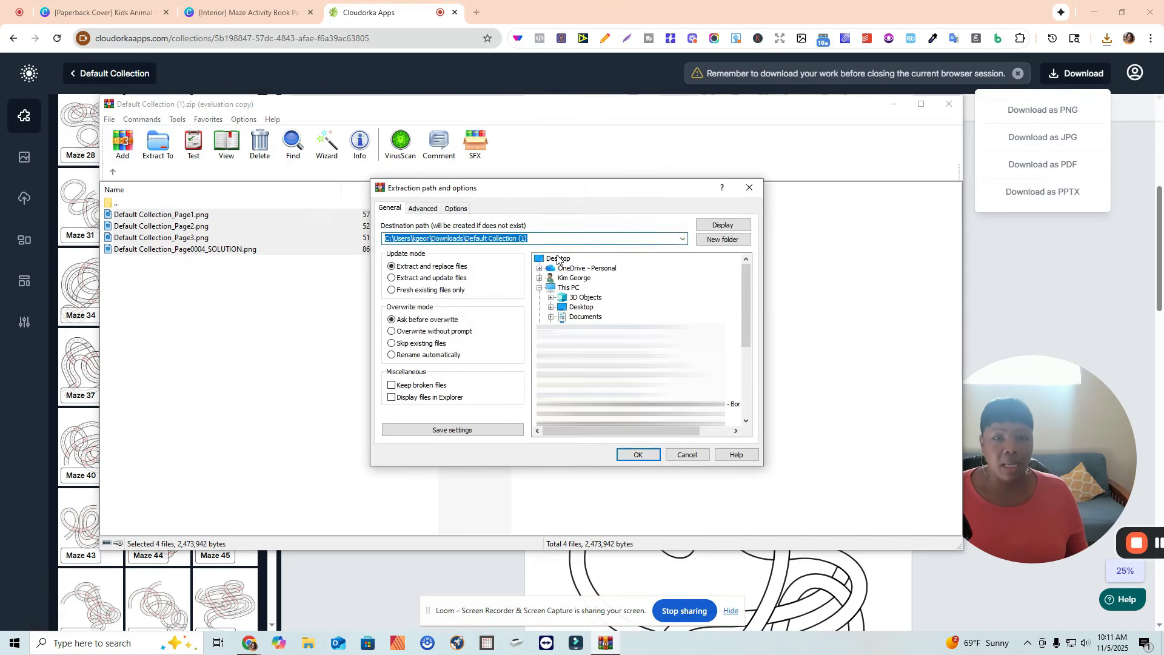
pyautogui.click(558, 259)
pyautogui.click(723, 239)
pyautogui.write('Maze')
pyautogui.press('BackSpace')
pyautogui.write('hand drawn maze')
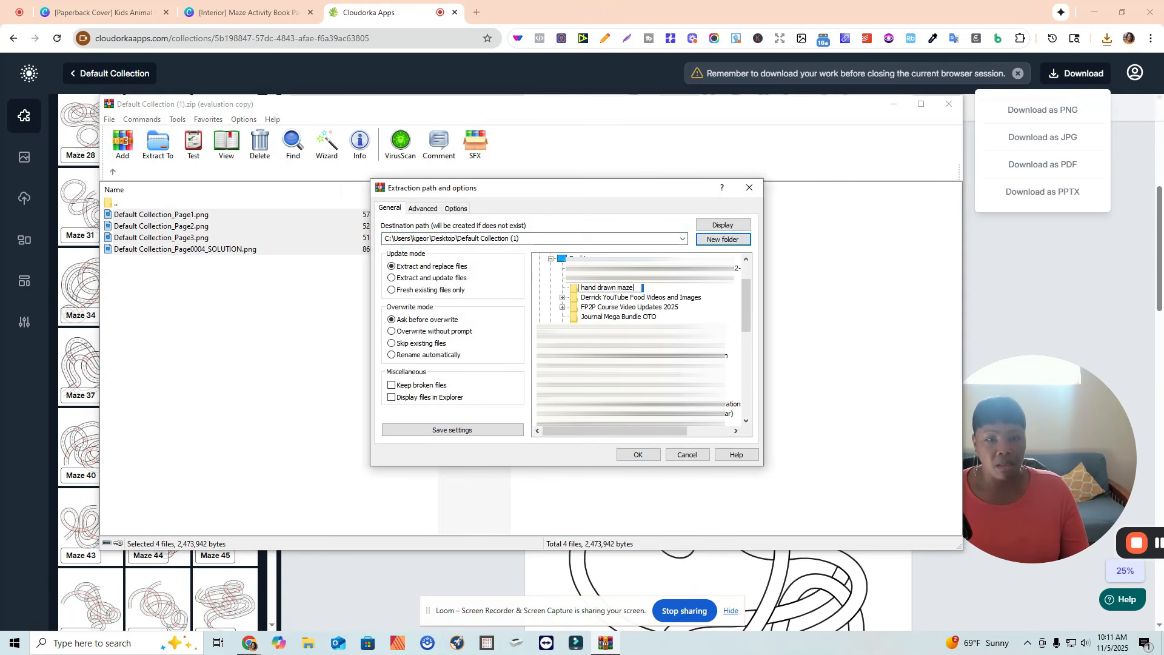
pyautogui.write('s puzzles an')
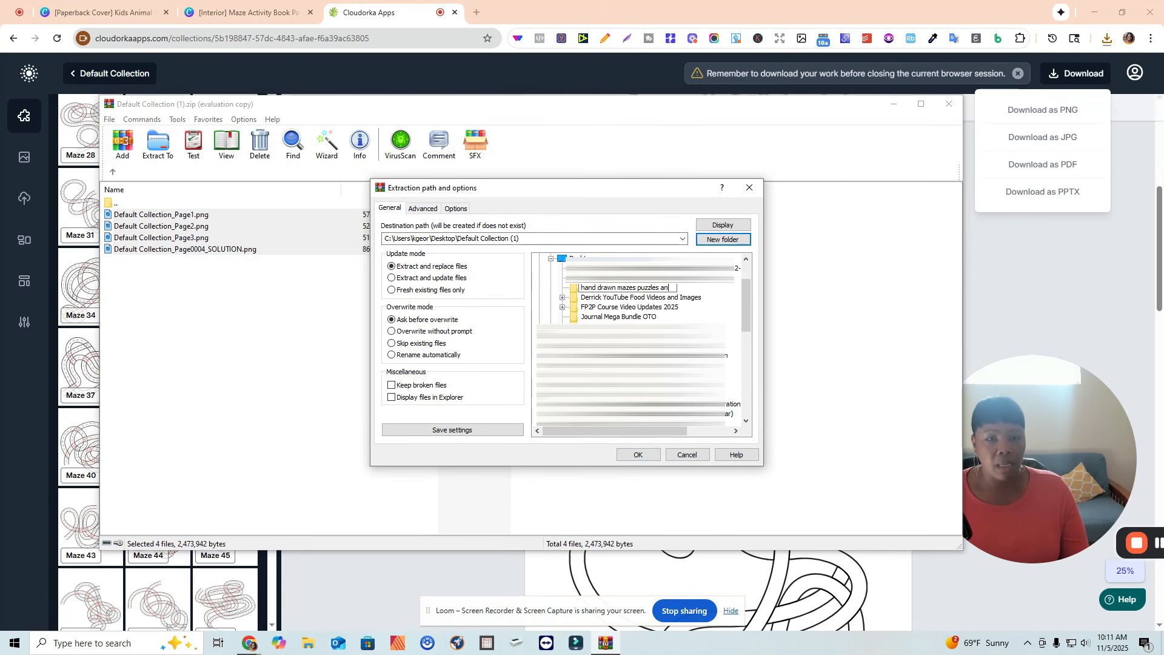
pyautogui.write('d solutions')
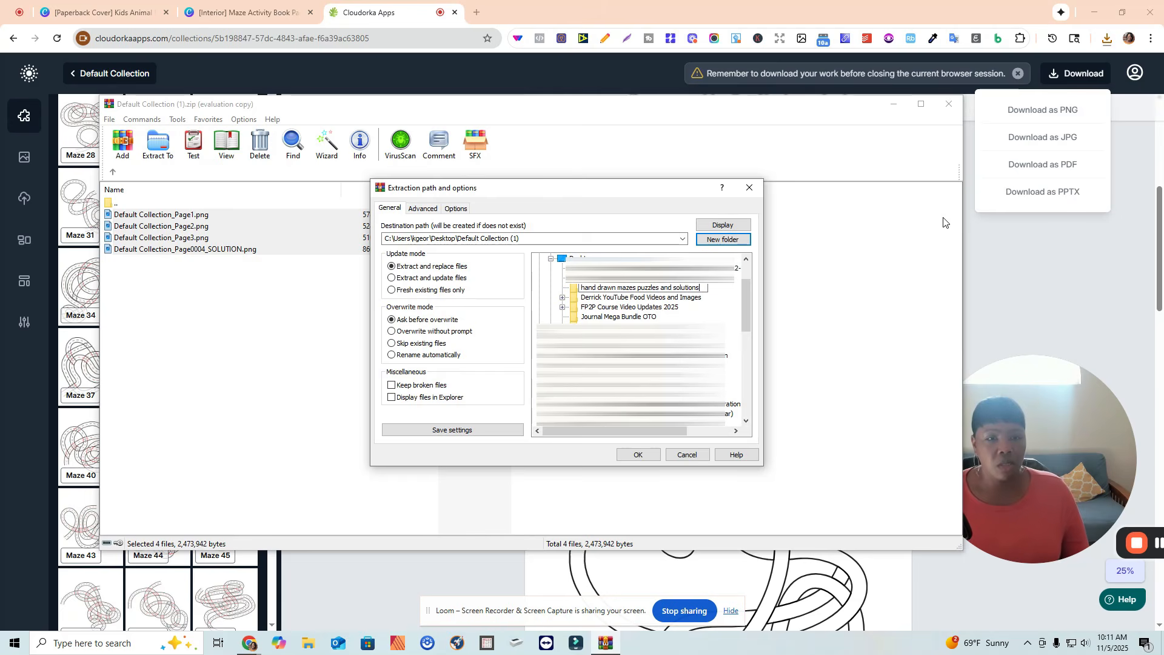
pyautogui.click(637, 456)
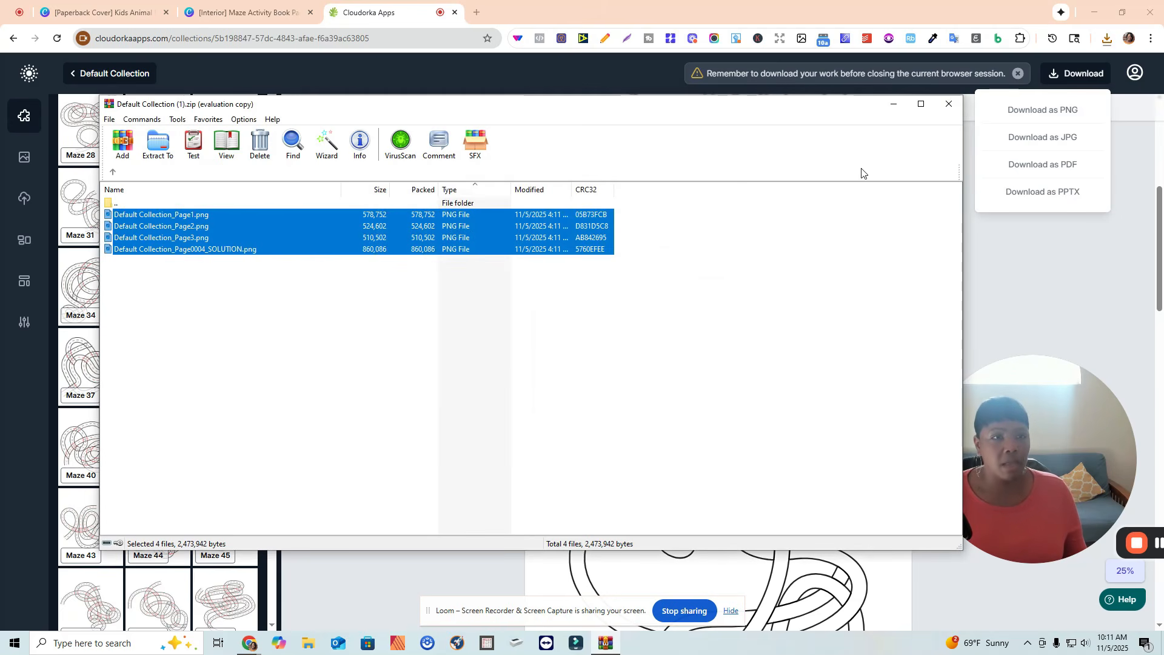
pyautogui.click(950, 105)
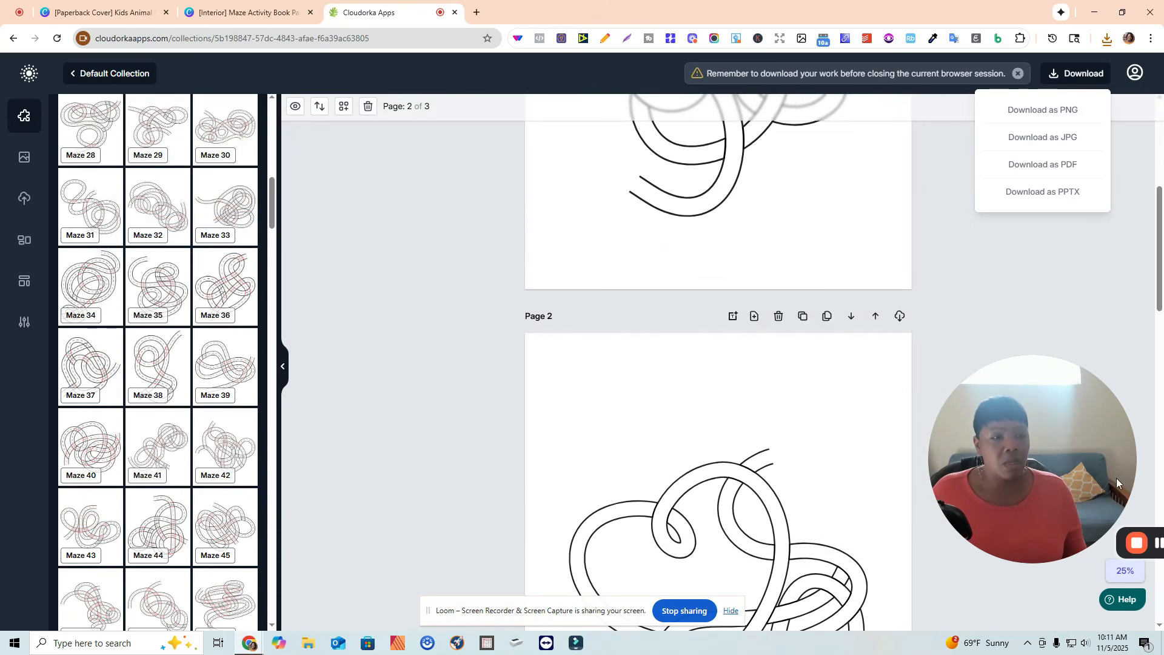
pyautogui.moveTo(1141, 539); pyautogui.dragTo(884, 542)
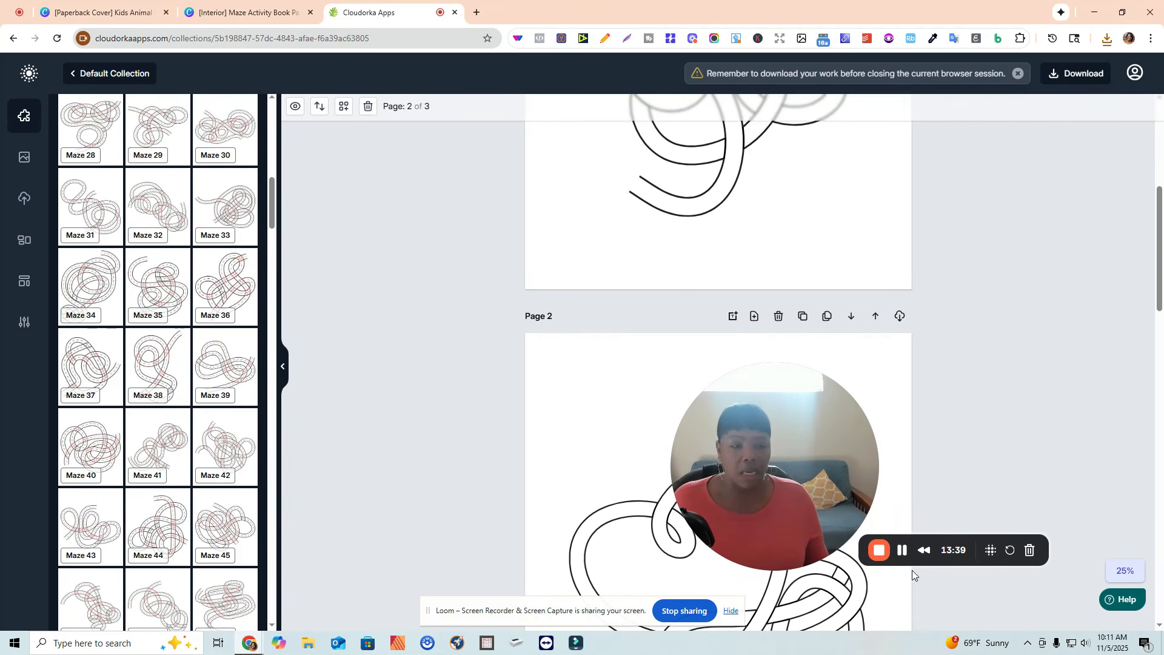
pyautogui.click(902, 551)
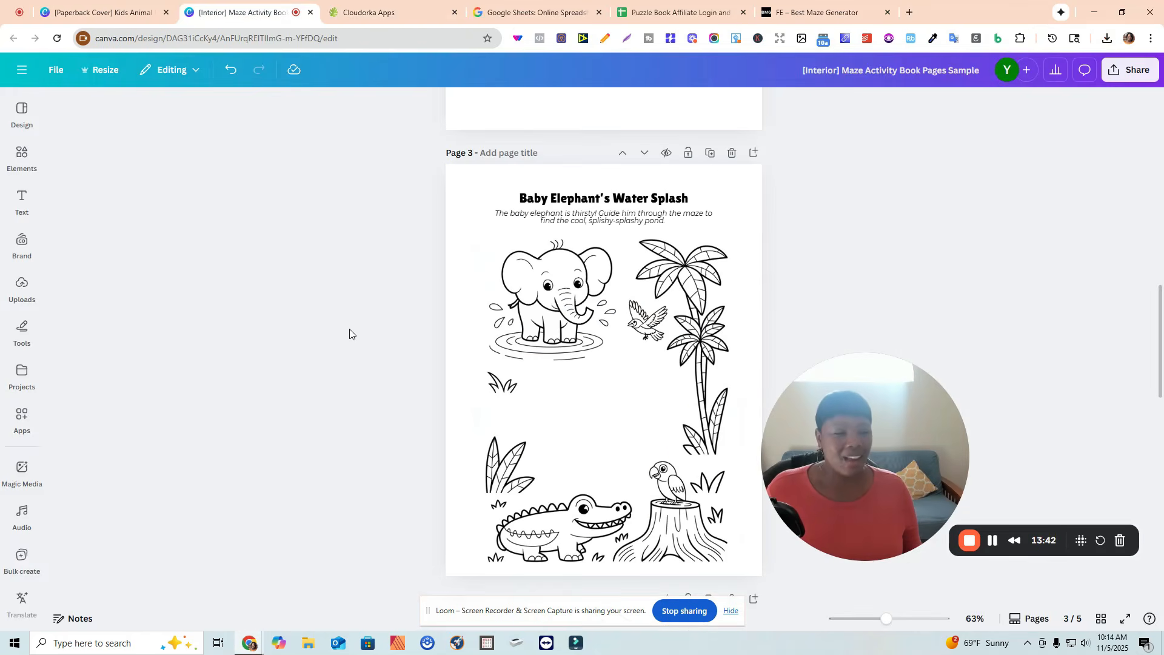
pyautogui.scroll(3, 403, 296)
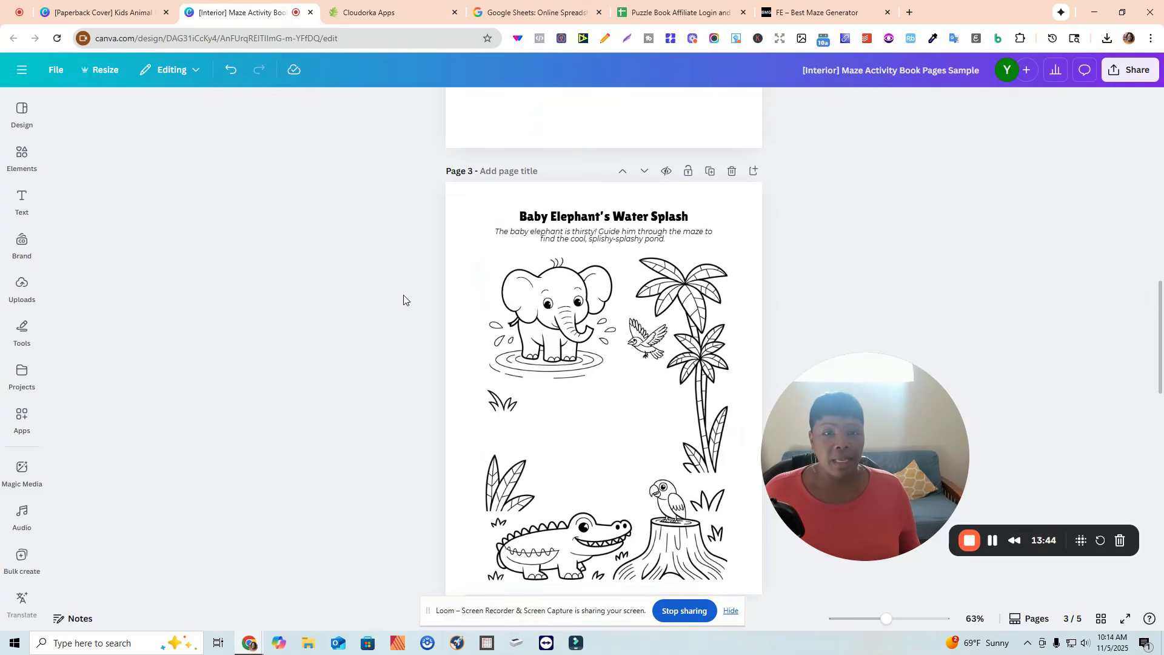
pyautogui.scroll(-5, 400, 322)
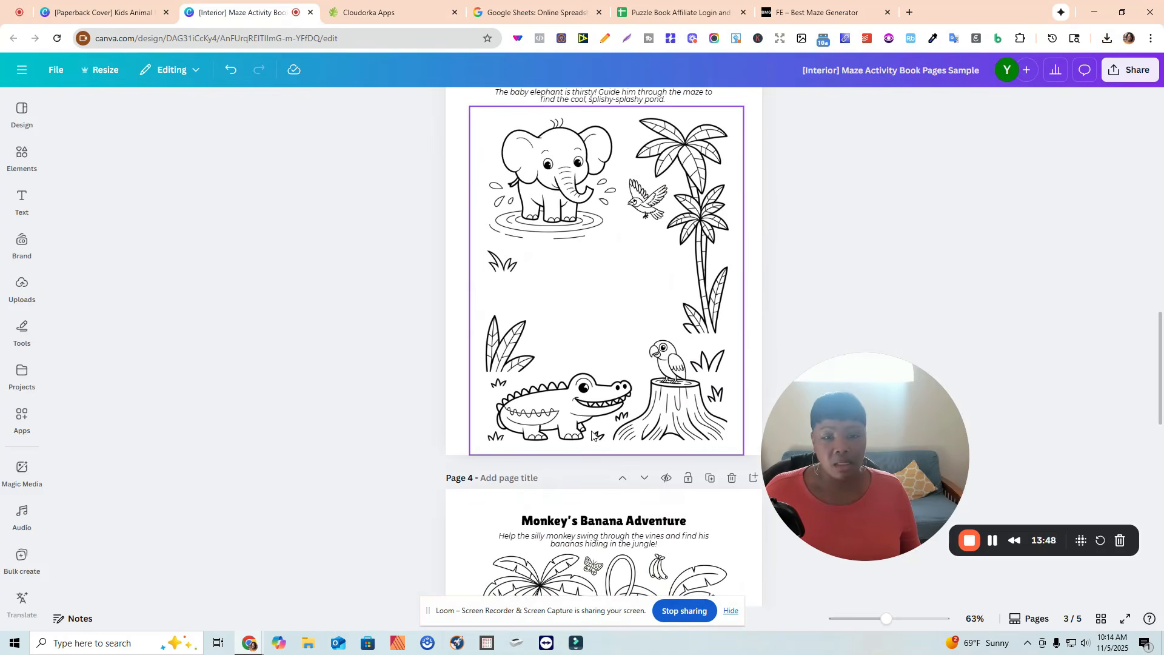
# Adjust the size of the jungle border illustration on the Baby Elephant's Water Splash page.
pyautogui.click(592, 435)
pyautogui.moveTo(588, 455); pyautogui.dragTo(588, 444)
pyautogui.moveTo(745, 442); pyautogui.dragTo(736, 434)
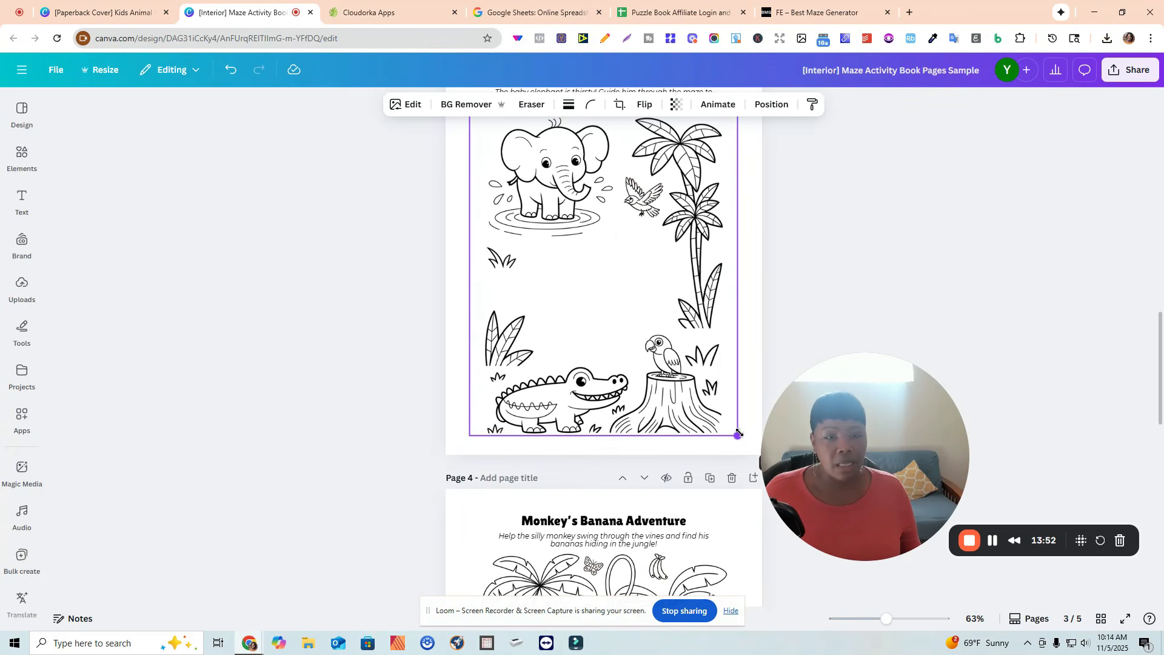
pyautogui.click(353, 265)
# Upload Default Collection_Page1, Page2 and Page3 from the "hand drawn mazes puzzles and solutions" Desktop folder.
pyautogui.scroll(2, 351, 265)
pyautogui.click(22, 286)
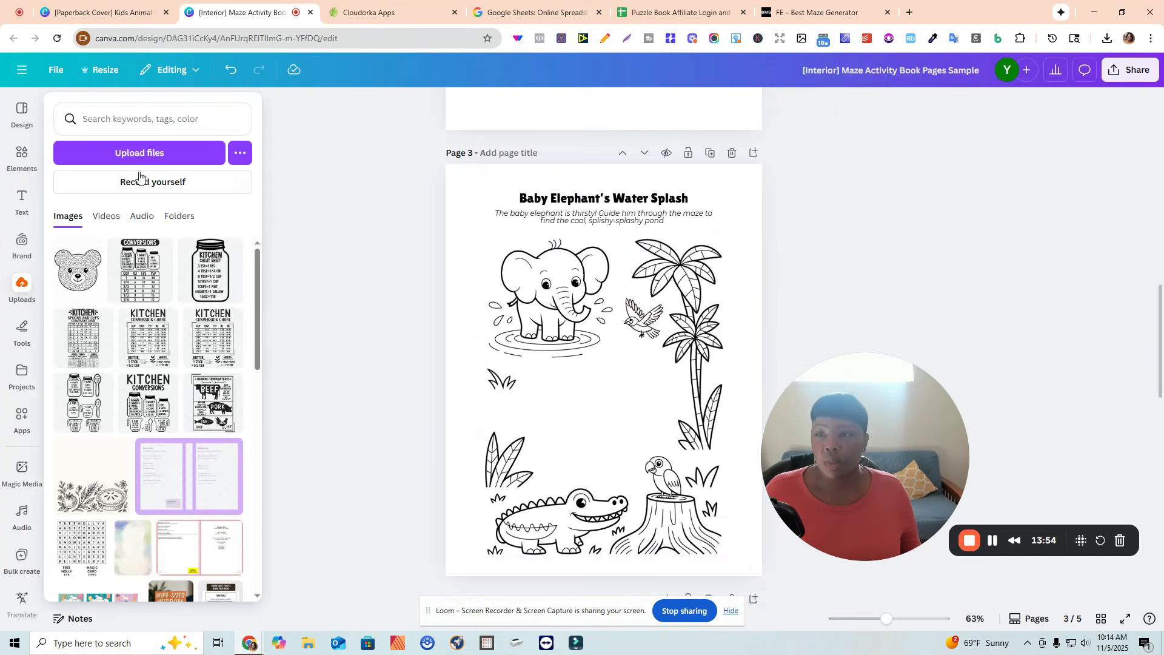
pyautogui.click(148, 156)
pyautogui.click(154, 323)
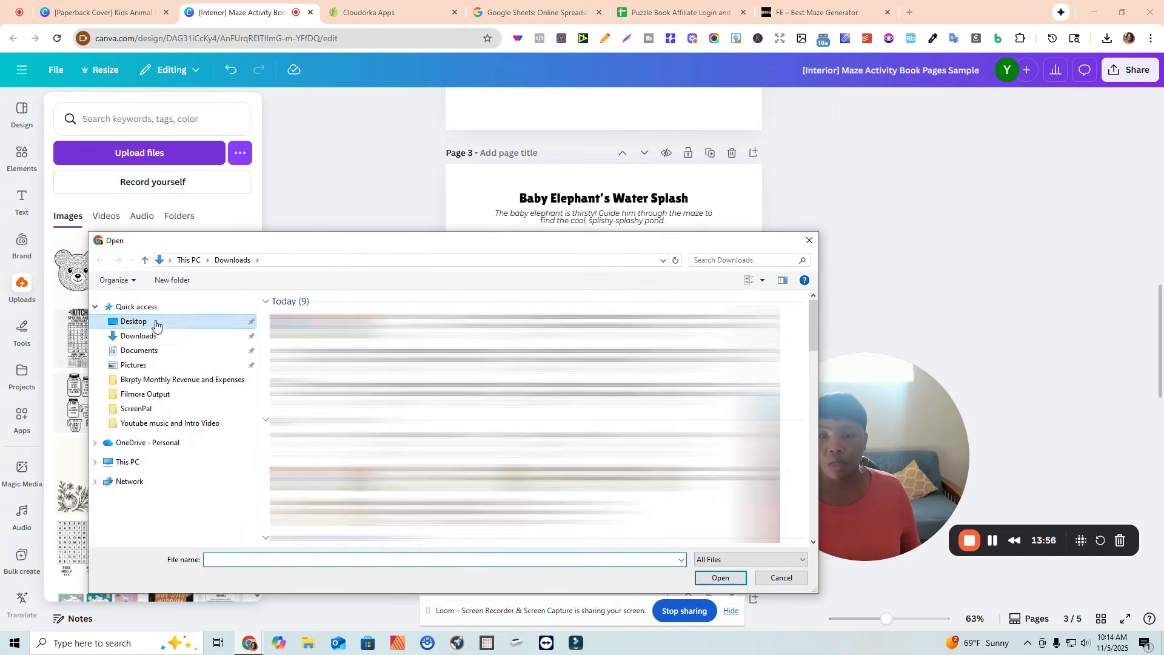
pyautogui.moveTo(813, 339)
pyautogui.mouseDown()
pyautogui.moveTo(825, 459)
pyautogui.moveTo(817, 516)
pyautogui.moveTo(807, 342)
pyautogui.mouseUp()
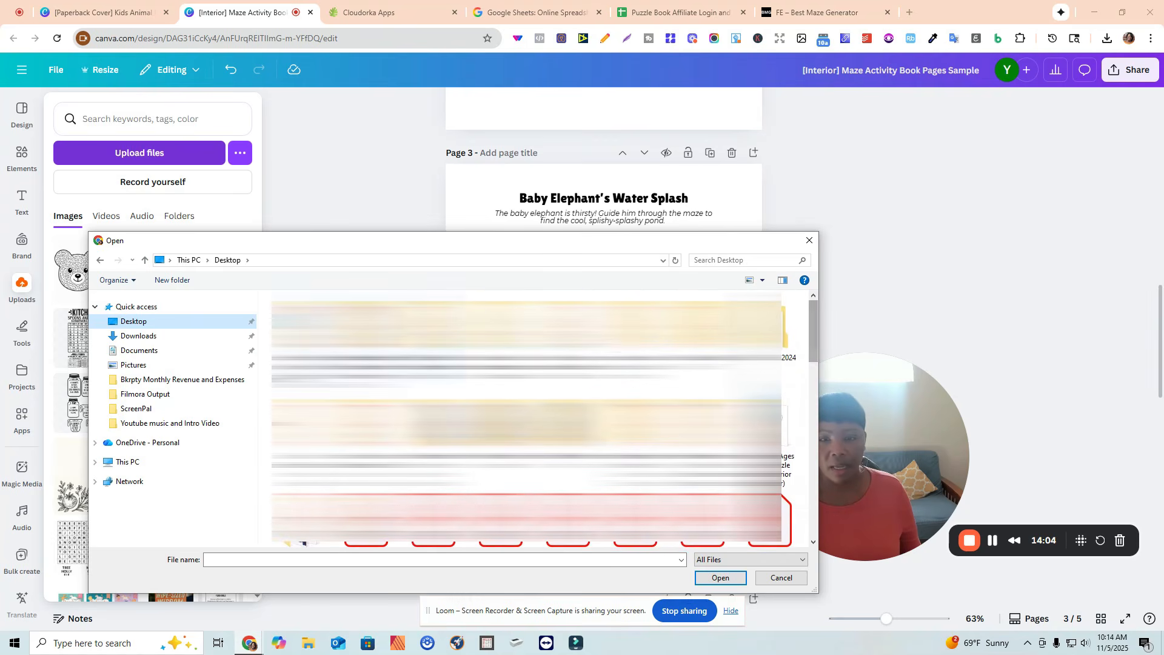
pyautogui.doubleClick(309, 341)
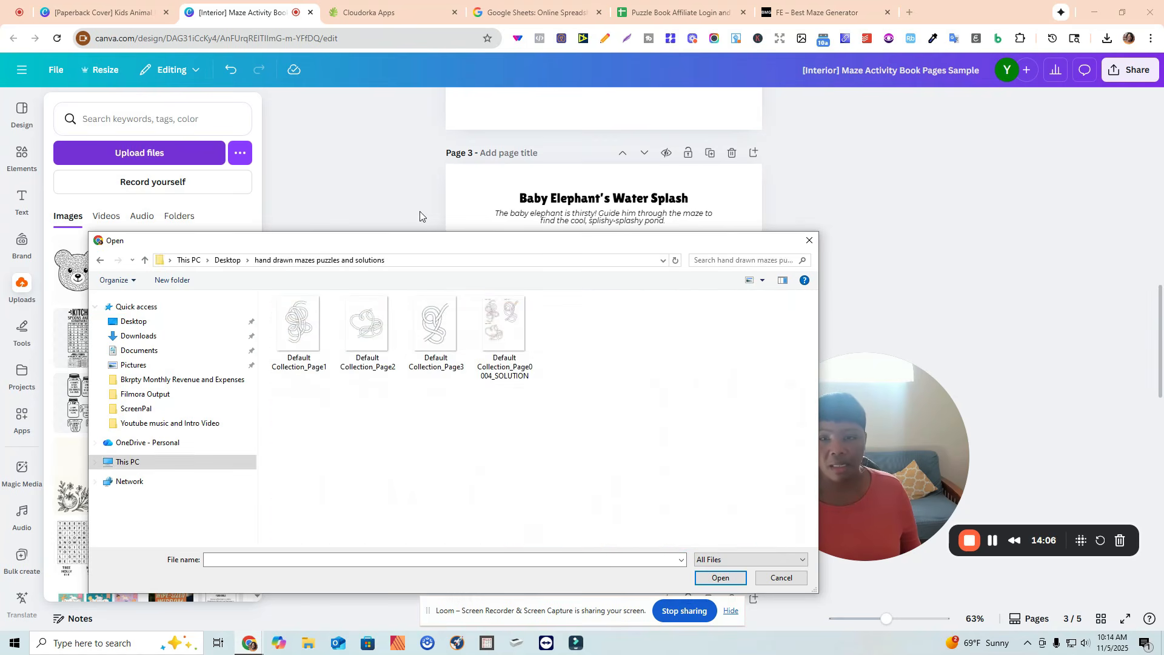
pyautogui.click(303, 339)
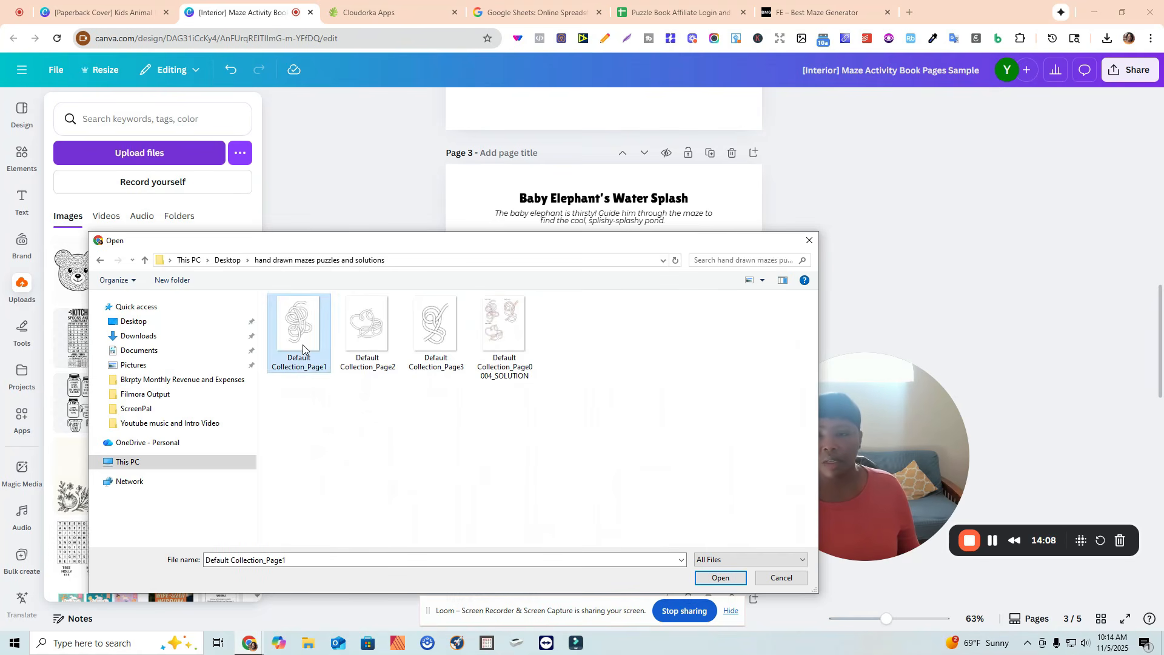
pyautogui.keyDown('ctrl'); pyautogui.click(367, 330); pyautogui.keyUp('ctrl')
pyautogui.keyDown('ctrl'); pyautogui.click(438, 345); pyautogui.keyUp('ctrl')
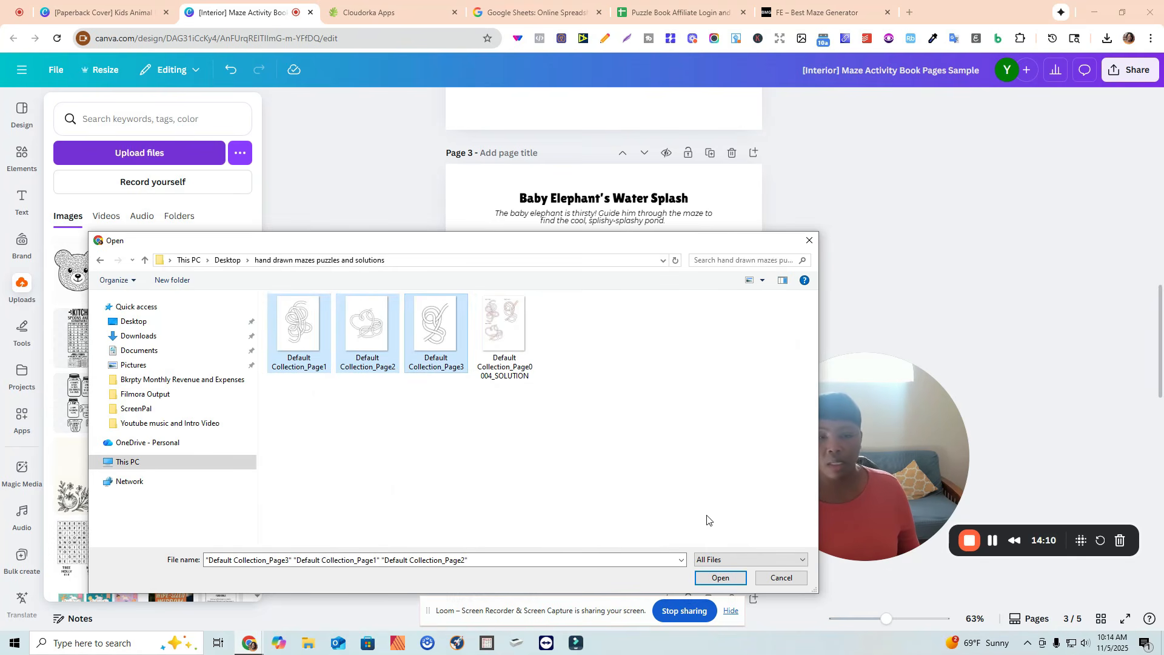
pyautogui.click(721, 579)
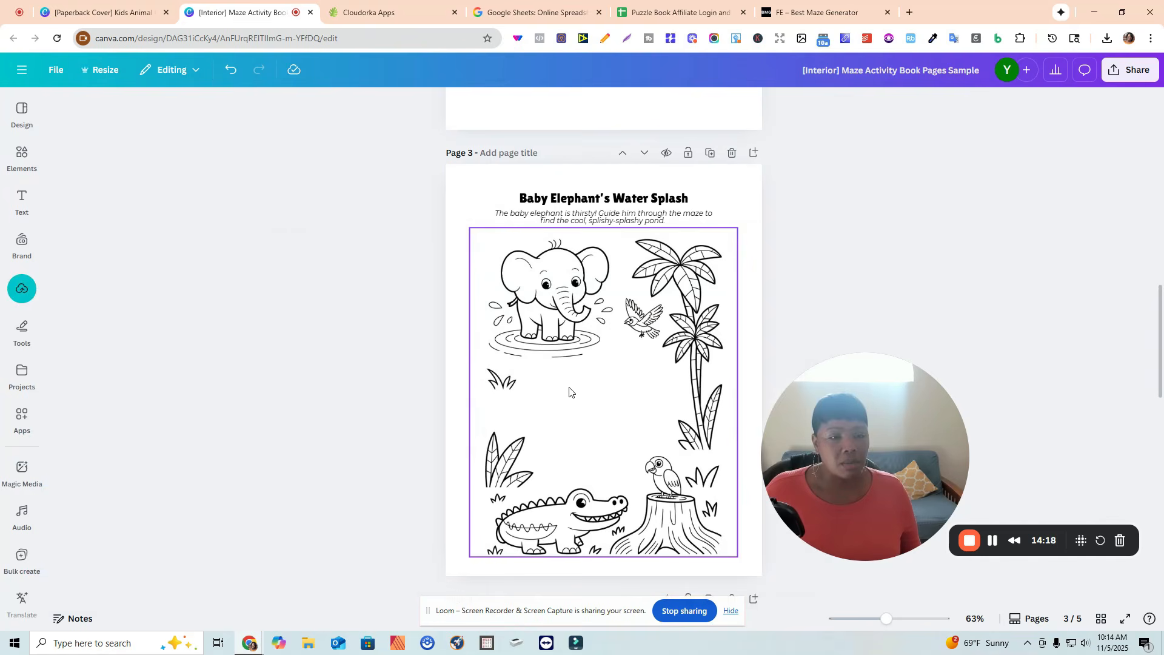
# Add the first maze to the Baby Elephant page, trim its top and bottom edges, and remove its background.
pyautogui.click(25, 283)
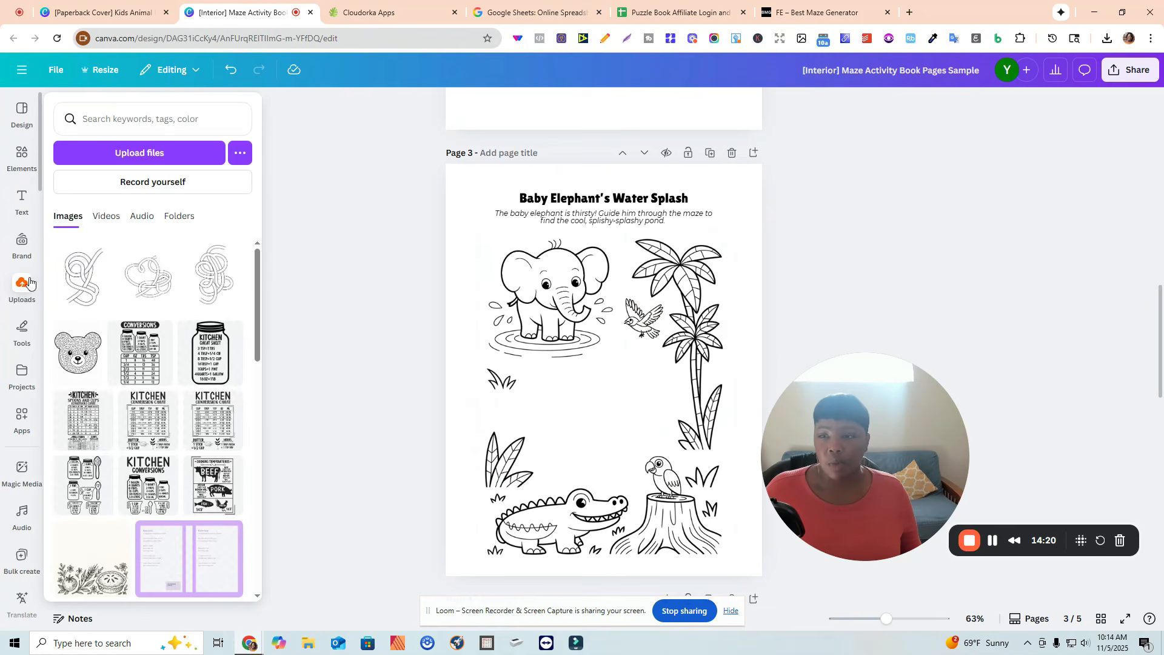
pyautogui.click(91, 277)
pyautogui.click(658, 316)
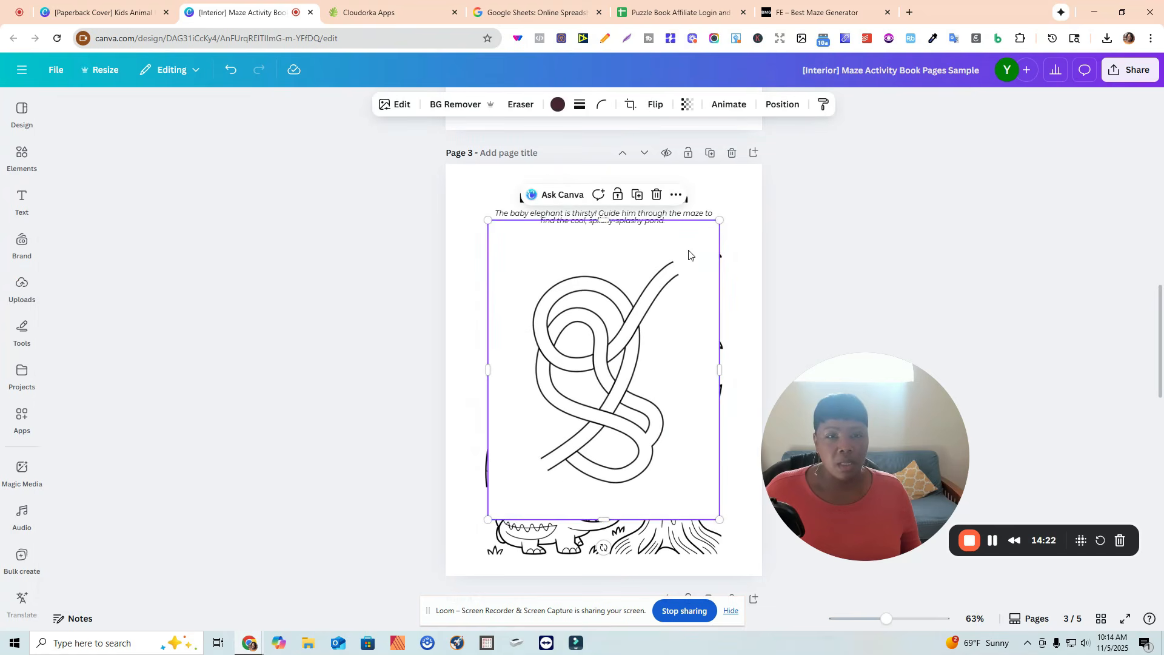
pyautogui.moveTo(610, 220); pyautogui.dragTo(610, 252)
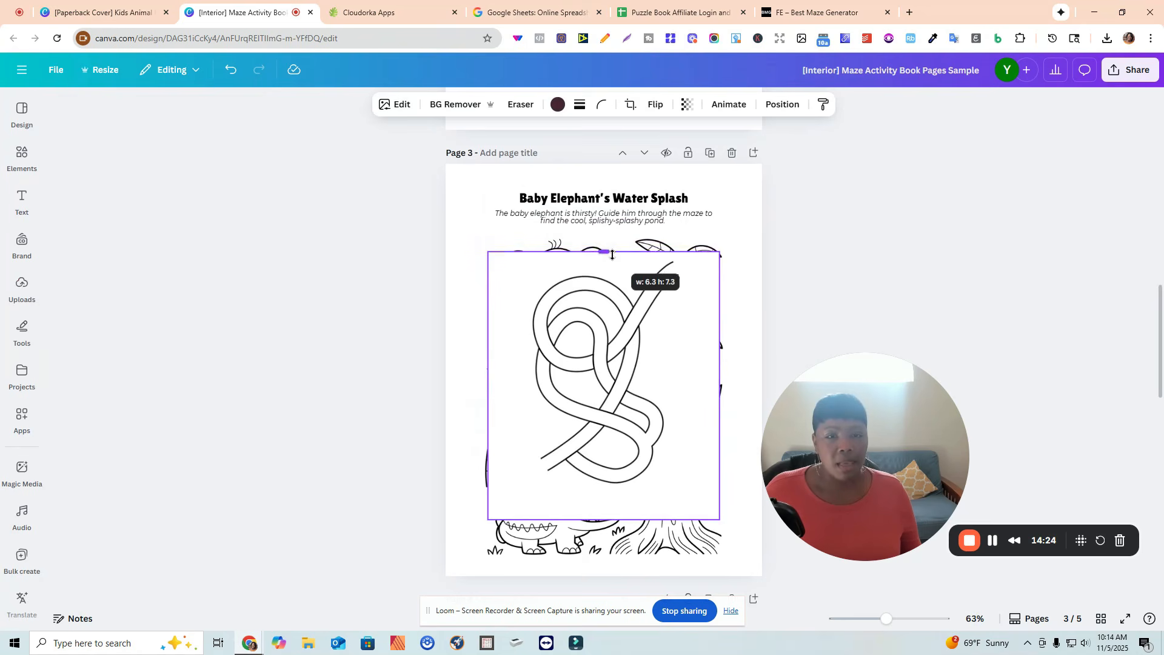
pyautogui.moveTo(604, 520); pyautogui.dragTo(598, 496)
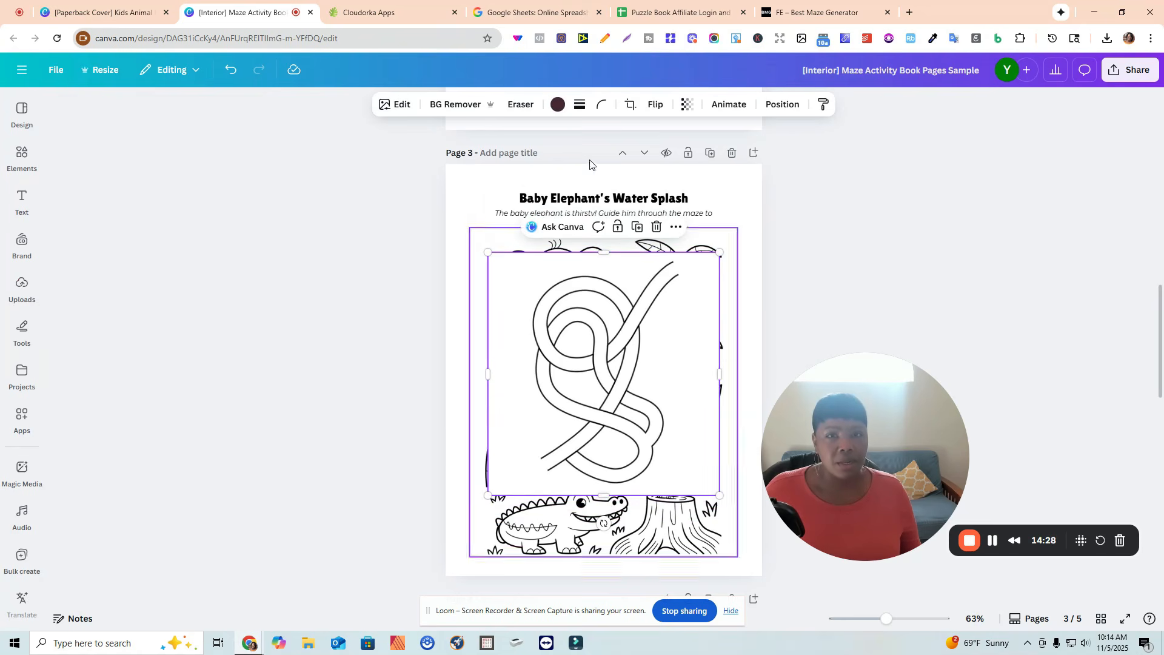
pyautogui.click(456, 107)
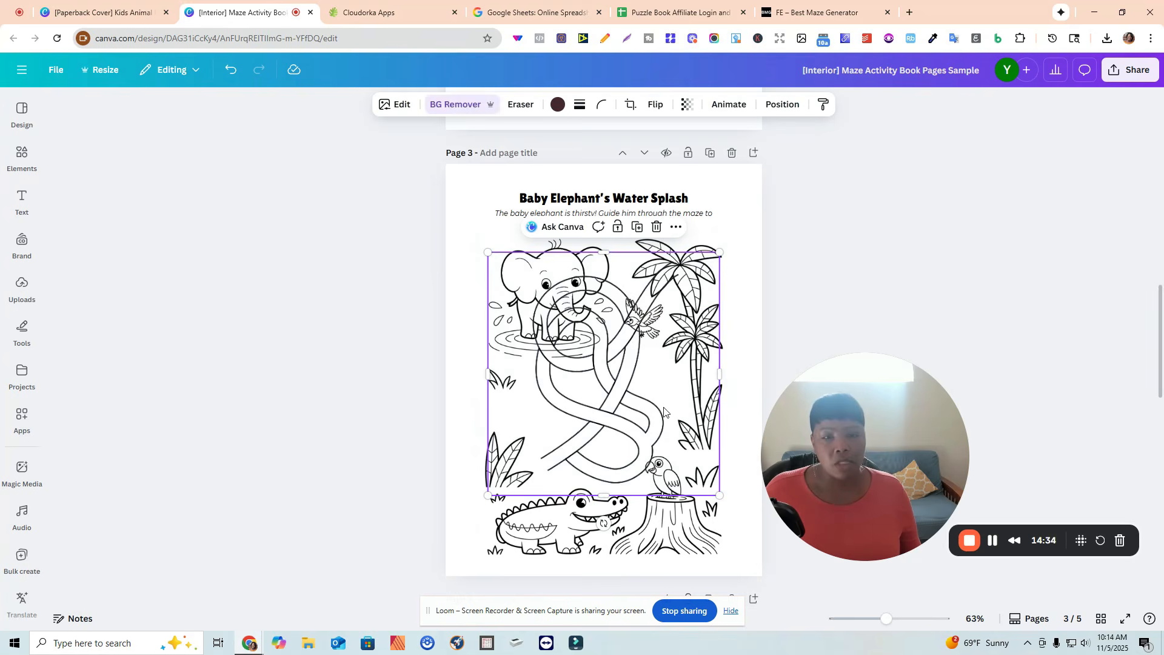
# Scale, rotate and position the maze in the open space between the elephant and the crocodile.
pyautogui.moveTo(611, 396); pyautogui.dragTo(604, 406)
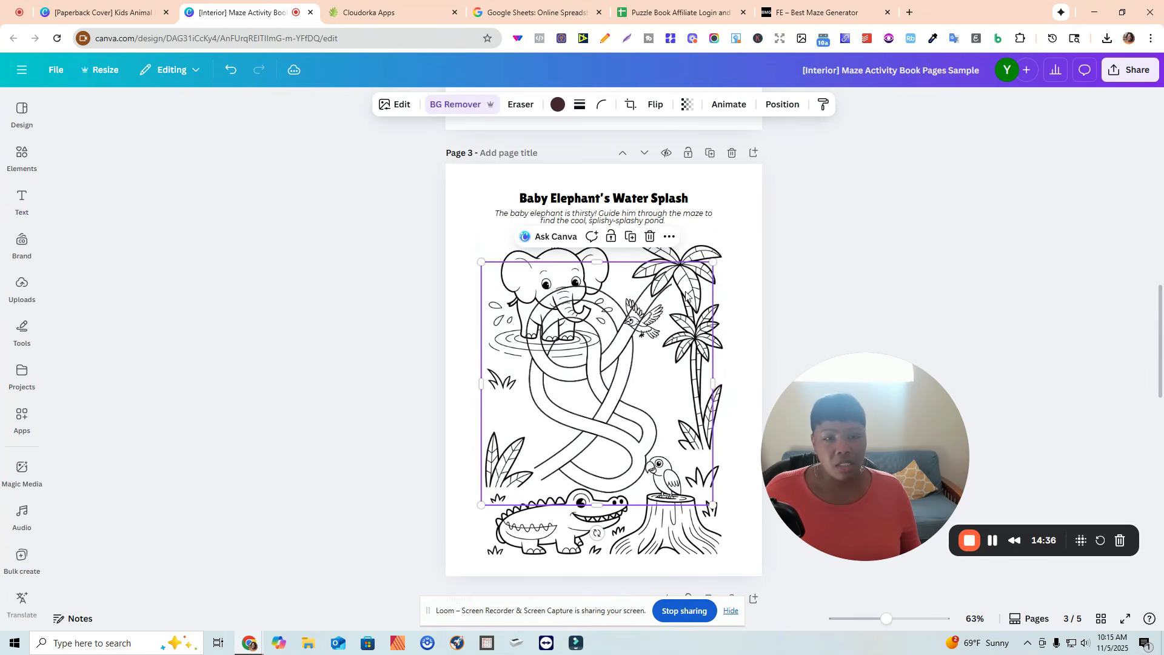
pyautogui.moveTo(713, 265); pyautogui.dragTo(642, 333)
pyautogui.moveTo(608, 403); pyautogui.dragTo(629, 397)
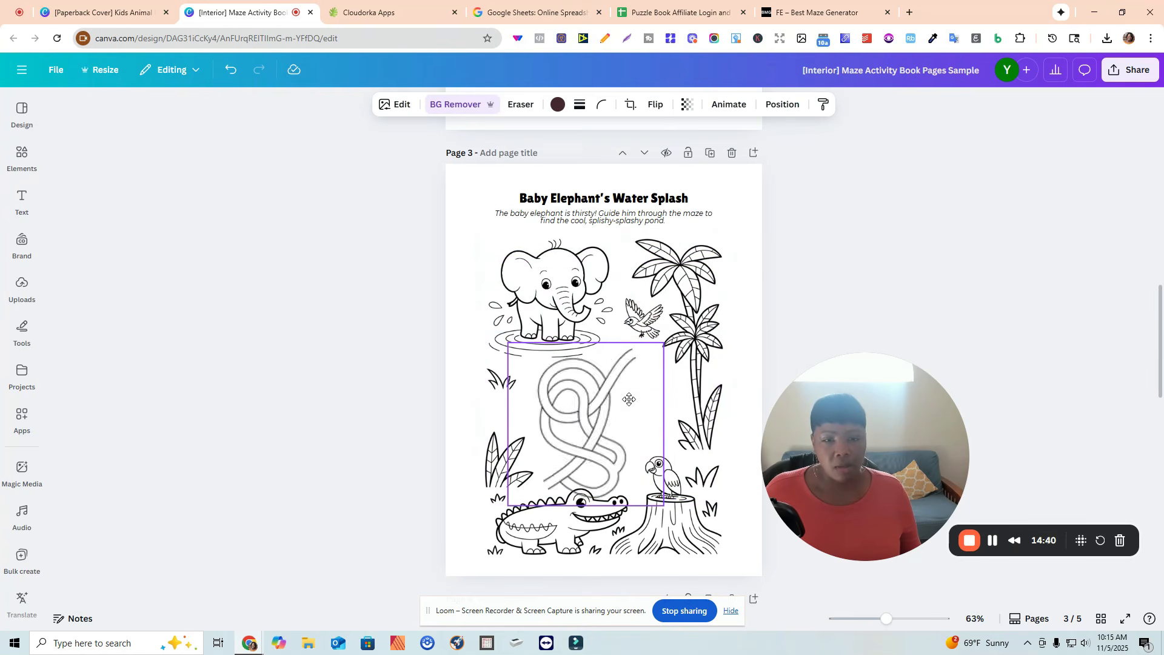
pyautogui.moveTo(508, 502); pyautogui.dragTo(523, 492)
pyautogui.moveTo(593, 508); pyautogui.dragTo(624, 517)
pyautogui.moveTo(635, 326); pyautogui.dragTo(632, 333)
pyautogui.moveTo(621, 435); pyautogui.dragTo(627, 435)
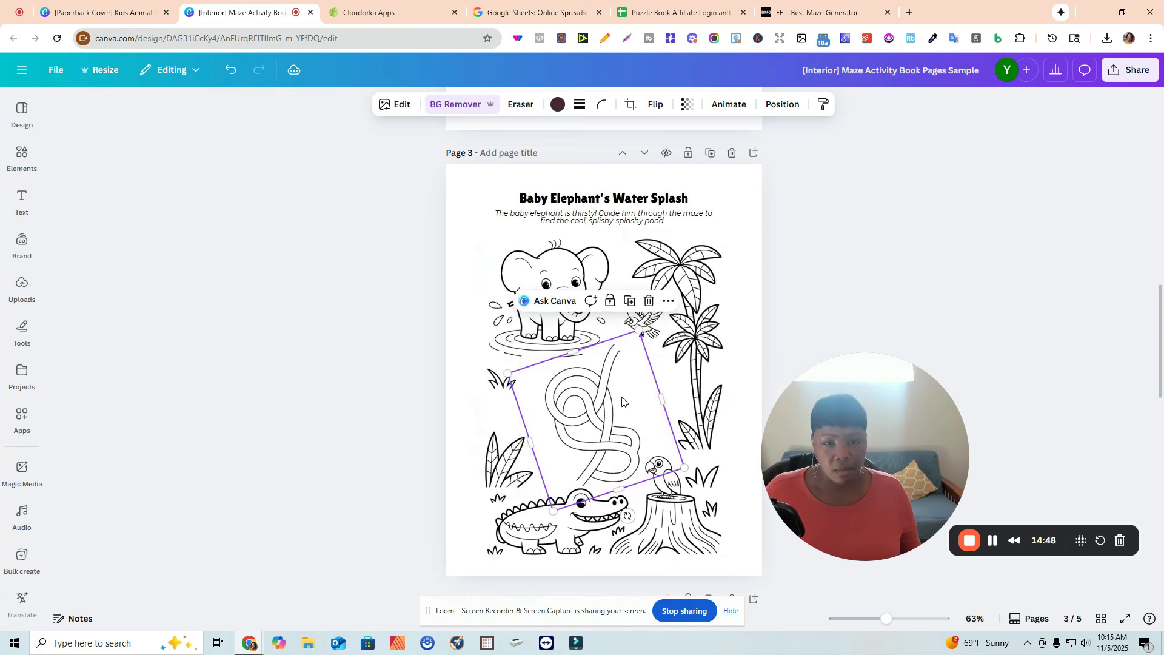
pyautogui.moveTo(500, 372); pyautogui.dragTo(494, 365)
pyautogui.moveTo(605, 435); pyautogui.dragTo(607, 436)
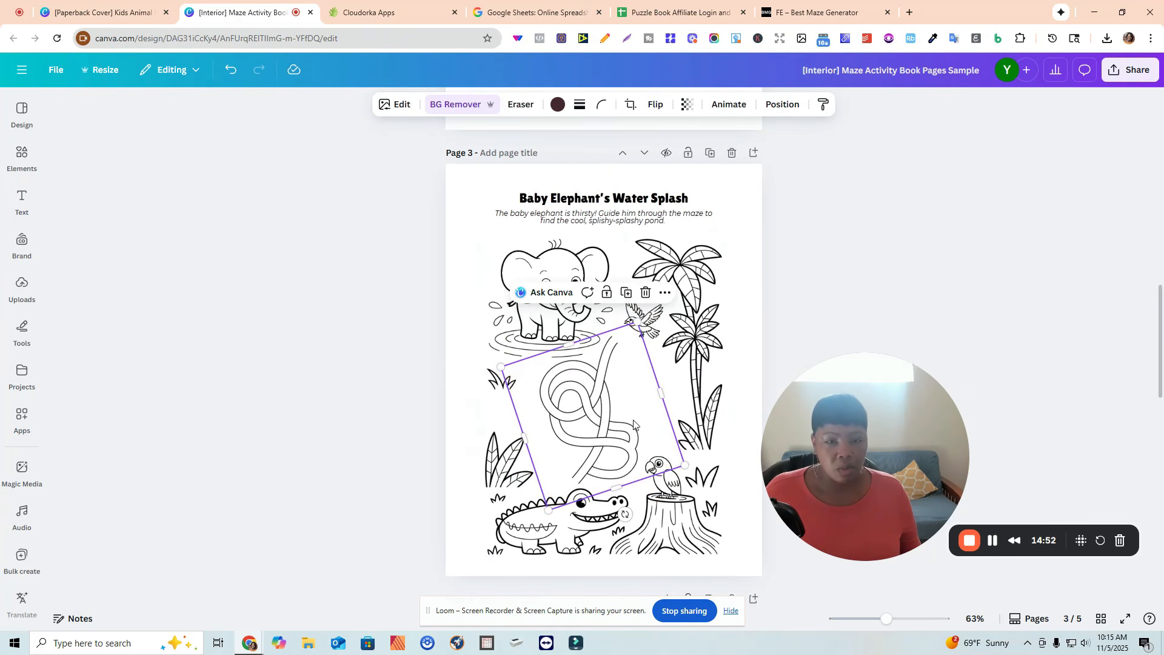
pyautogui.moveTo(625, 515); pyautogui.dragTo(516, 418)
pyautogui.moveTo(610, 388); pyautogui.dragTo(609, 388)
pyautogui.moveTo(660, 331); pyautogui.dragTo(666, 324)
pyautogui.moveTo(676, 473); pyautogui.dragTo(679, 474)
pyautogui.click(956, 306)
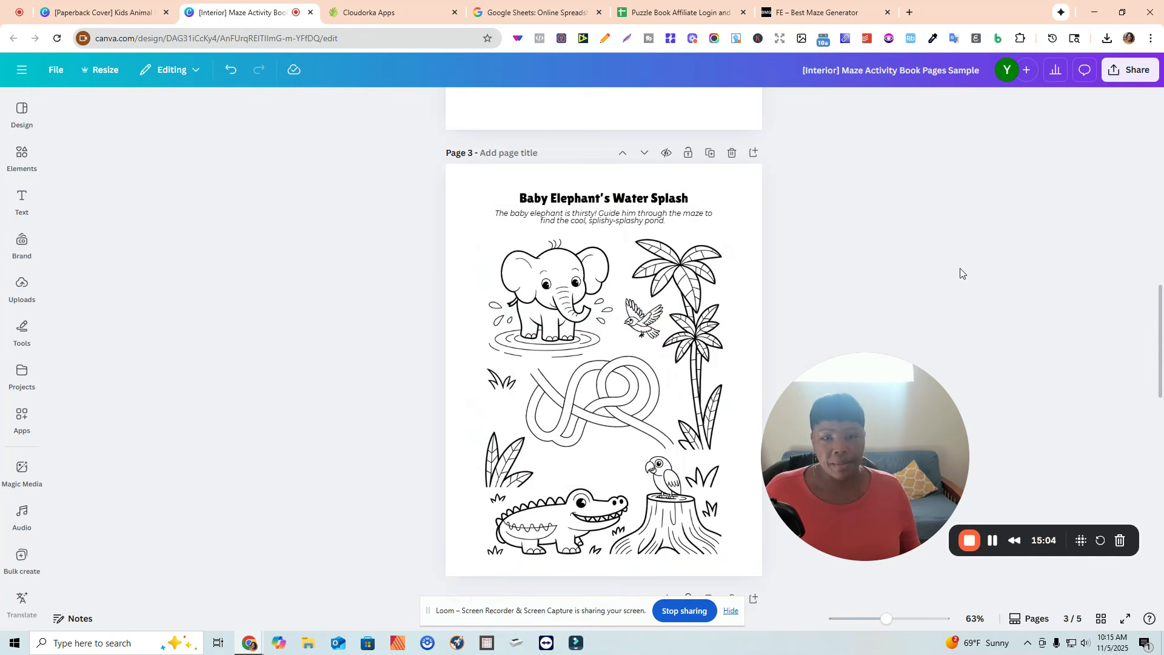
# Add the second maze to the Monkey's Banana Adventure page, trim its top and bottom edges, and remove its background.
pyautogui.scroll(-8, 964, 271)
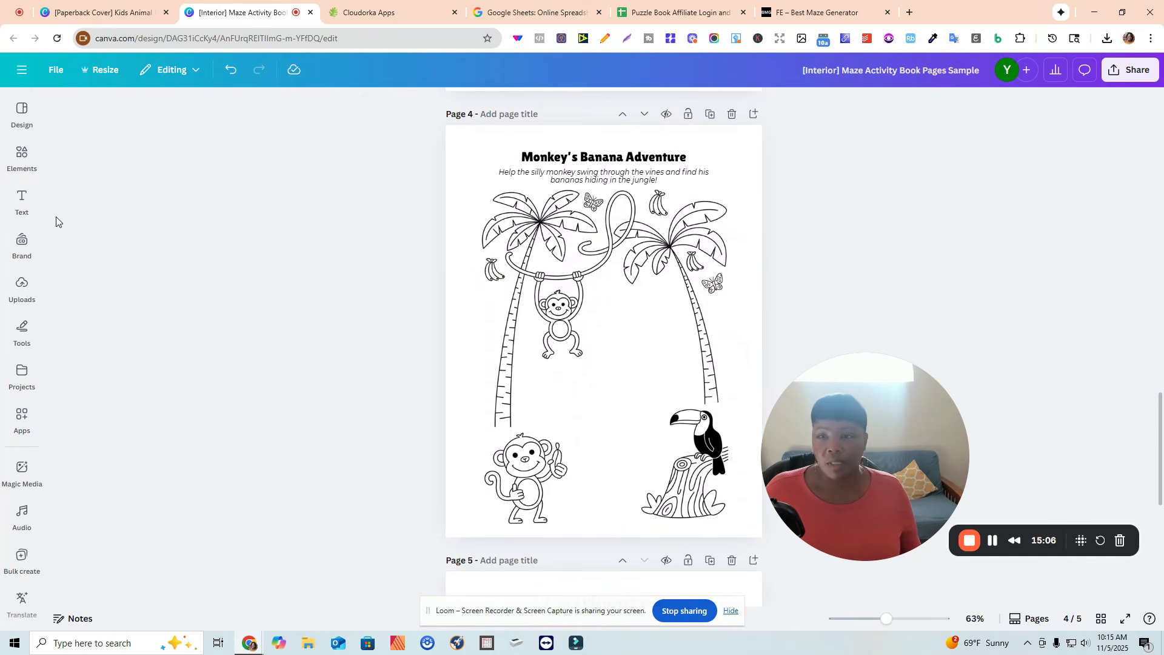
pyautogui.click(22, 290)
pyautogui.click(137, 274)
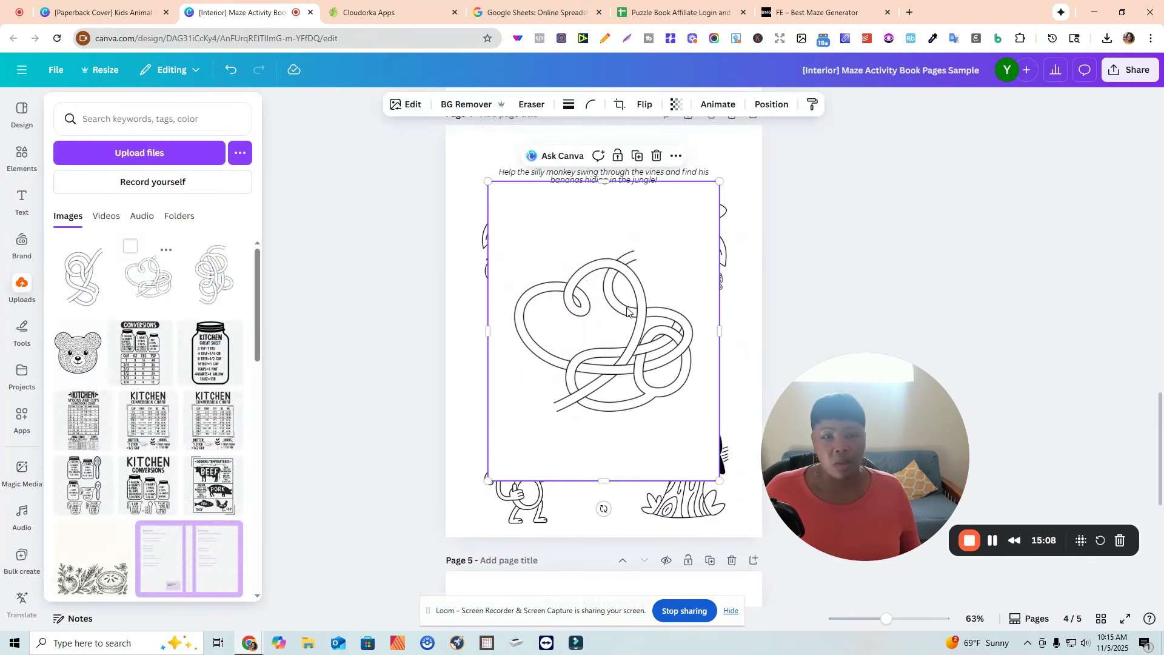
pyautogui.click(23, 290)
pyautogui.moveTo(607, 195); pyautogui.dragTo(607, 255)
pyautogui.moveTo(605, 492); pyautogui.dragTo(604, 437)
pyautogui.click(476, 109)
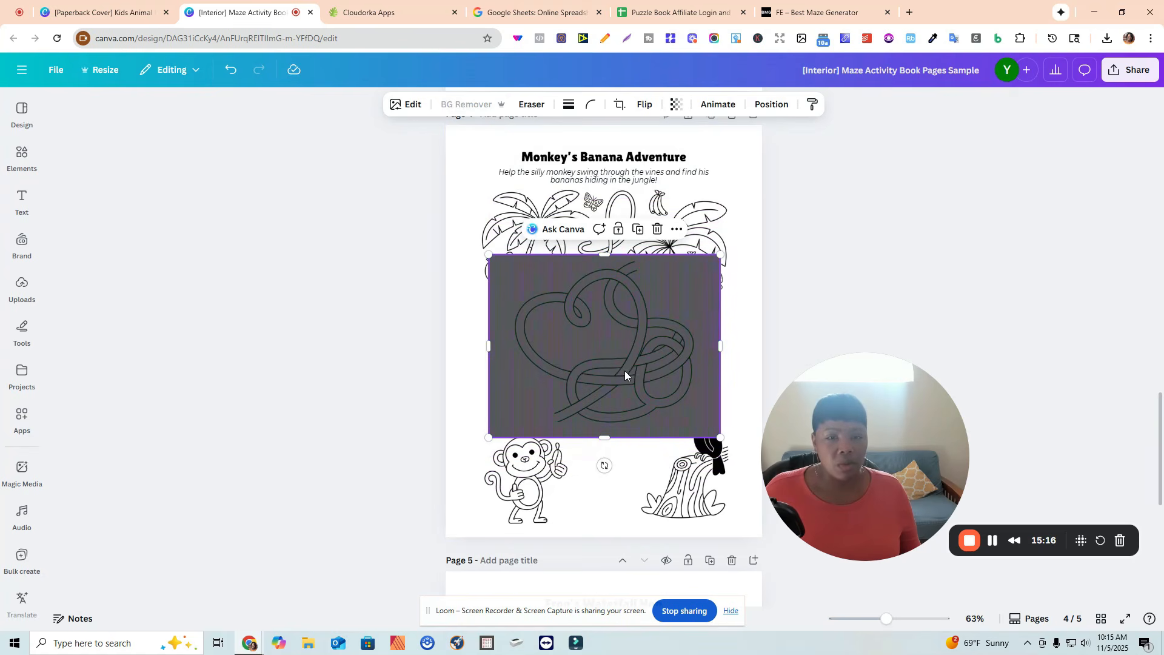
# Shrink, rotate and position the maze between the hanging monkey and the toucan.
pyautogui.click(627, 335)
pyautogui.moveTo(627, 335); pyautogui.dragTo(643, 368)
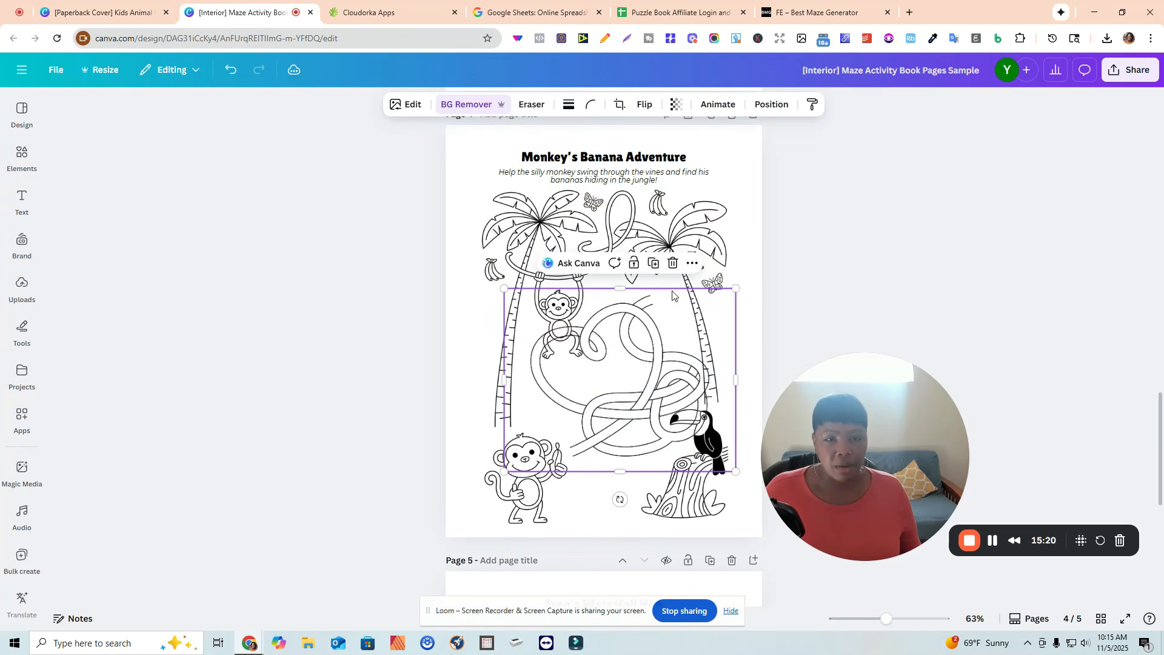
pyautogui.moveTo(736, 289); pyautogui.dragTo(724, 298)
pyautogui.moveTo(615, 499); pyautogui.dragTo(545, 408)
pyautogui.moveTo(501, 300); pyautogui.dragTo(532, 323)
pyautogui.moveTo(643, 439); pyautogui.dragTo(632, 438)
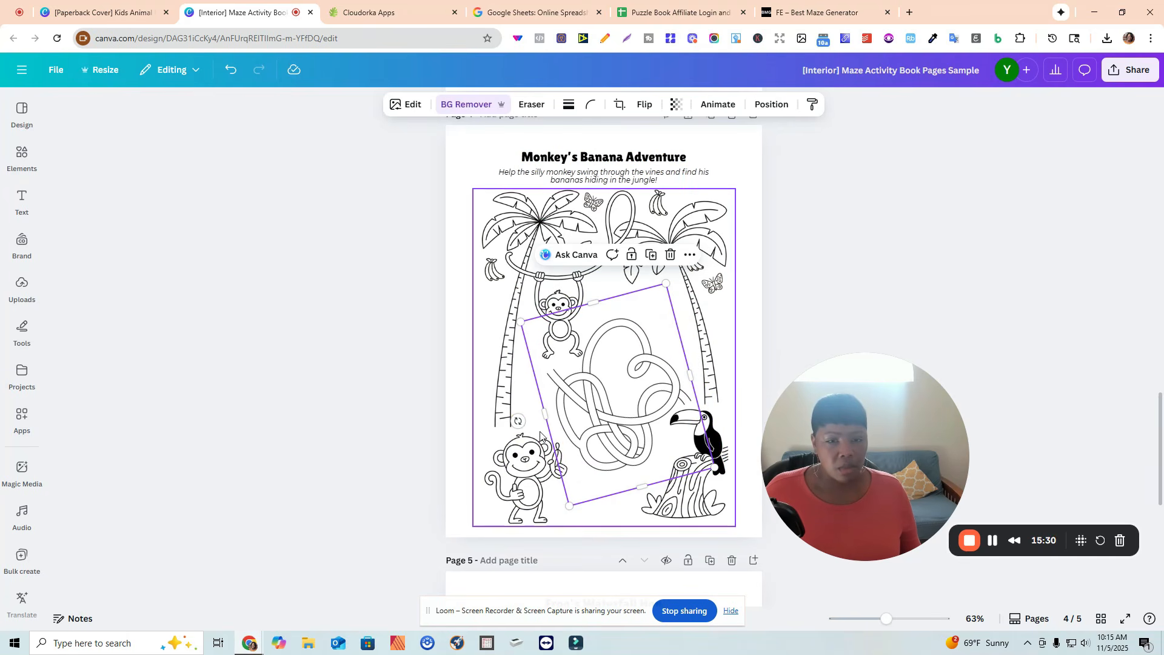
pyautogui.moveTo(515, 421); pyautogui.dragTo(519, 423)
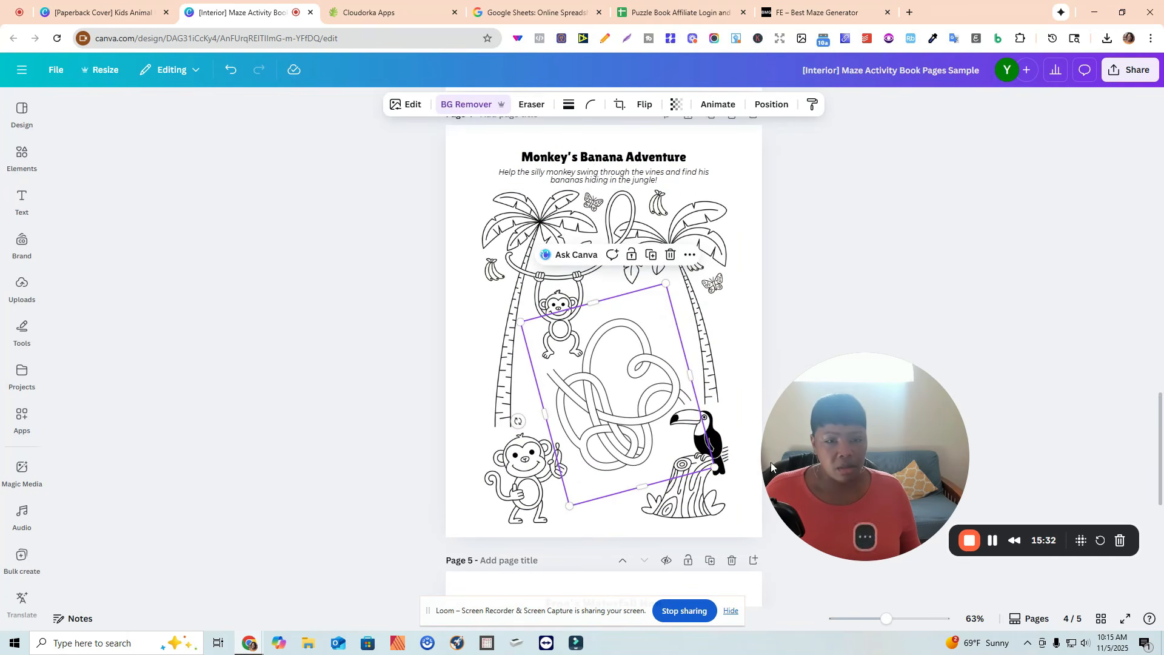
pyautogui.moveTo(715, 467); pyautogui.dragTo(707, 462)
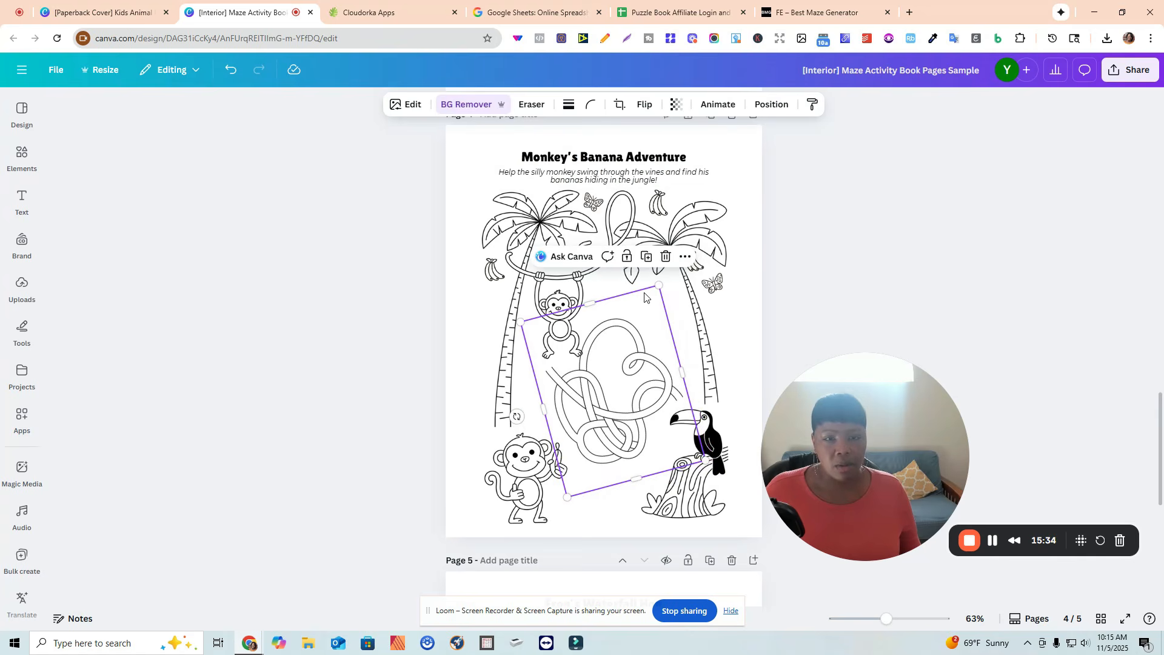
pyautogui.moveTo(658, 286); pyautogui.dragTo(660, 297)
pyautogui.moveTo(622, 343); pyautogui.dragTo(622, 343)
pyautogui.click(845, 311)
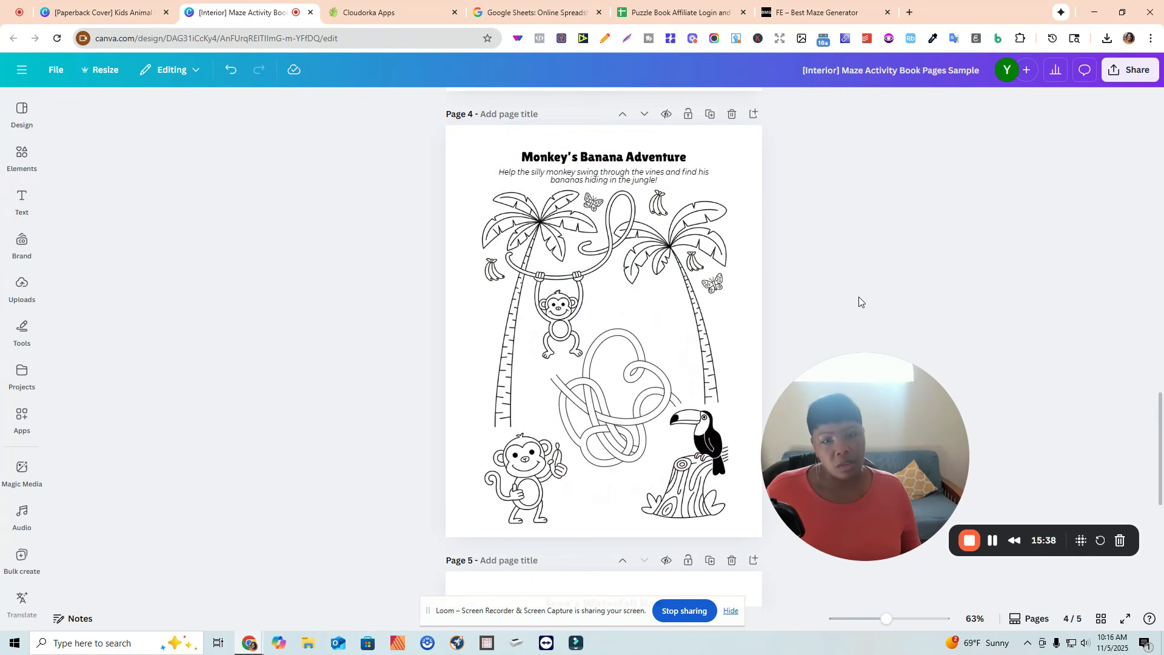
# Add the third maze to the Frog's Waterfall Hop page and remove its background.
pyautogui.scroll(-2, 881, 283)
pyautogui.scroll(-5, 881, 283)
pyautogui.moveTo(542, 357); pyautogui.dragTo(537, 357)
pyautogui.click(24, 291)
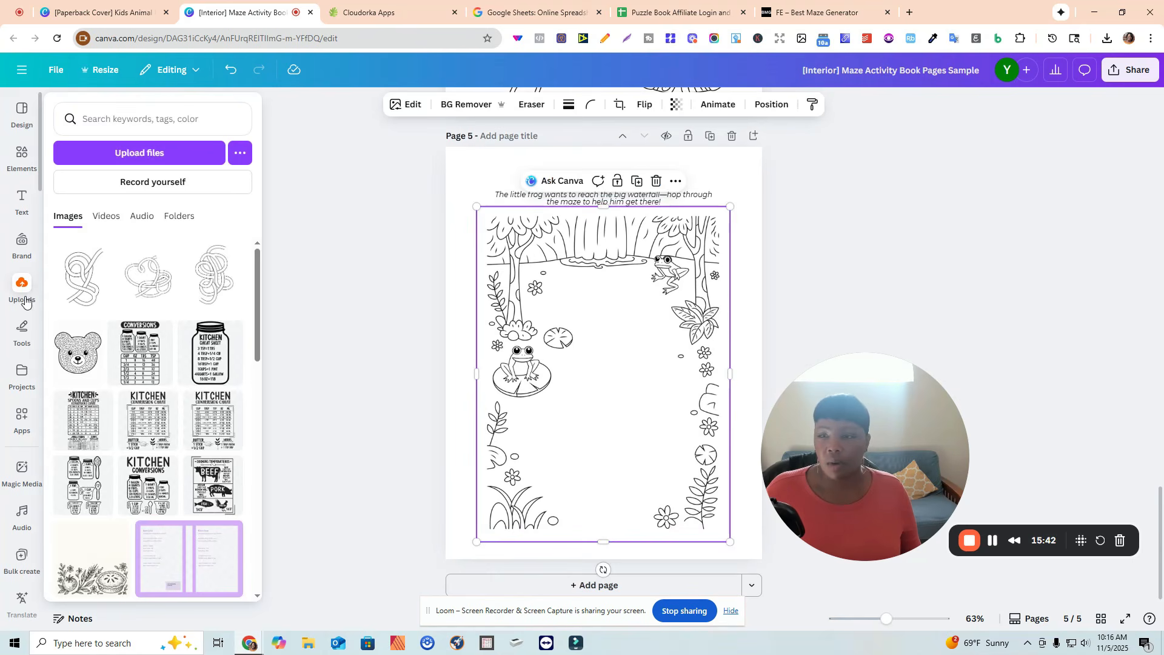
pyautogui.click(210, 288)
pyautogui.moveTo(608, 302); pyautogui.dragTo(614, 317)
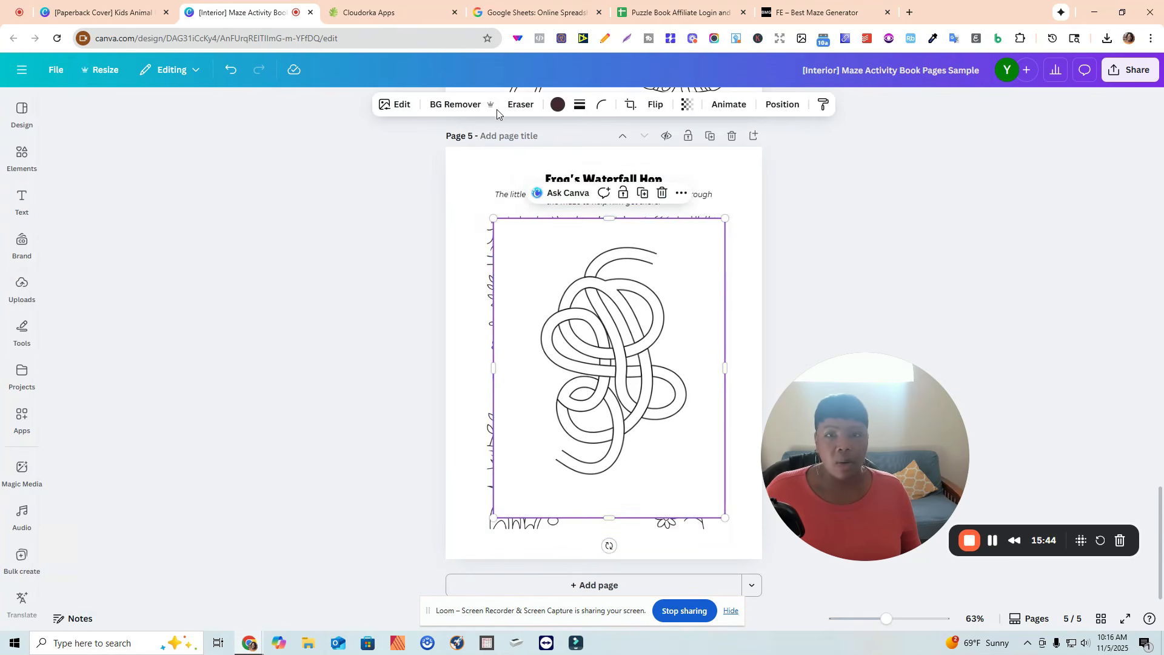
pyautogui.click(464, 107)
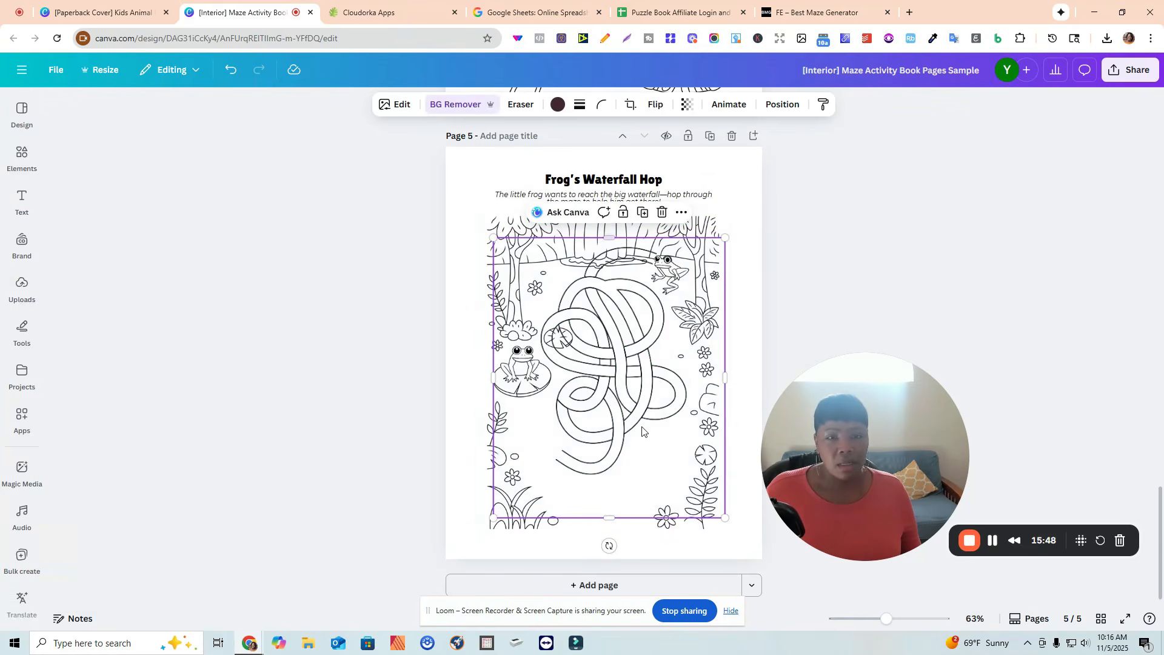
# Trim, shrink, rotate and position the maze in the lower right area of the Frog's Waterfall Hop page.
pyautogui.moveTo(609, 519); pyautogui.dragTo(610, 499)
pyautogui.moveTo(615, 370); pyautogui.dragTo(616, 396)
pyautogui.moveTo(726, 262); pyautogui.dragTo(711, 282)
pyautogui.moveTo(623, 345); pyautogui.dragTo(638, 336)
pyautogui.moveTo(508, 273); pyautogui.dragTo(520, 285)
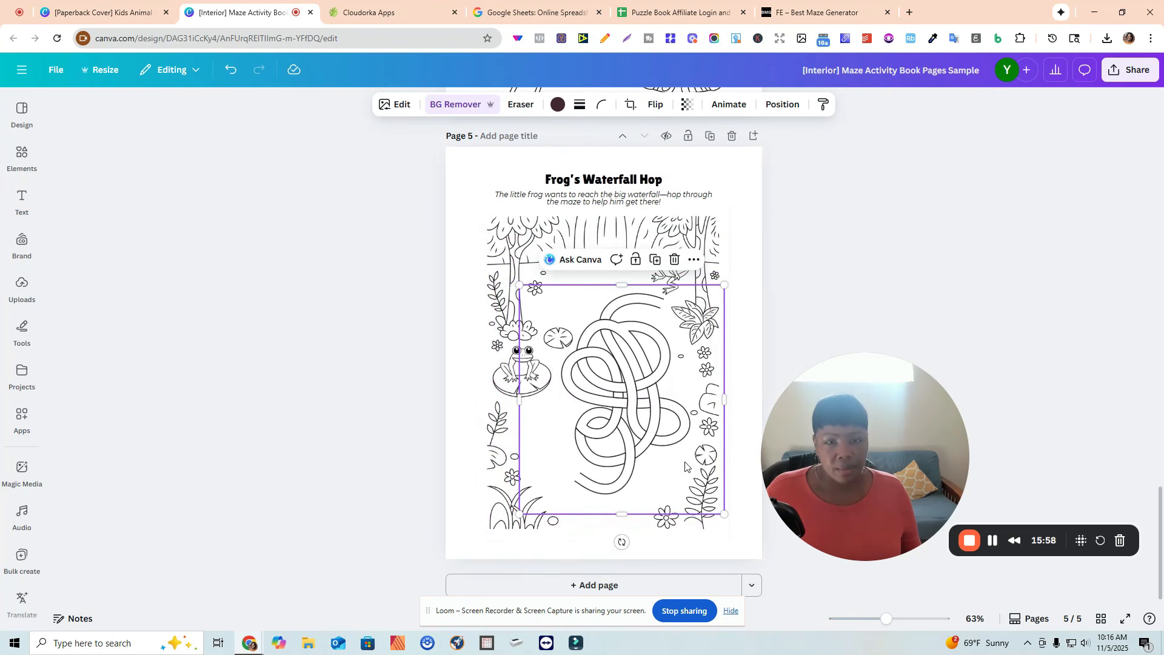
pyautogui.moveTo(622, 542); pyautogui.dragTo(628, 339)
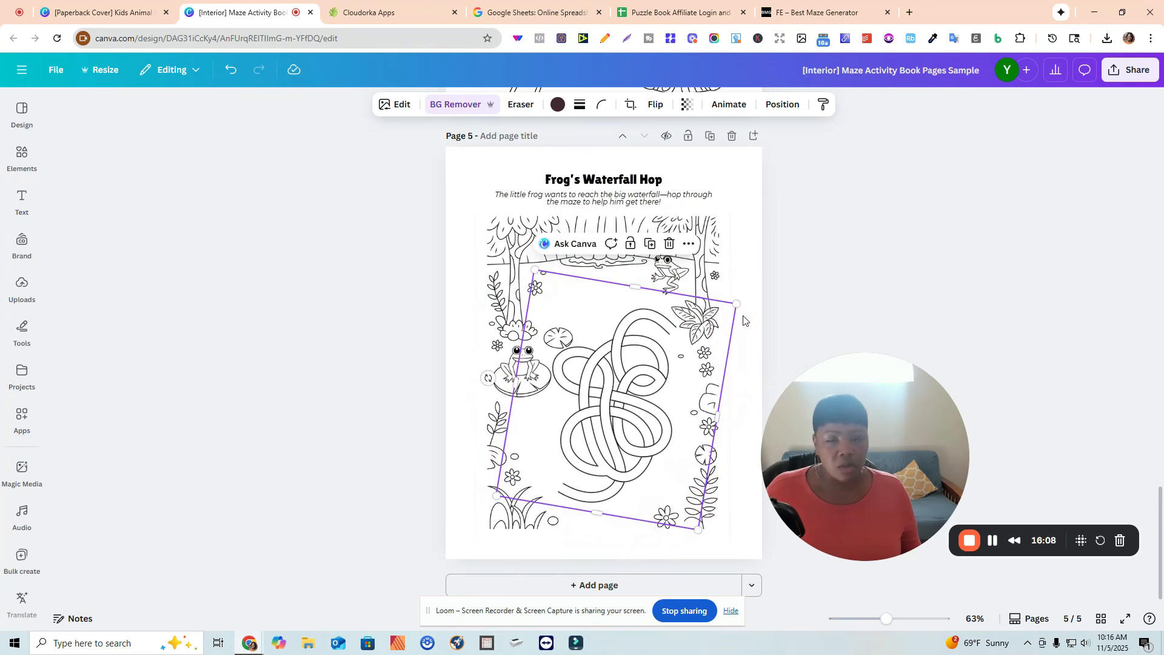
pyautogui.moveTo(737, 304); pyautogui.dragTo(741, 301)
pyautogui.moveTo(537, 265); pyautogui.dragTo(587, 351)
pyautogui.click(537, 303)
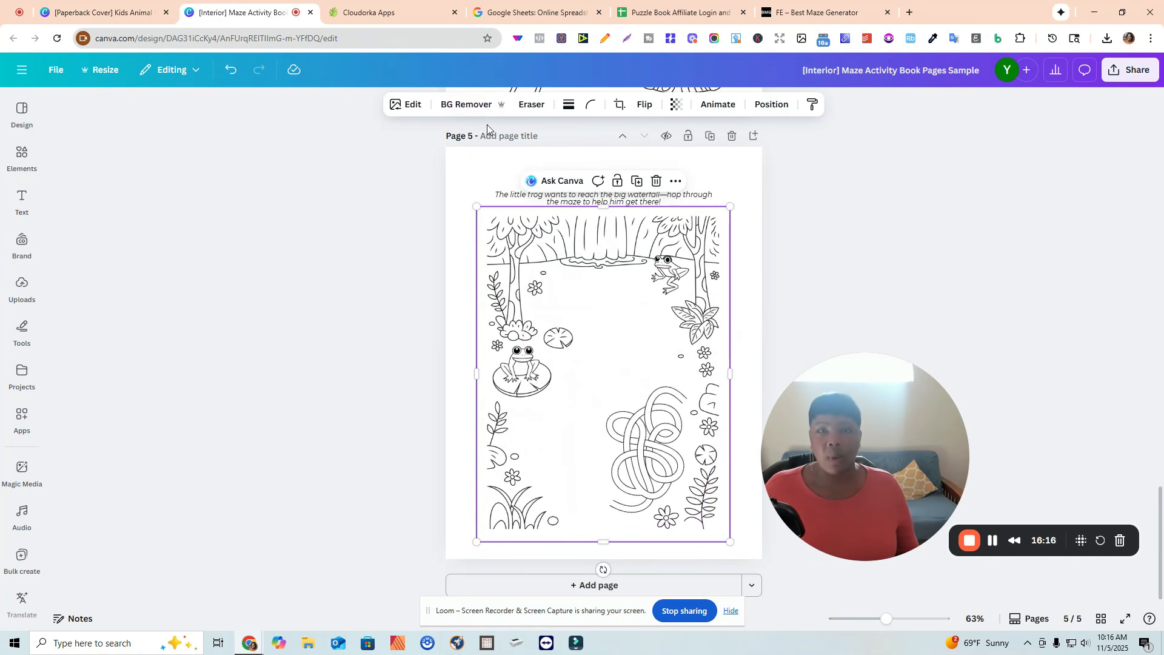
pyautogui.click(525, 110)
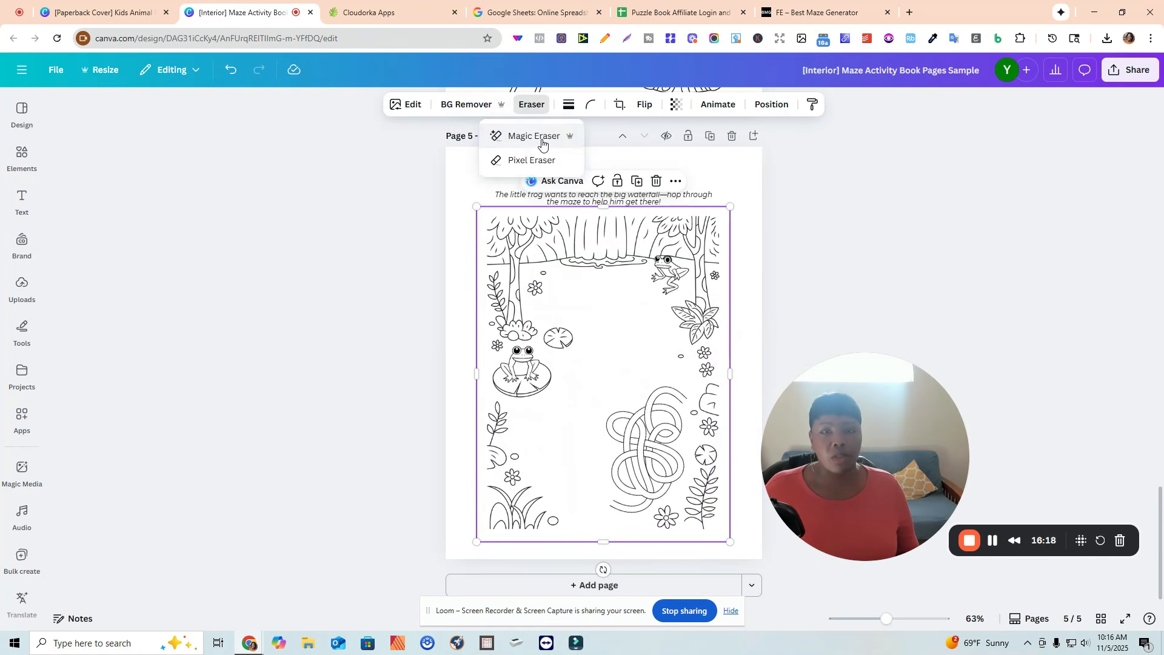
pyautogui.click(528, 133)
pyautogui.moveTo(646, 296); pyautogui.dragTo(666, 299)
pyautogui.click(215, 270)
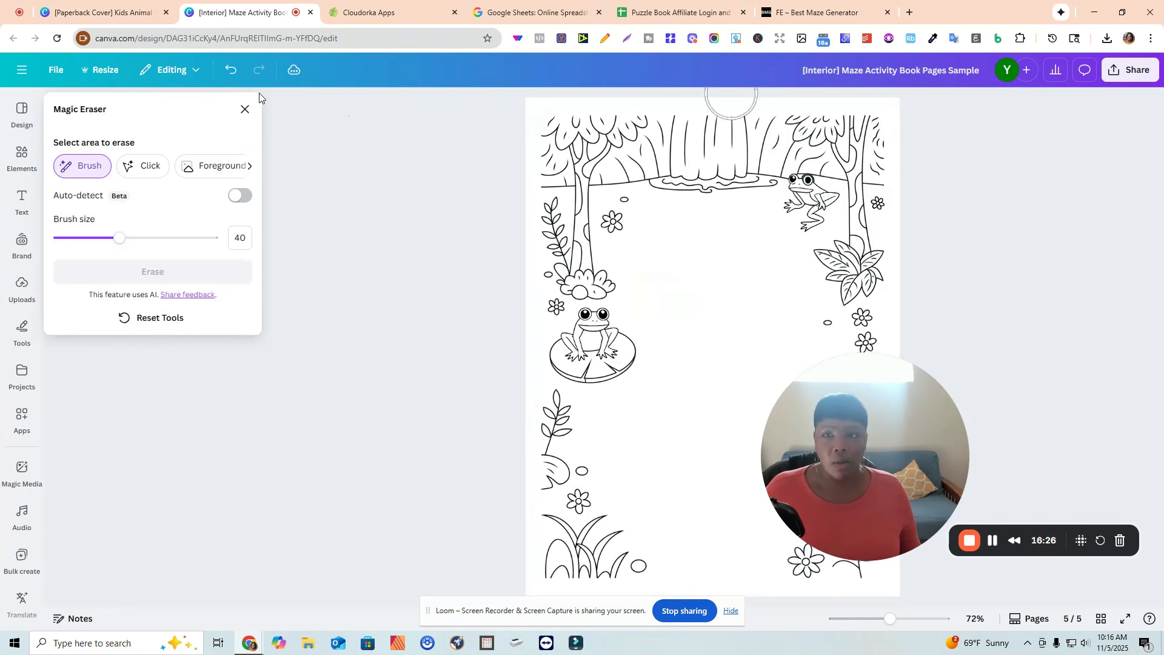
pyautogui.click(244, 106)
pyautogui.click(639, 397)
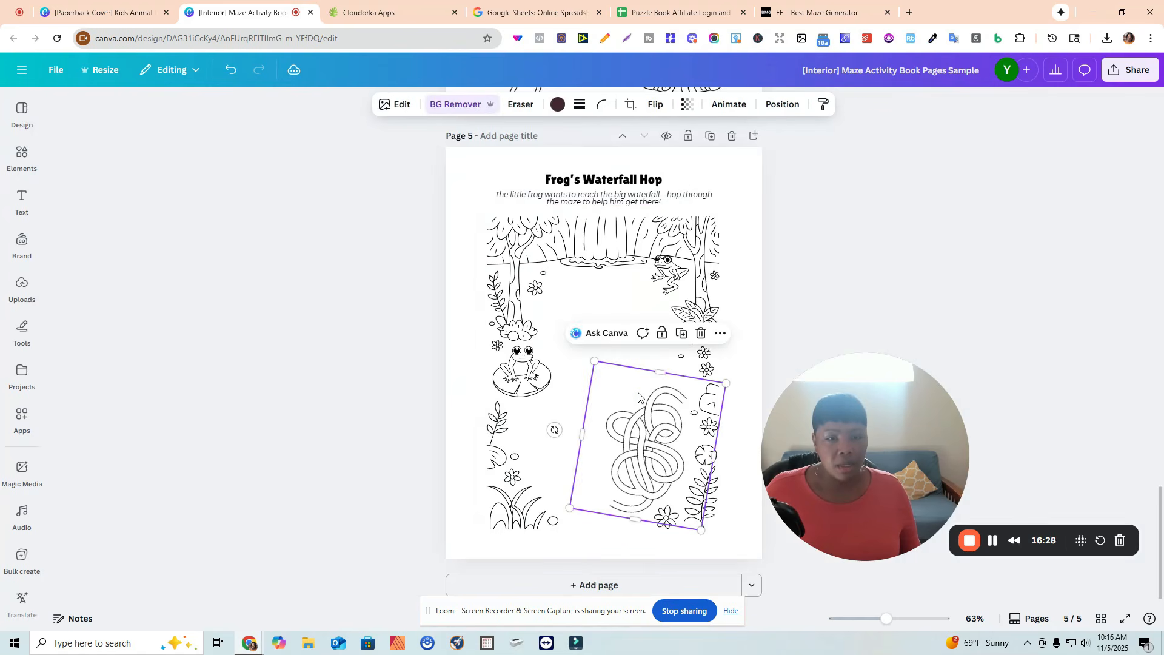
# Enlarge the Frog's Waterfall Hop maze so it fills most of the scene frame, then deselect it.
pyautogui.moveTo(594, 361); pyautogui.dragTo(571, 343)
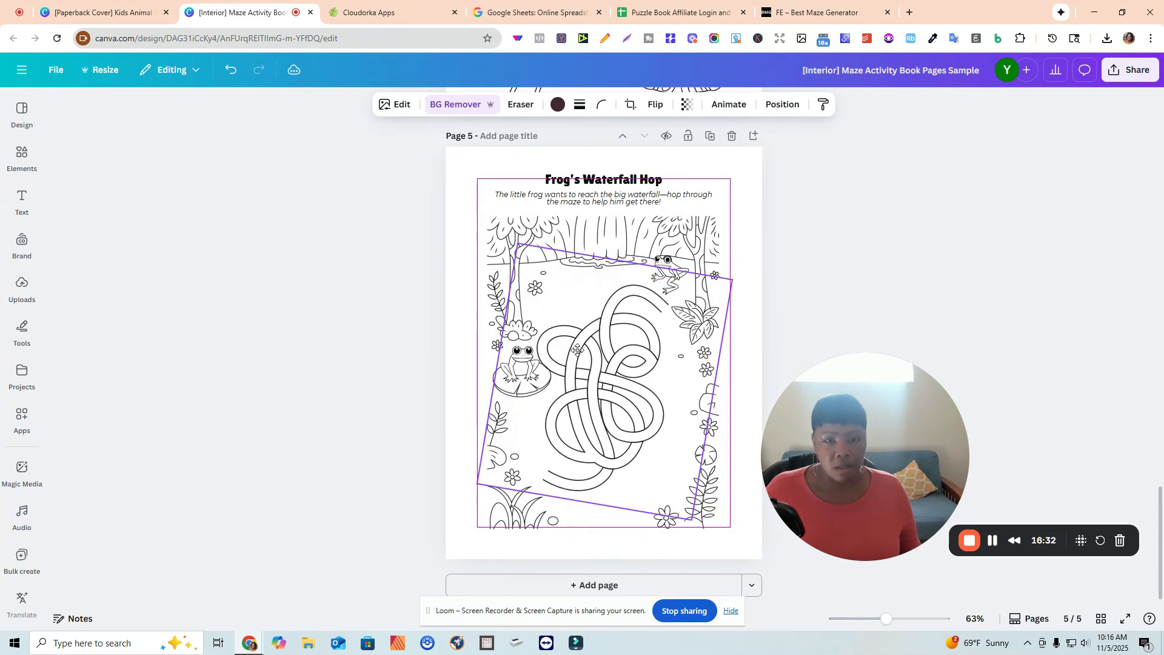
pyautogui.moveTo(517, 242); pyautogui.dragTo(527, 255)
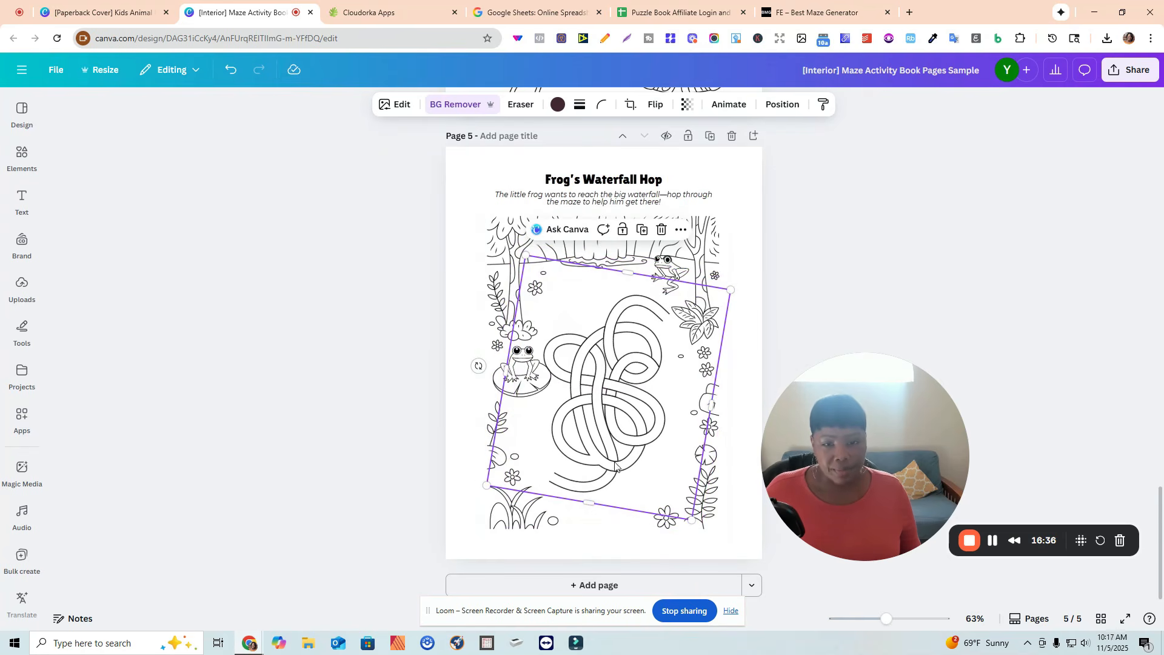
pyautogui.click(882, 316)
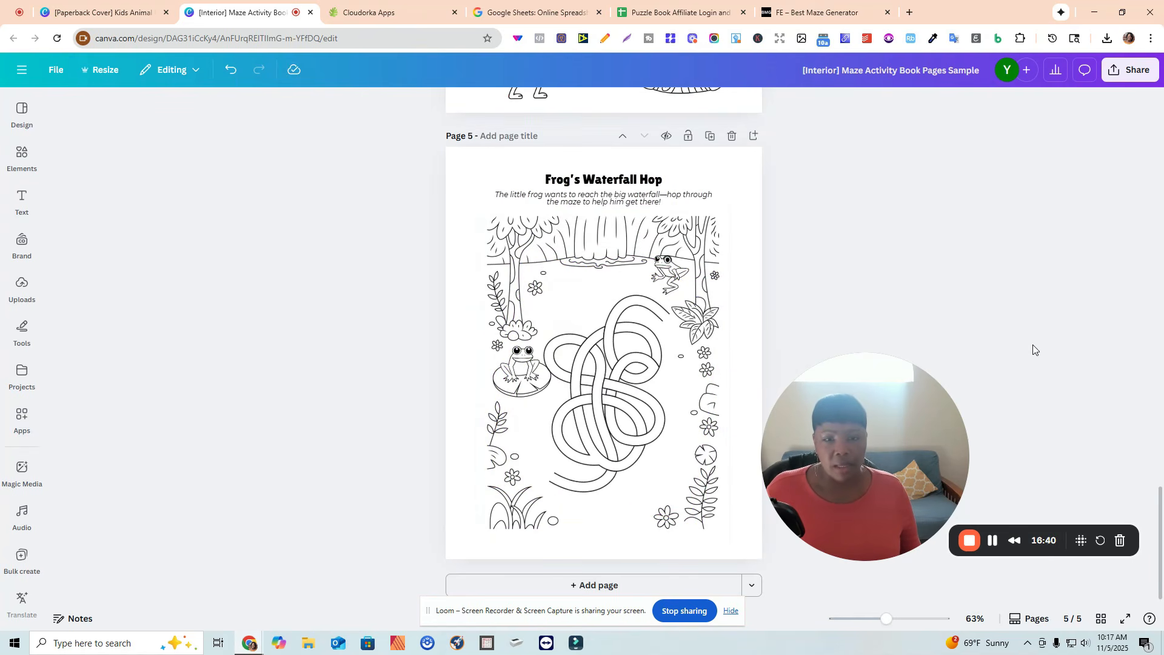
# Straighten the maze upright, trim its left edge, and fit it inside the scene between the frogs and plants.
pyautogui.moveTo(588, 394); pyautogui.dragTo(592, 392)
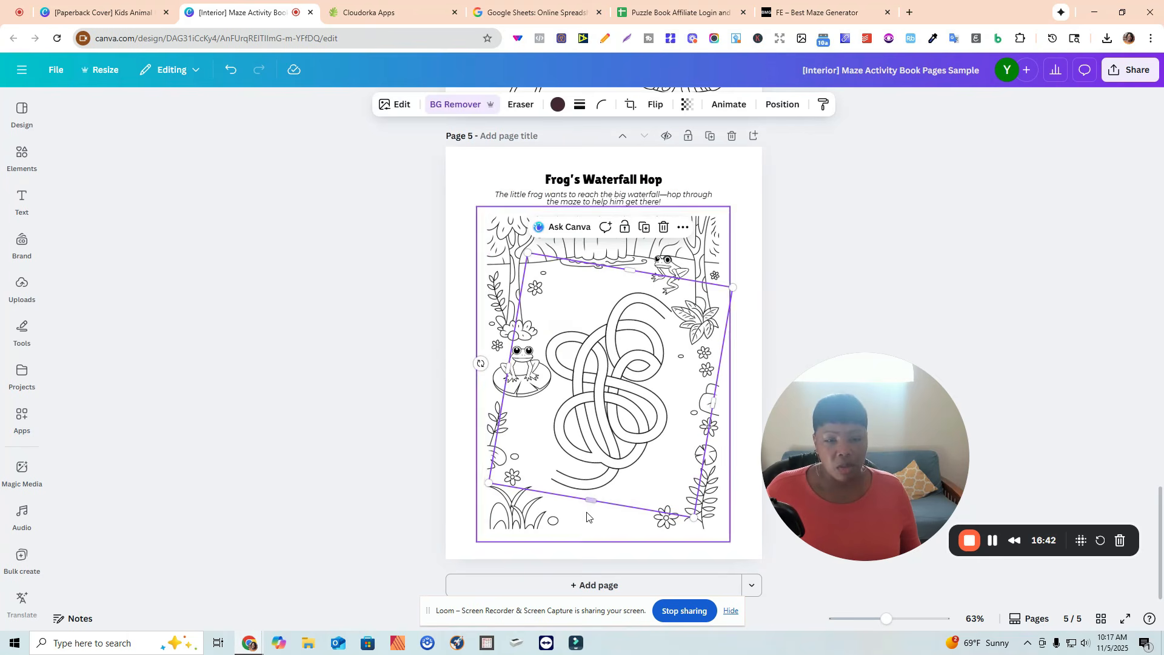
pyautogui.moveTo(481, 363)
pyautogui.mouseDown()
pyautogui.moveTo(505, 383)
pyautogui.moveTo(479, 382)
pyautogui.mouseUp()
pyautogui.moveTo(611, 395); pyautogui.dragTo(613, 378)
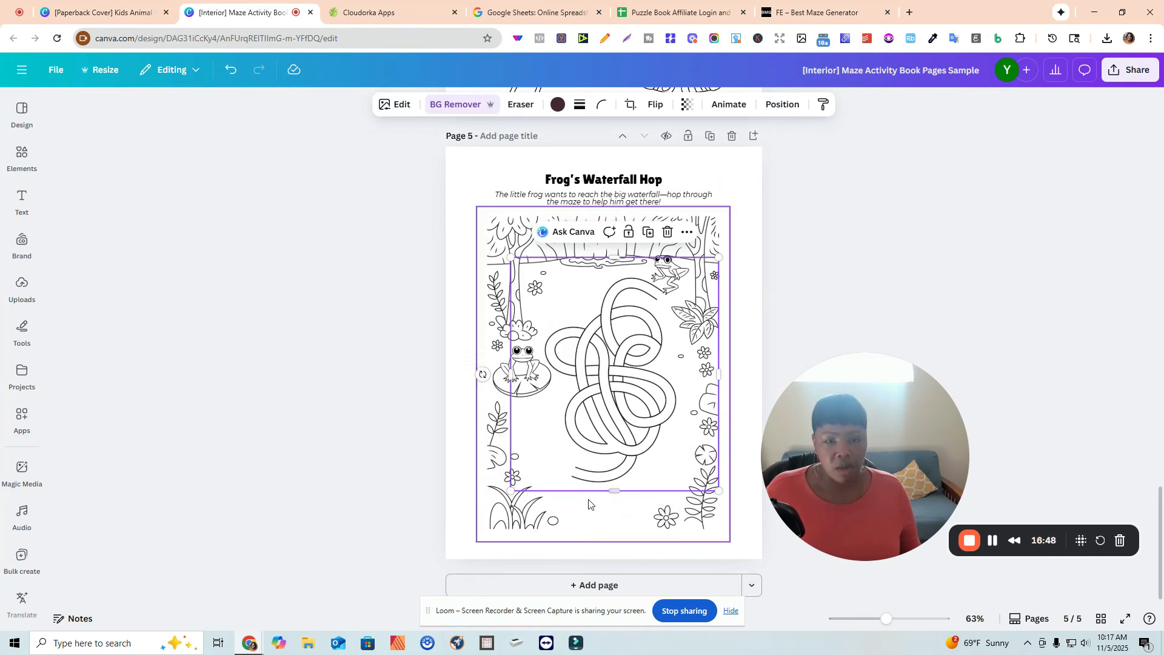
pyautogui.moveTo(516, 381); pyautogui.dragTo(530, 380)
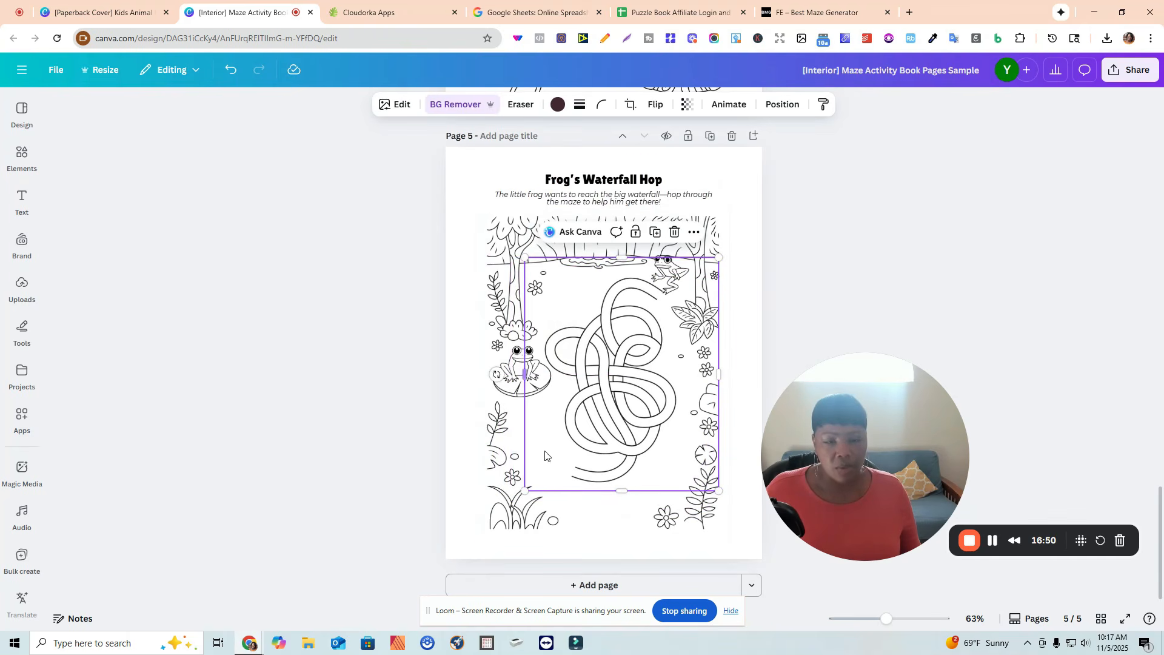
pyautogui.moveTo(523, 491); pyautogui.dragTo(523, 493)
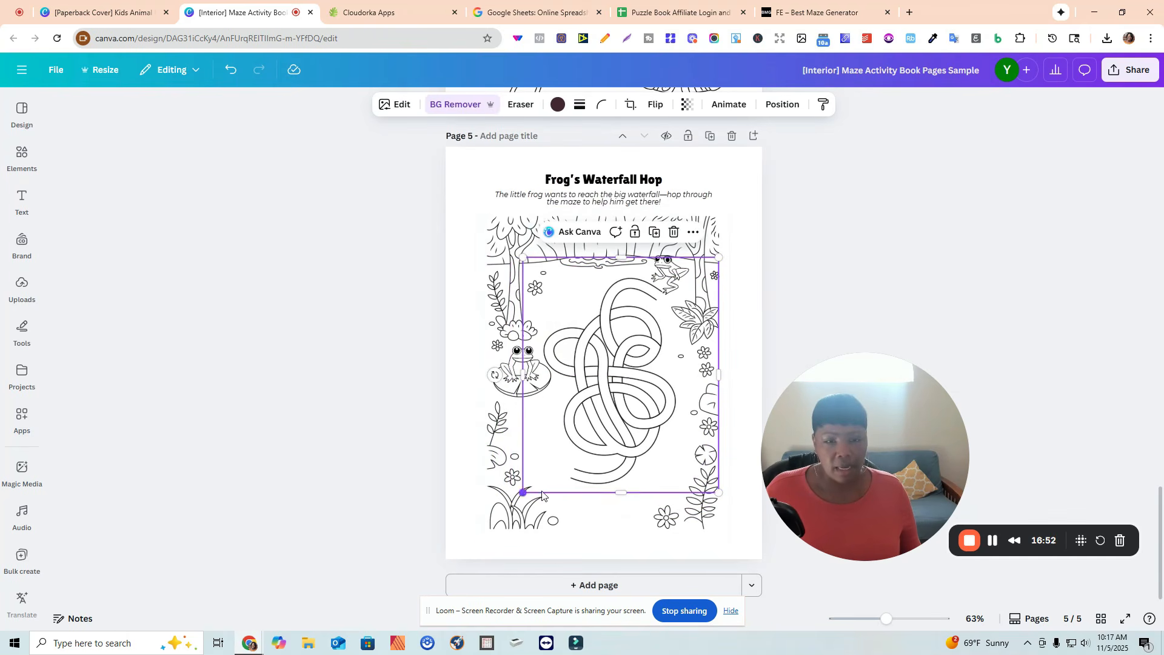
pyautogui.click(893, 315)
# Search elements for "cute frog black and white free" and place a small outline frog at the maze's lower-left corner.
pyautogui.click(22, 156)
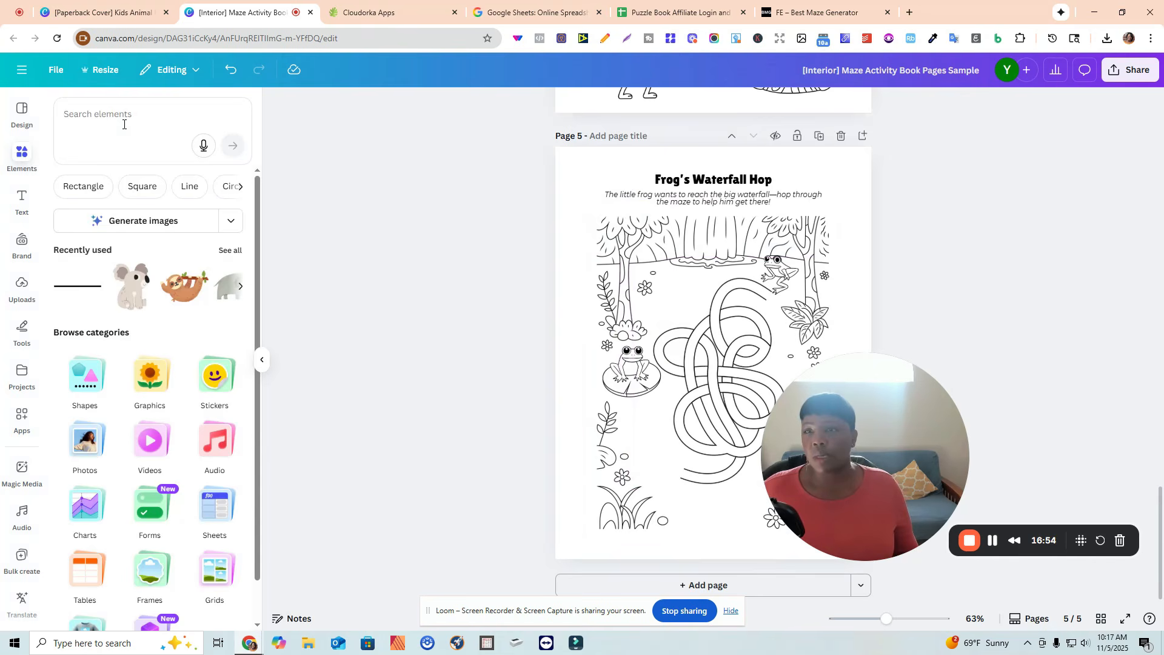
pyautogui.click(124, 121)
pyautogui.write('r')
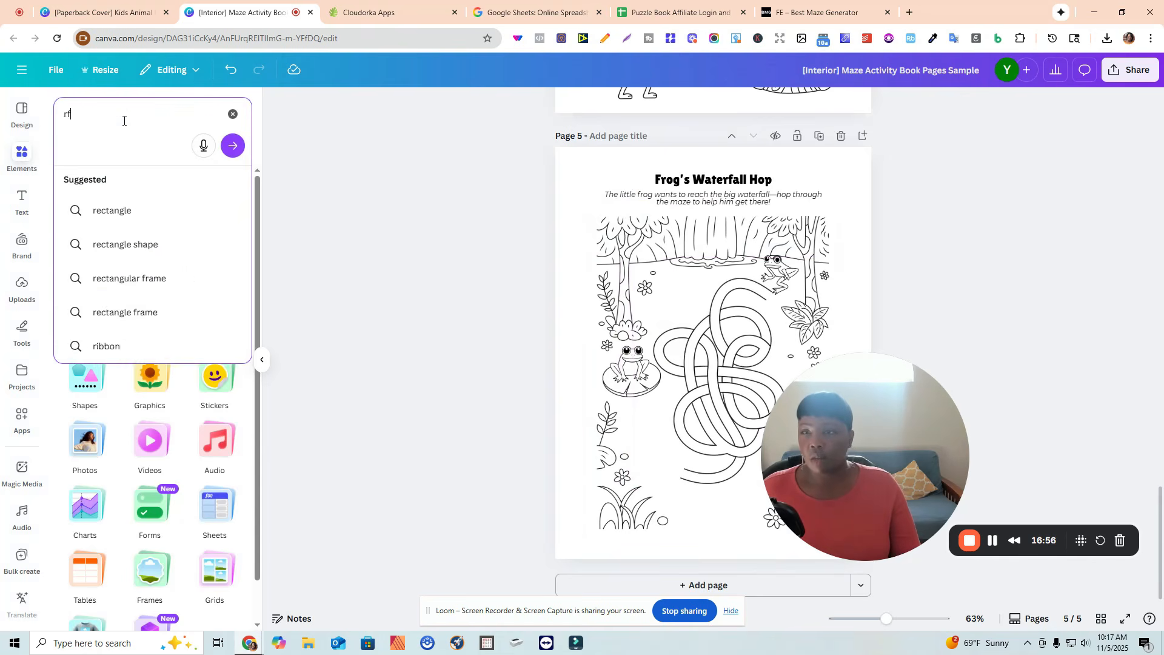
pyautogui.press('BackSpace')
pyautogui.press('BackSpace')
pyautogui.press('BackSpace')
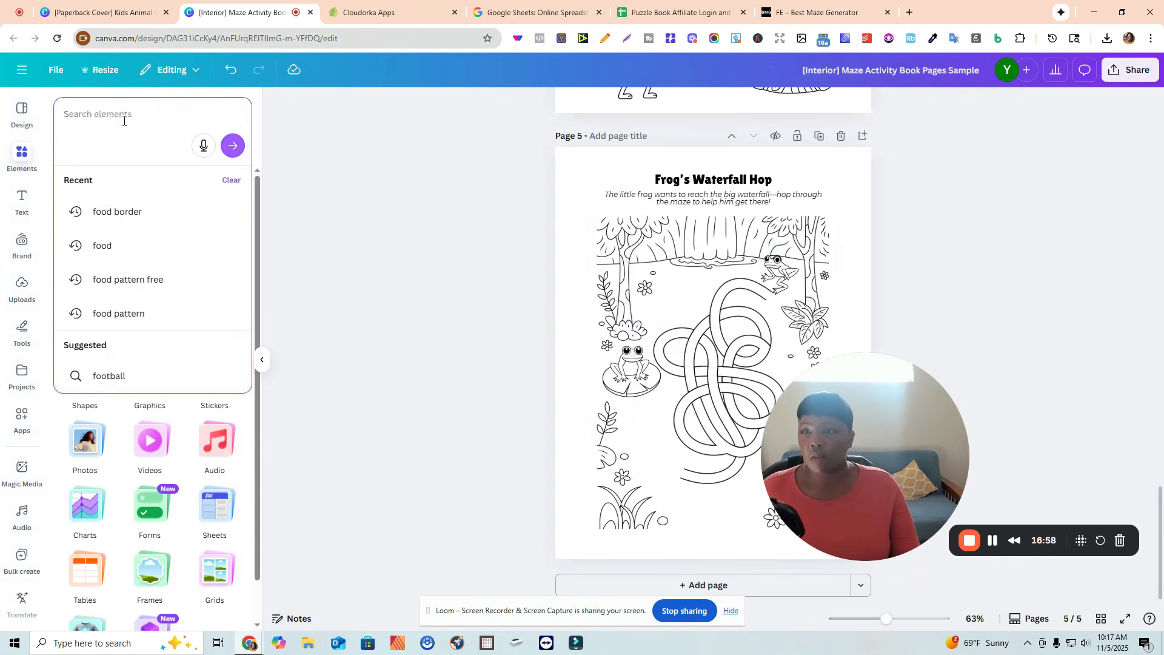
pyautogui.write('ute frog black and white free')
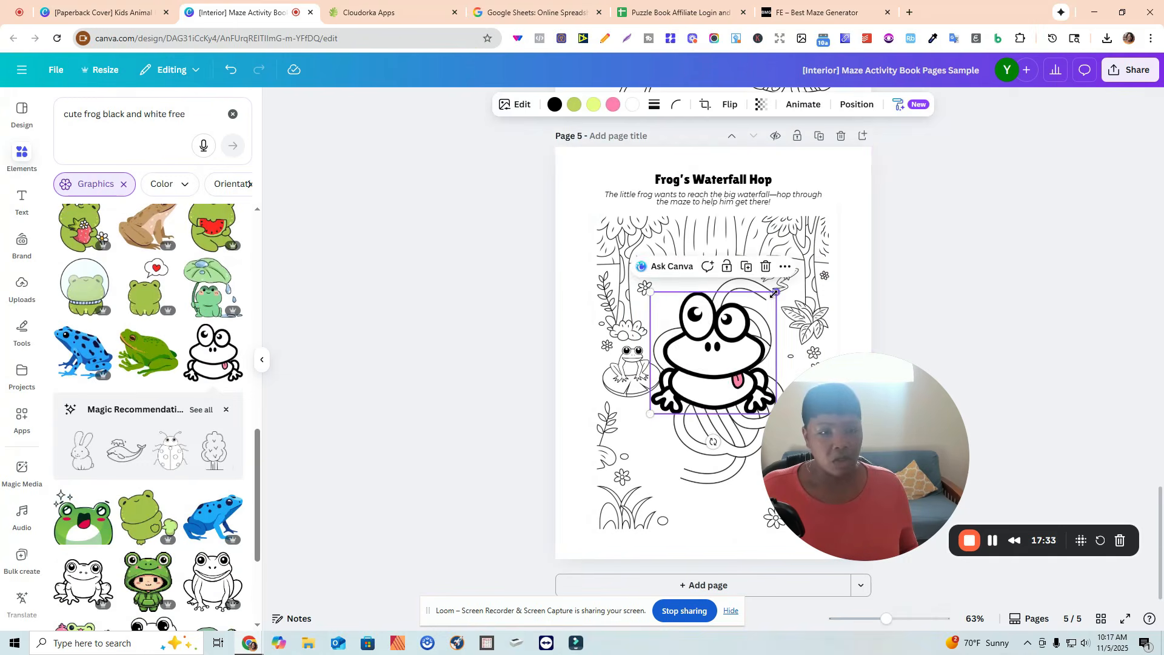
pyautogui.moveTo(776, 293); pyautogui.dragTo(691, 374)
pyautogui.moveTo(648, 415); pyautogui.dragTo(627, 436)
pyautogui.moveTo(639, 385); pyautogui.dragTo(630, 469)
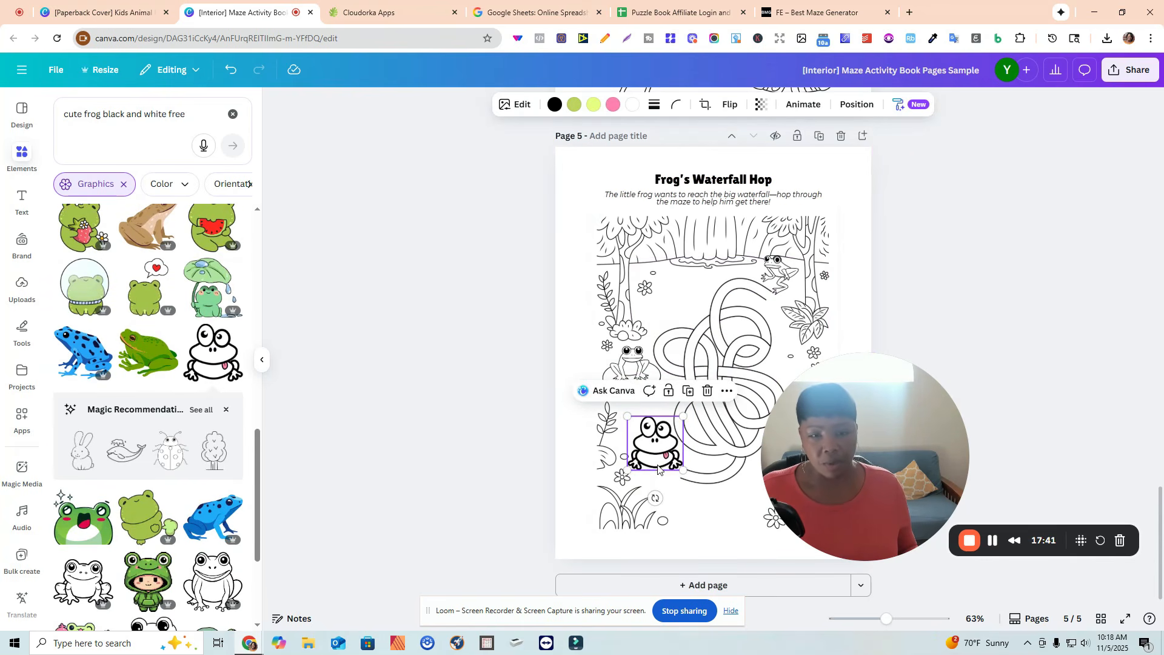
pyautogui.moveTo(684, 418); pyautogui.dragTo(682, 419)
# Recolor the frog graphic's pink accent to grey from the Baby color scheme.
pyautogui.click(956, 335)
pyautogui.click(647, 464)
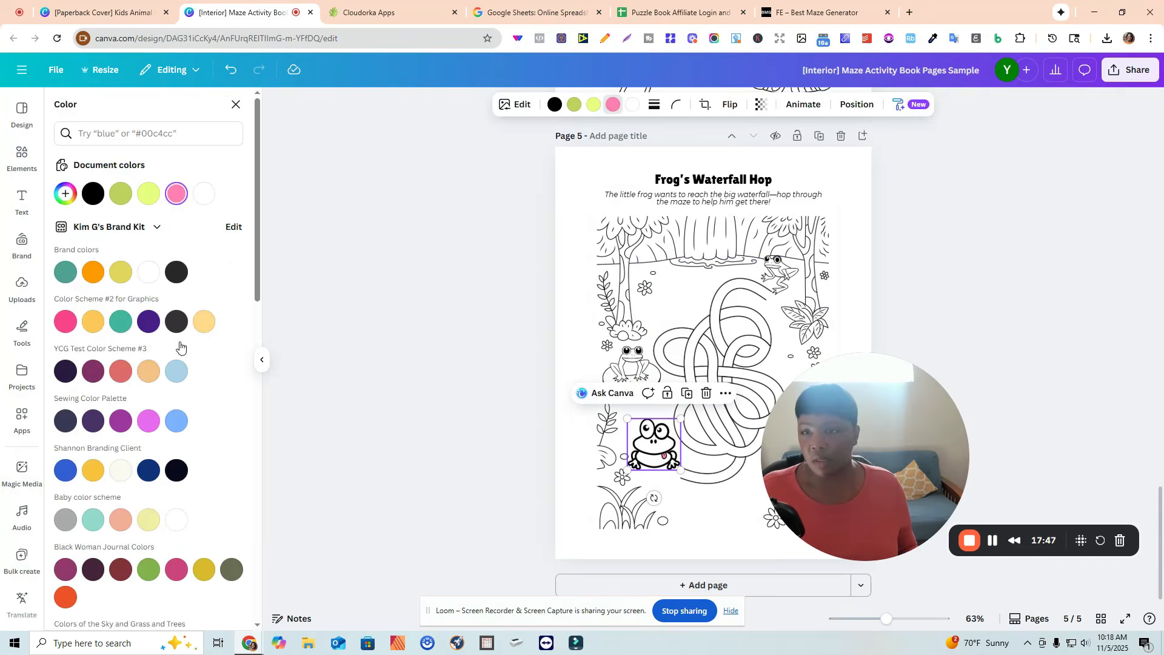
pyautogui.click(66, 520)
pyautogui.click(367, 325)
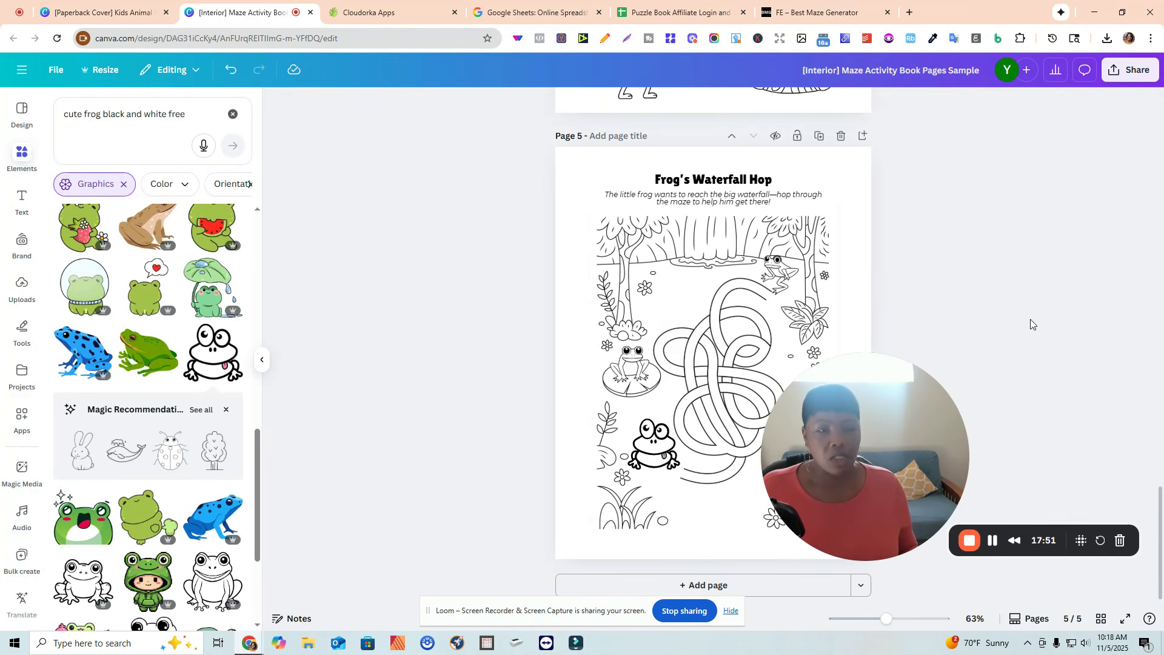
# Nudge the maze on the Baby Elephant's Water Splash page slightly.
pyautogui.scroll(10, 1025, 256)
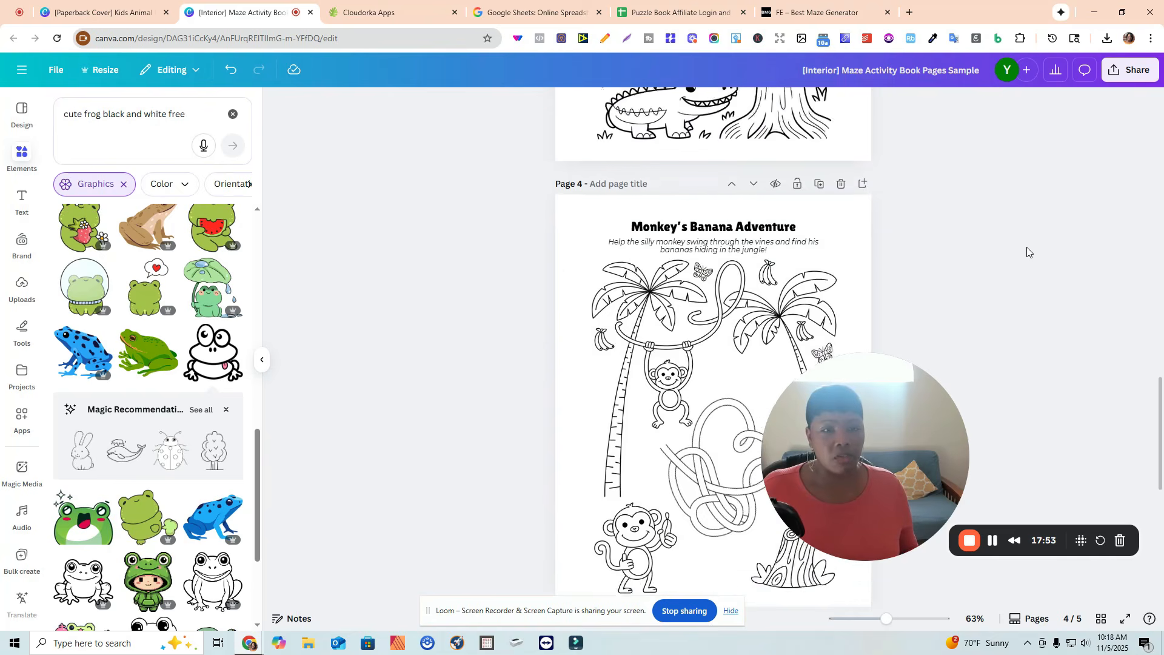
pyautogui.scroll(5, 1028, 246)
pyautogui.scroll(-9, 768, 205)
pyautogui.scroll(2, 768, 205)
pyautogui.click(692, 188)
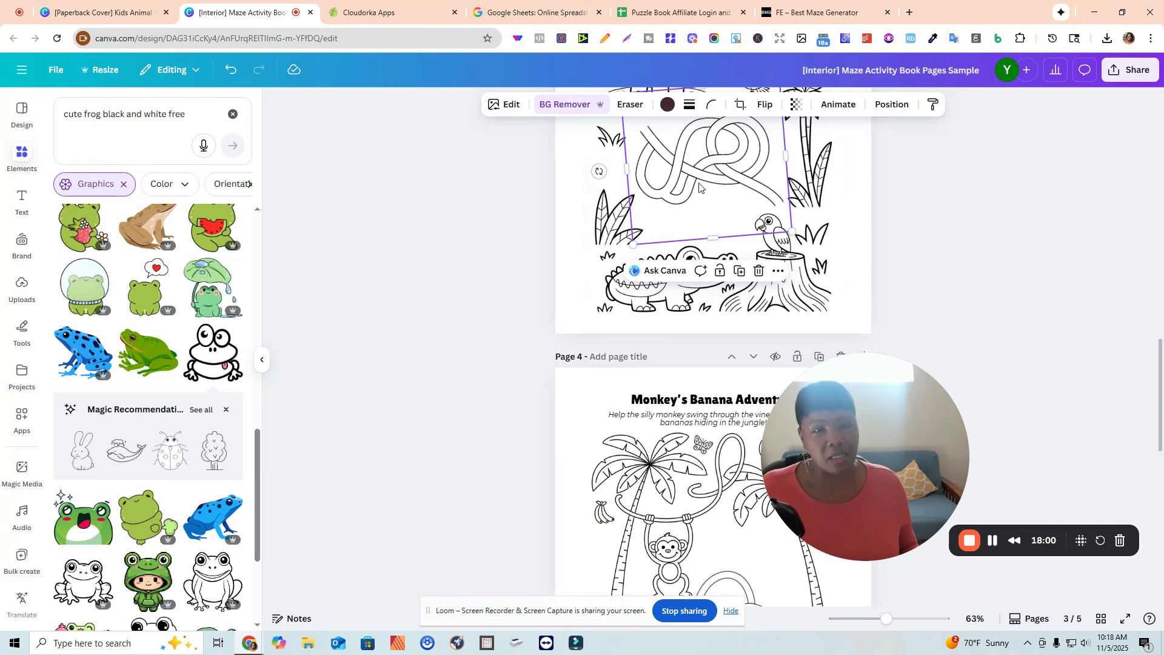
pyautogui.moveTo(793, 232); pyautogui.dragTo(794, 233)
pyautogui.click(925, 257)
# Nudge the maze on the Monkey's Banana Adventure page slightly into place.
pyautogui.scroll(-5, 934, 249)
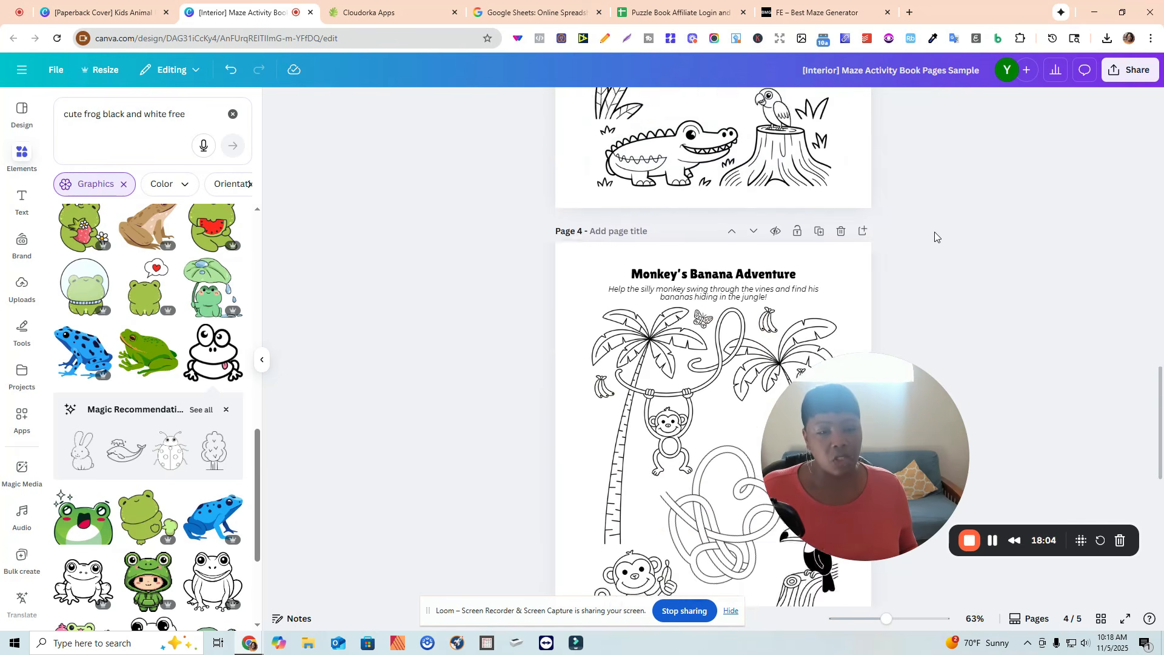
pyautogui.scroll(-2, 934, 231)
pyautogui.click(677, 273)
pyautogui.moveTo(635, 209); pyautogui.dragTo(629, 206)
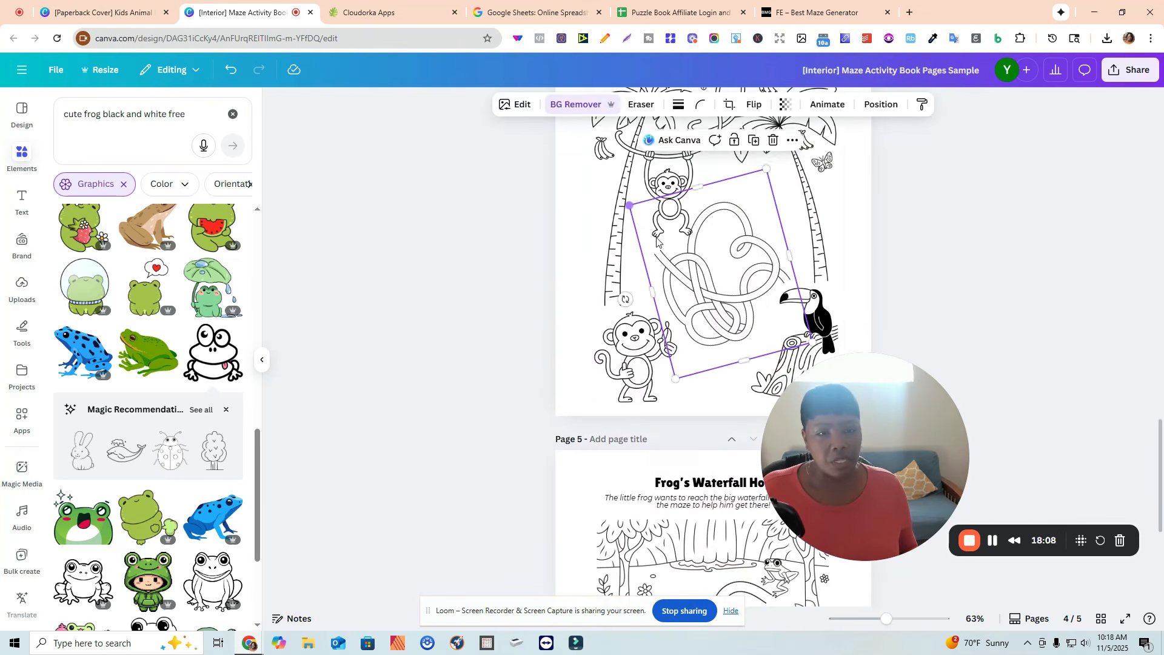
pyautogui.click(969, 324)
pyautogui.click(680, 216)
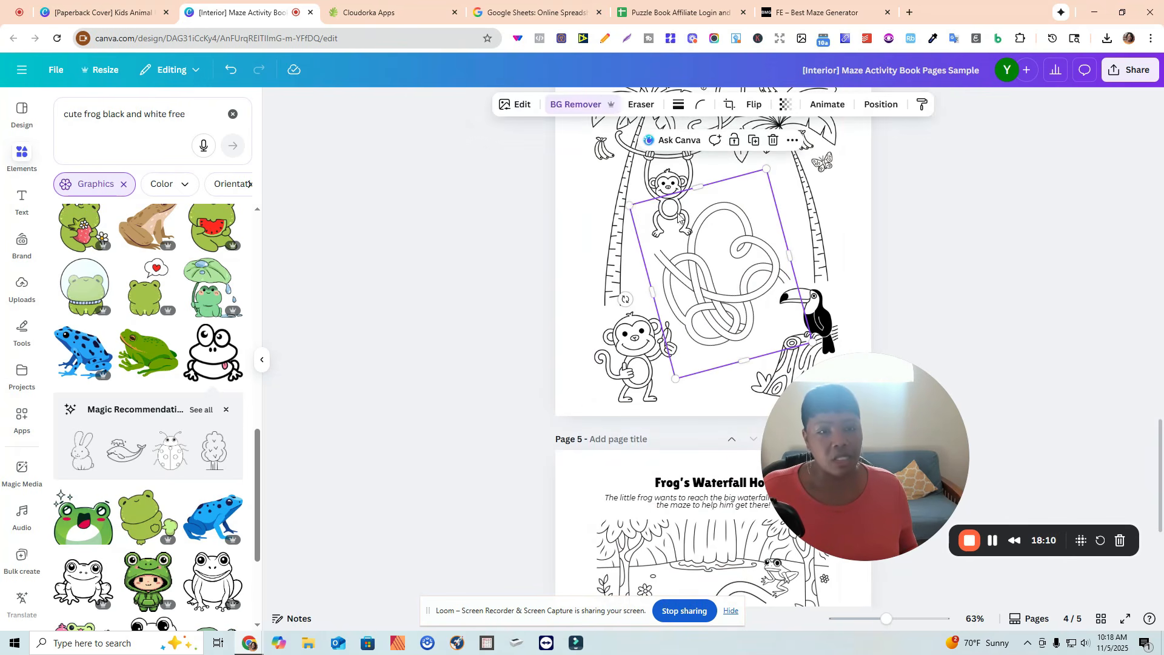
pyautogui.moveTo(627, 208); pyautogui.dragTo(634, 212)
pyautogui.click(1000, 291)
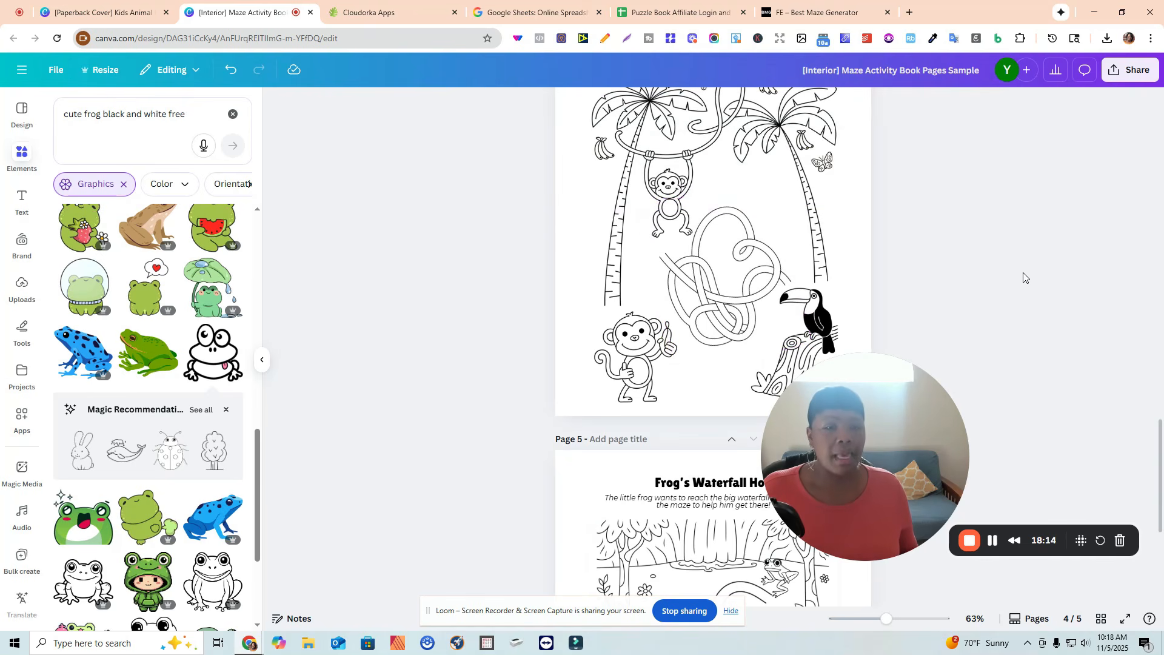
# Review the finished interior pages and the paperback cover design.
pyautogui.scroll(10, 1024, 277)
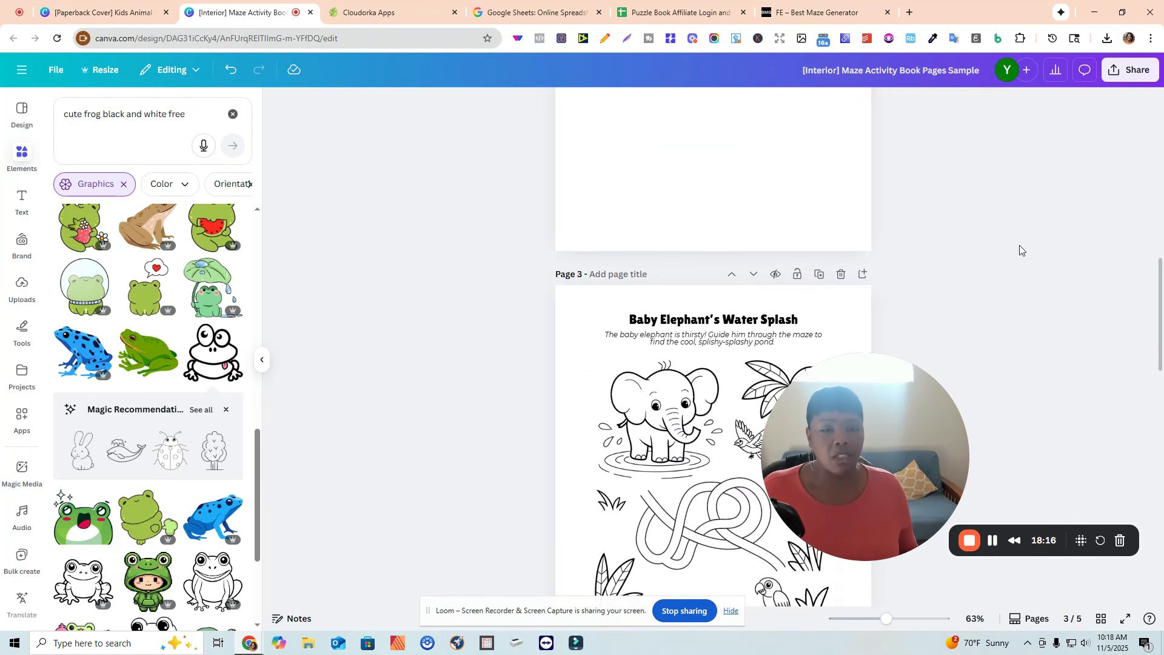
pyautogui.scroll(-2, 1019, 247)
pyautogui.click(72, 17)
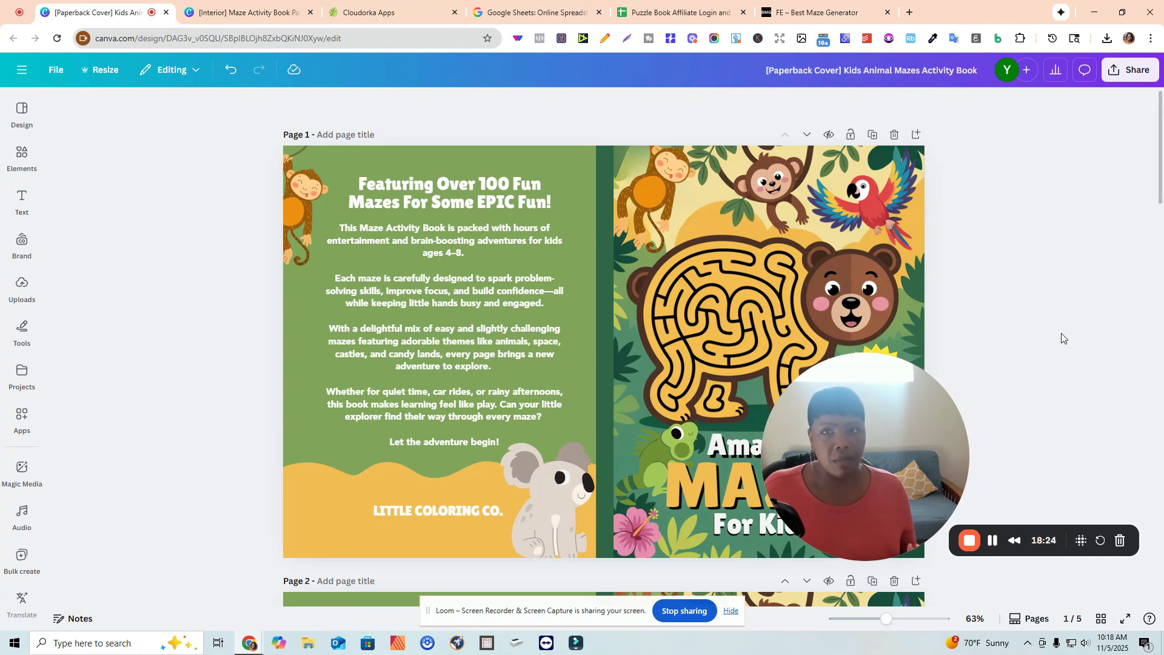
pyautogui.click(254, 16)
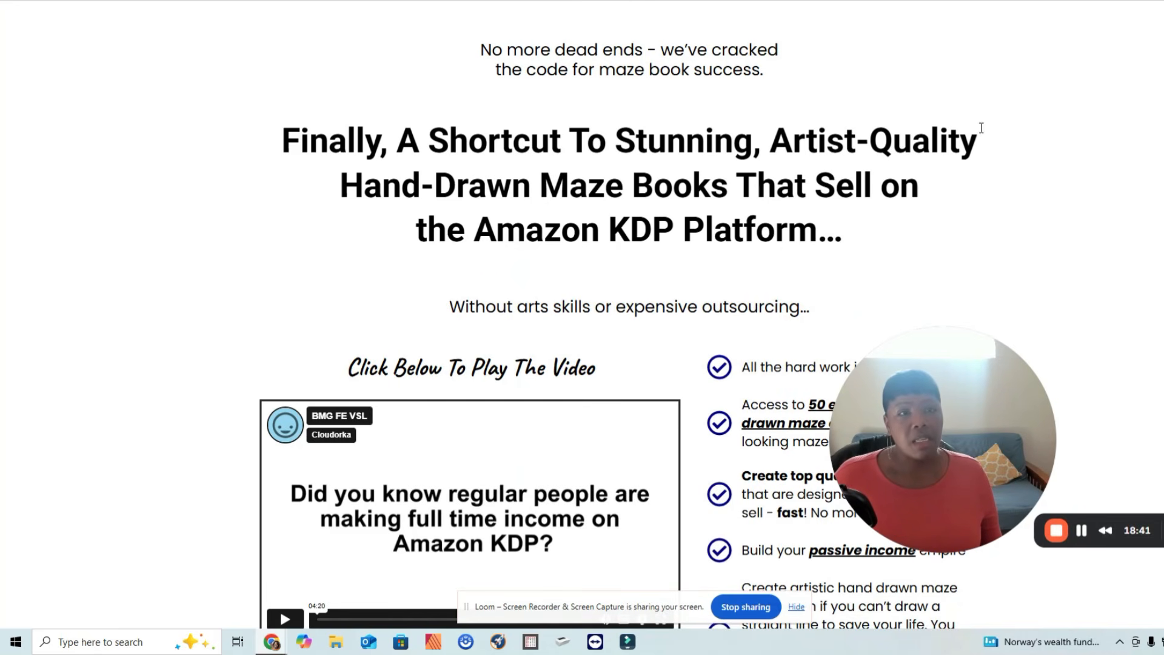
# Scroll through the maze generator sales page to examine its content and sample hand-drawn maze designs.
pyautogui.scroll(-20, 583, 328)
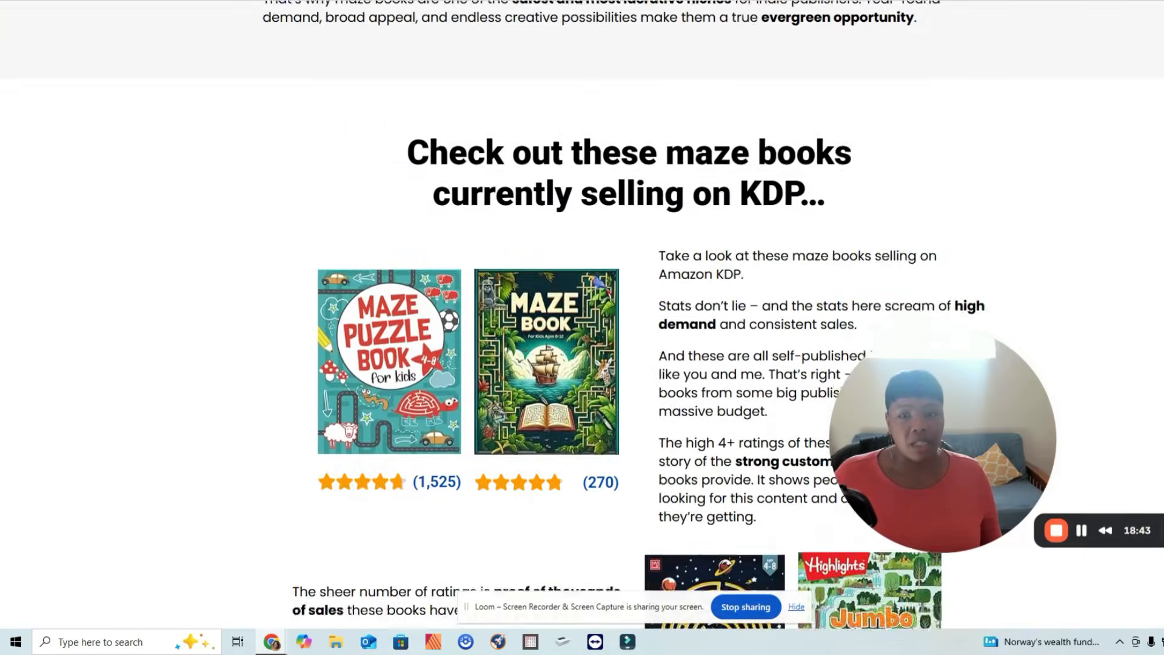
pyautogui.scroll(-1, 582, 328)
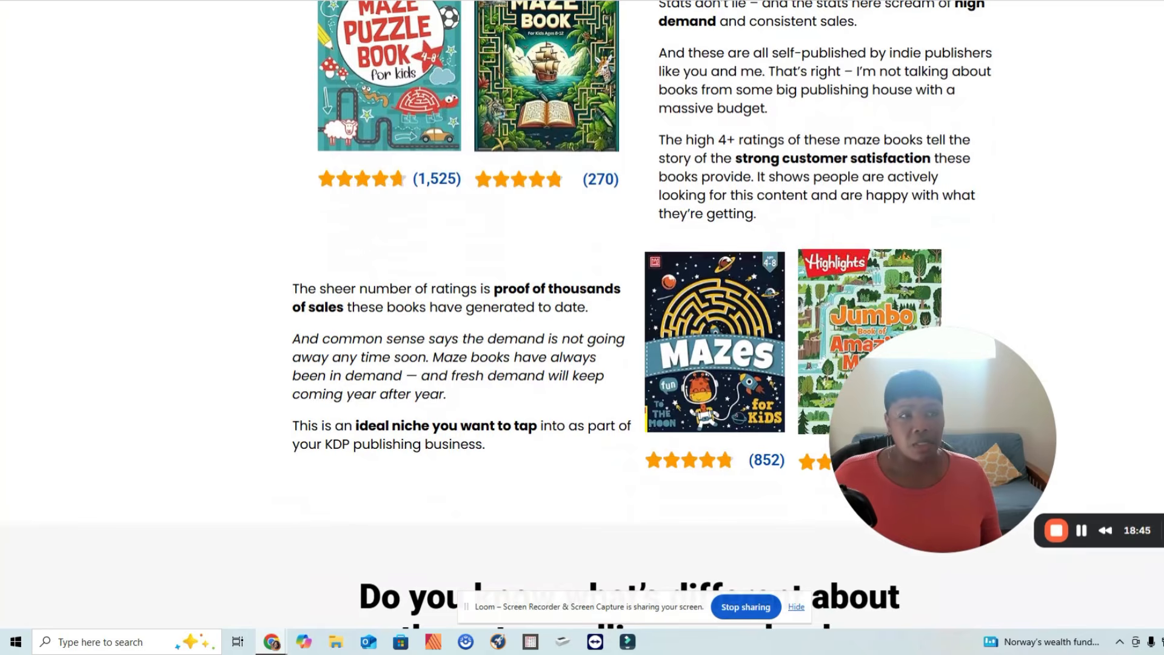
pyautogui.scroll(-6, 582, 328)
pyautogui.scroll(-17, 582, 328)
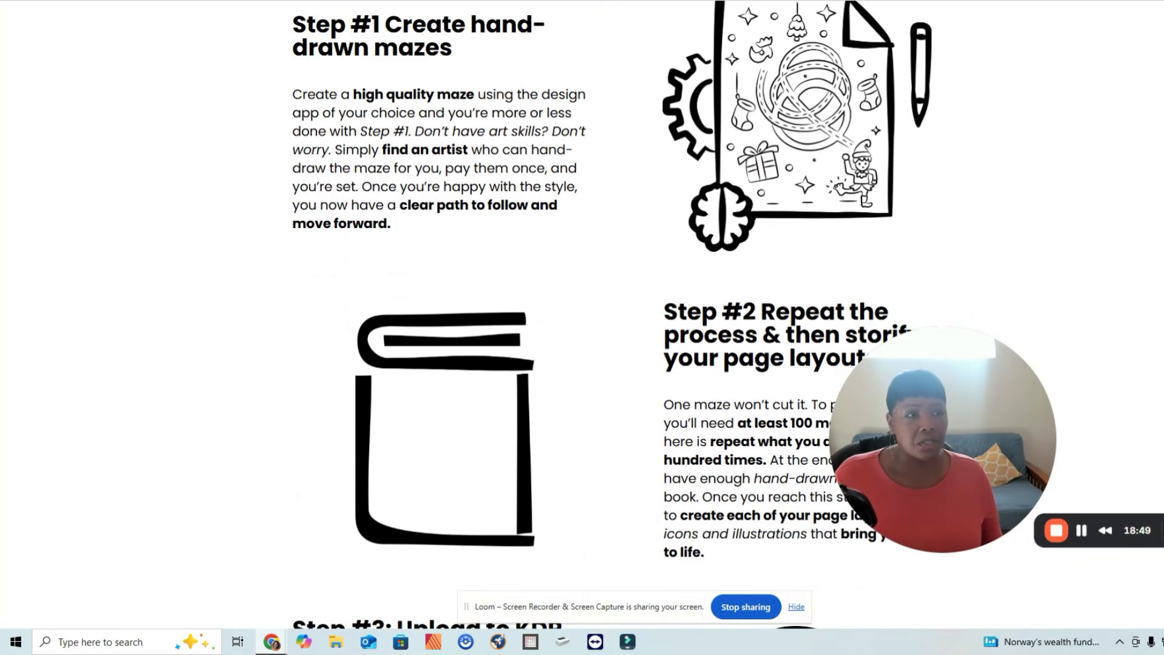
pyautogui.scroll(-17, 582, 328)
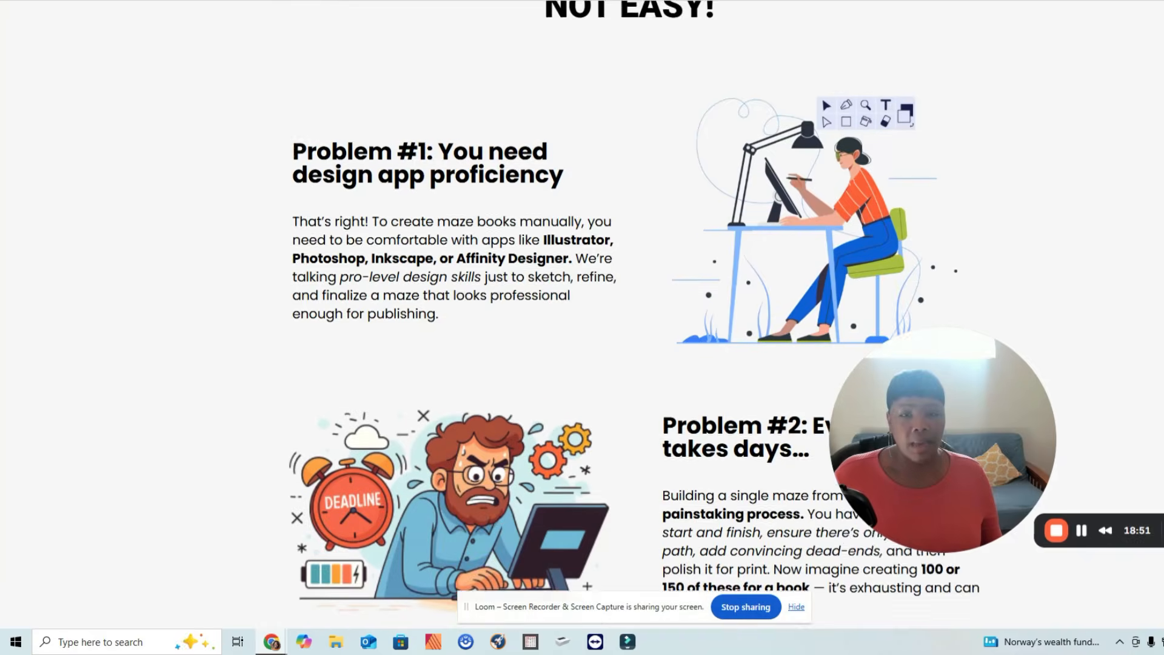
pyautogui.scroll(-3, 583, 327)
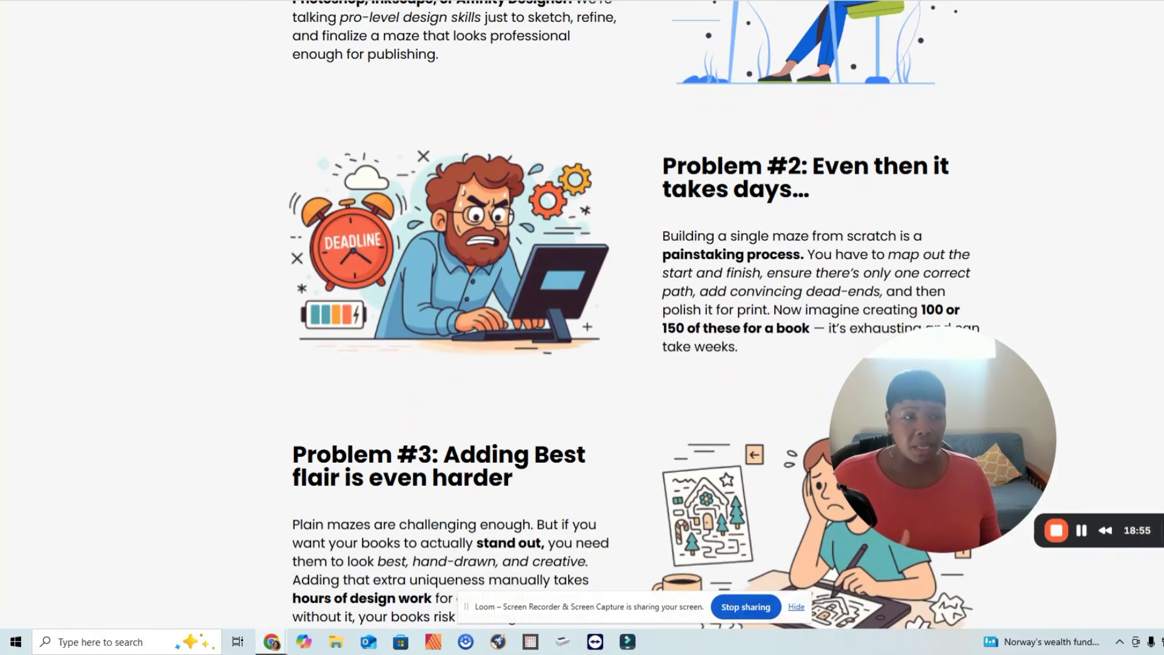
pyautogui.scroll(-20, 582, 327)
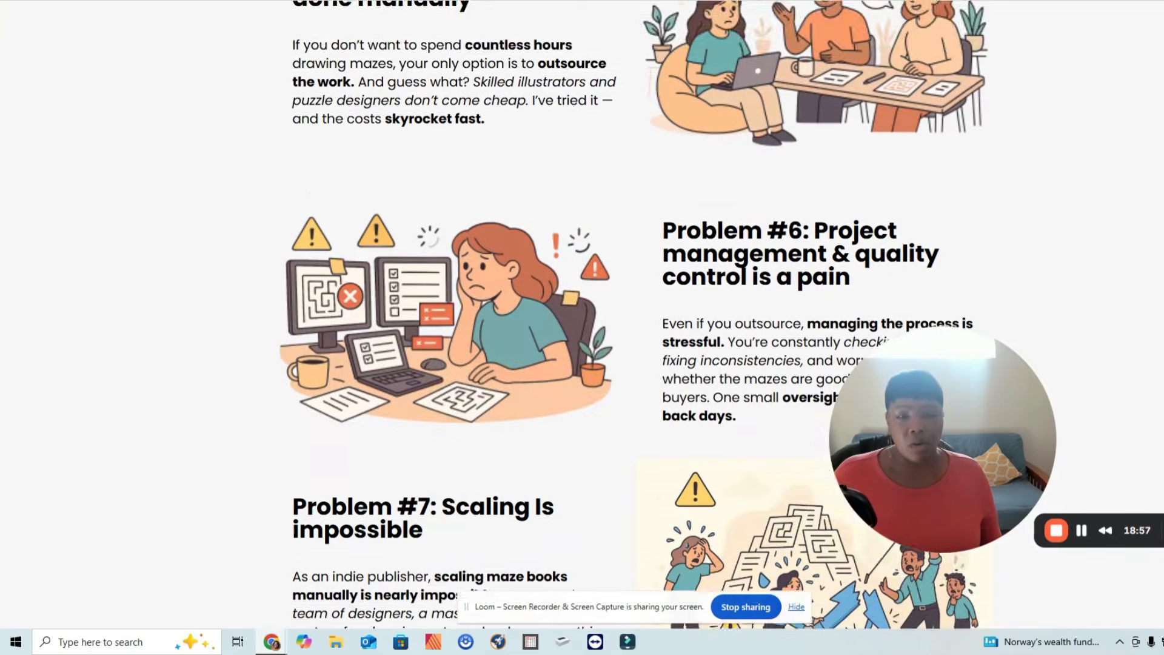
pyautogui.scroll(-16, 582, 328)
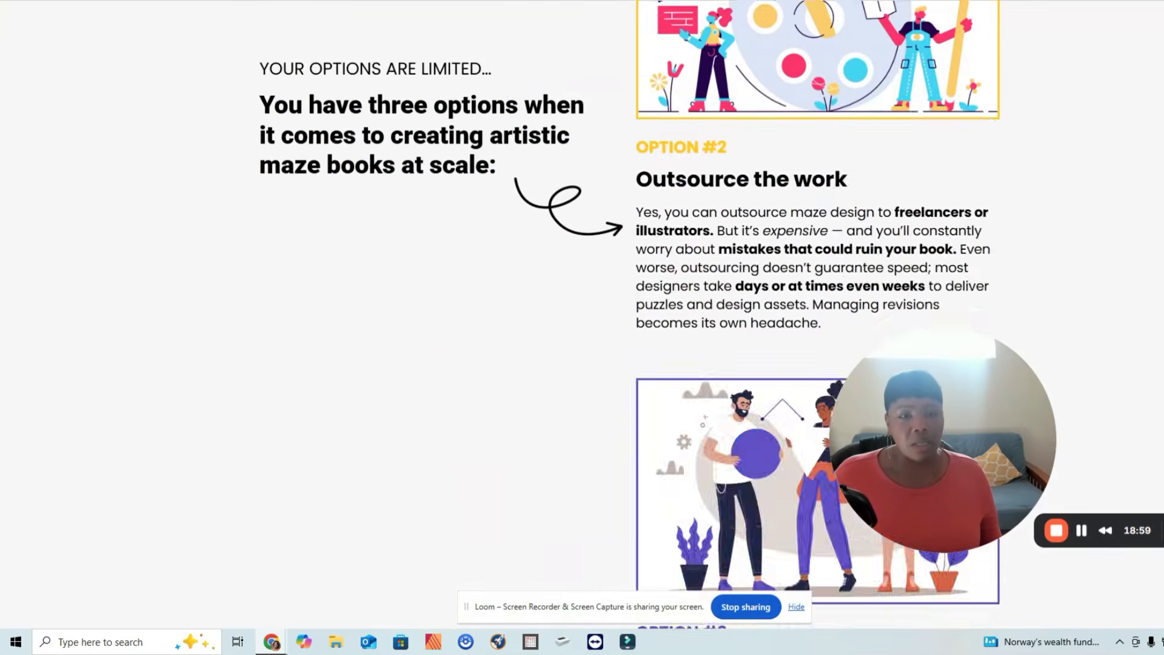
pyautogui.scroll(-18, 583, 327)
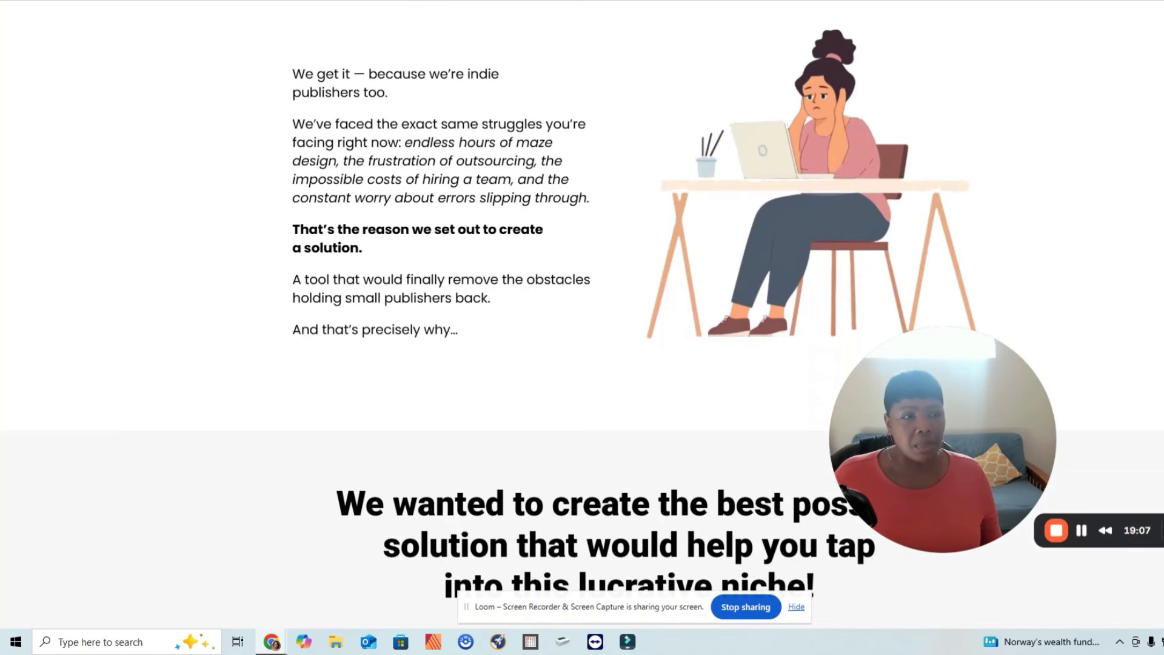
pyautogui.scroll(-20, 582, 327)
pyautogui.scroll(-18, 303, 317)
pyautogui.scroll(5, 304, 316)
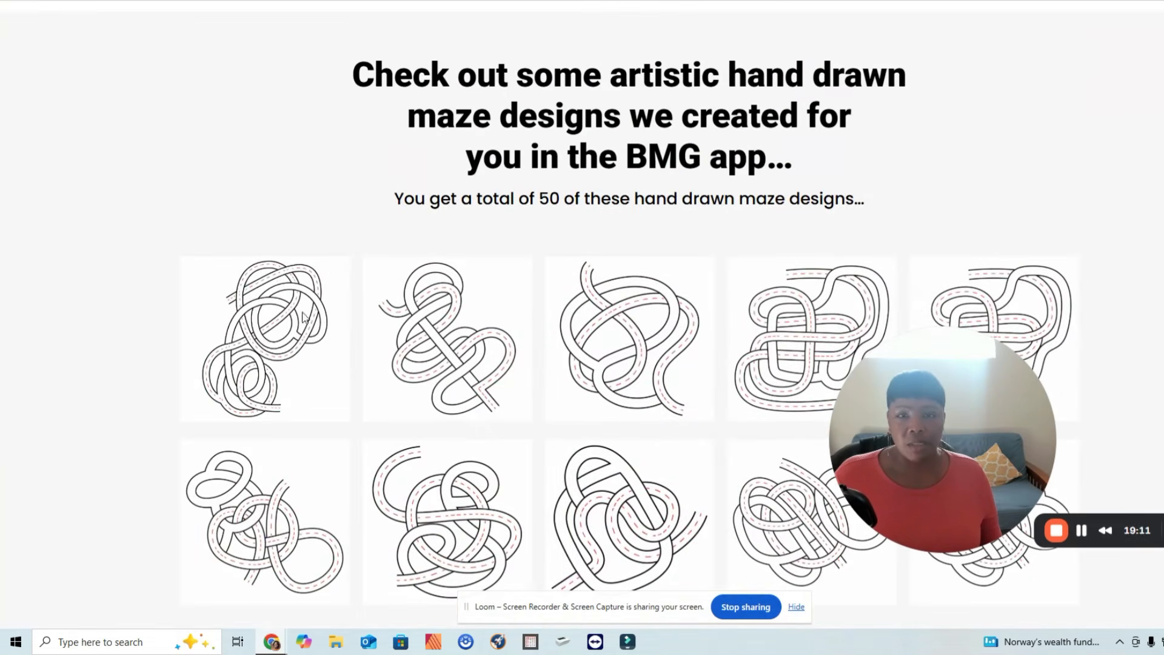
pyautogui.scroll(-1, 501, 116)
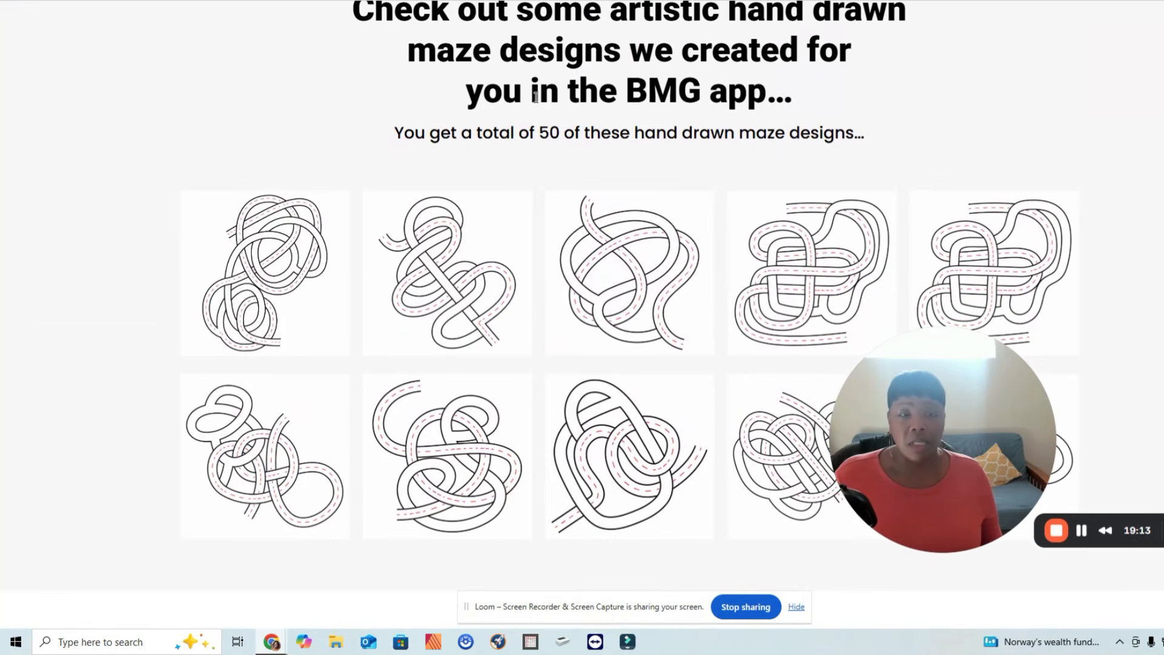
pyautogui.scroll(-3, 536, 97)
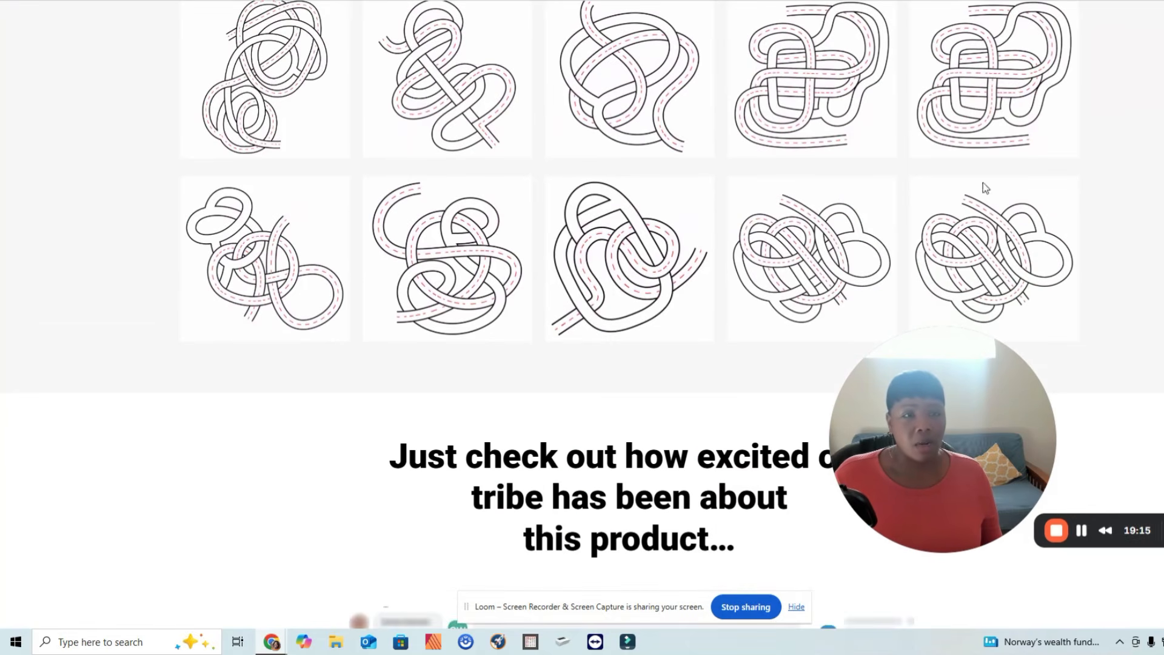
pyautogui.scroll(-20, 583, 303)
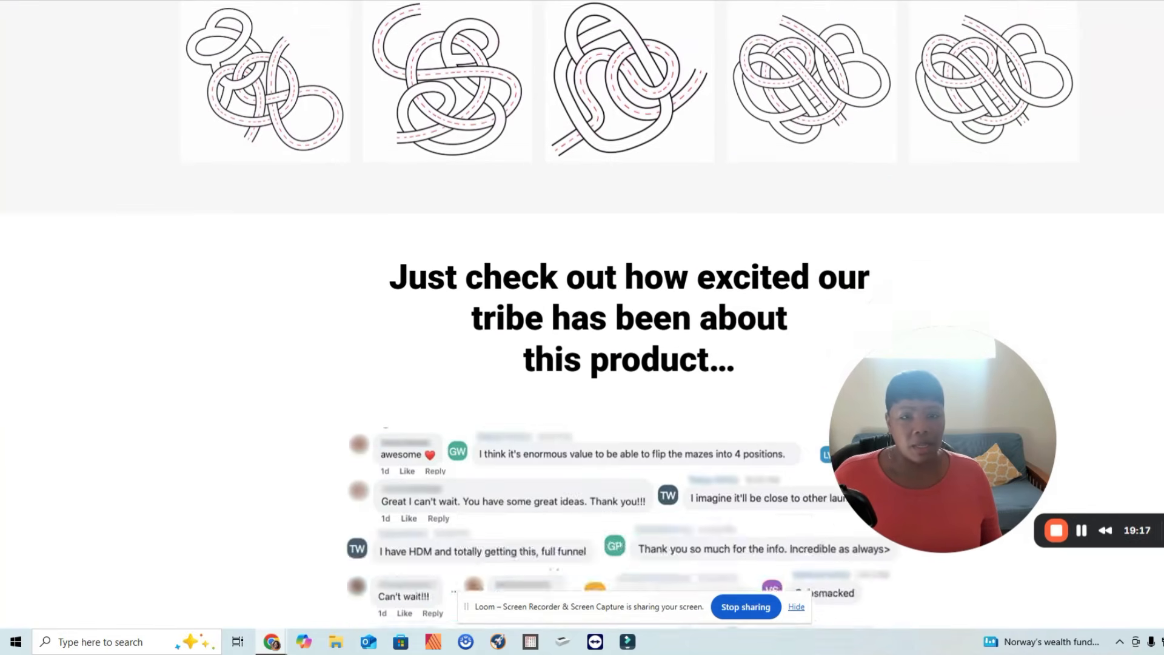
# Scroll further down the maze generator sales page to examine its feature descriptions, testimonials and pricing offer.
pyautogui.scroll(-20, 582, 303)
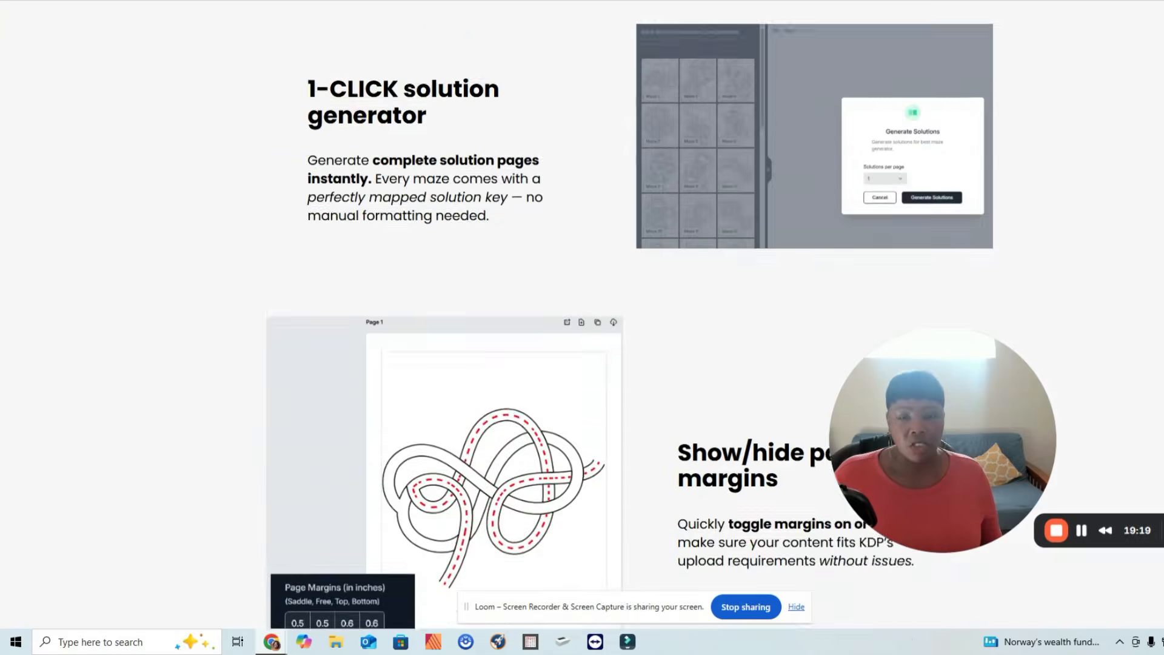
pyautogui.scroll(-10, 583, 304)
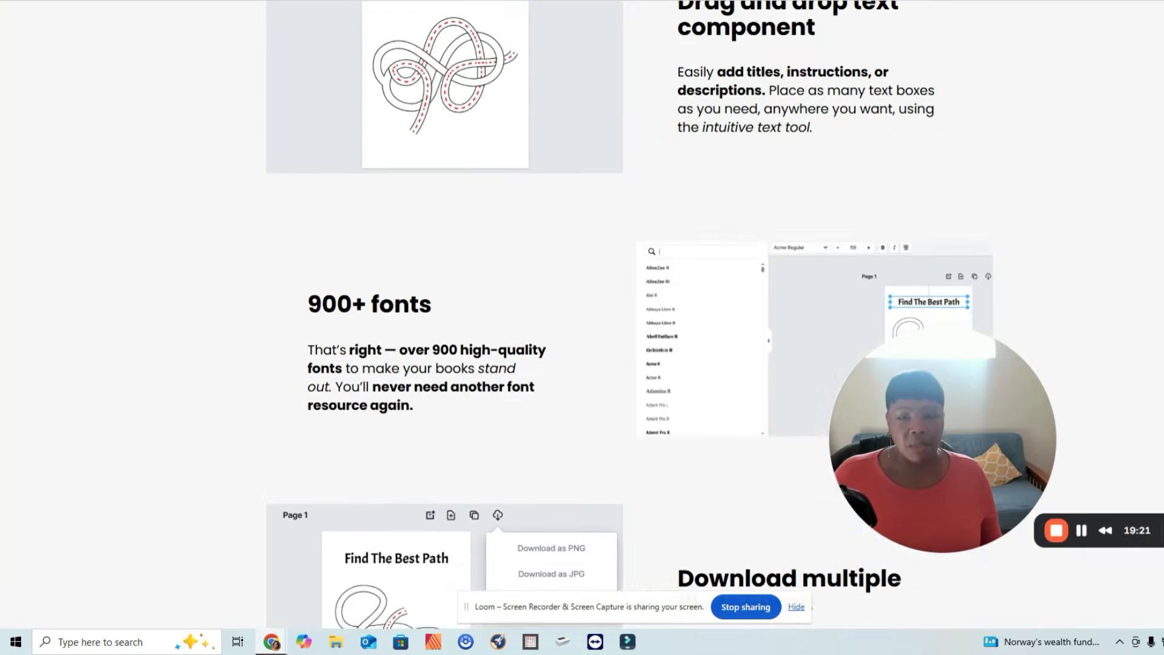
pyautogui.scroll(-6, 583, 303)
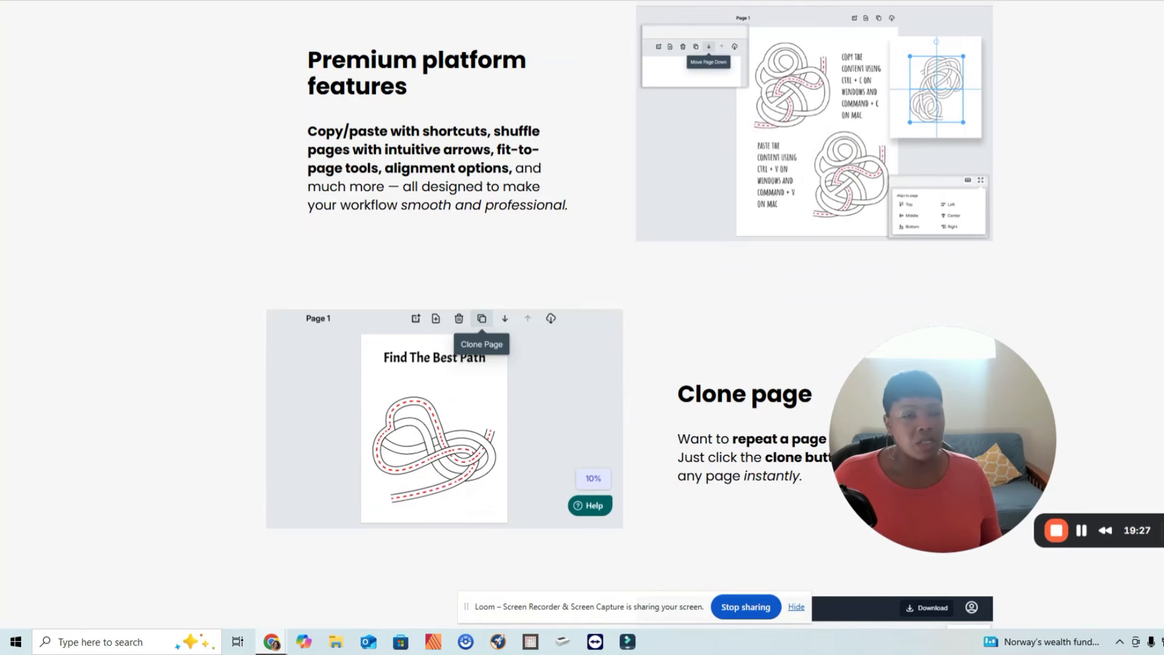
pyautogui.scroll(-20, 582, 304)
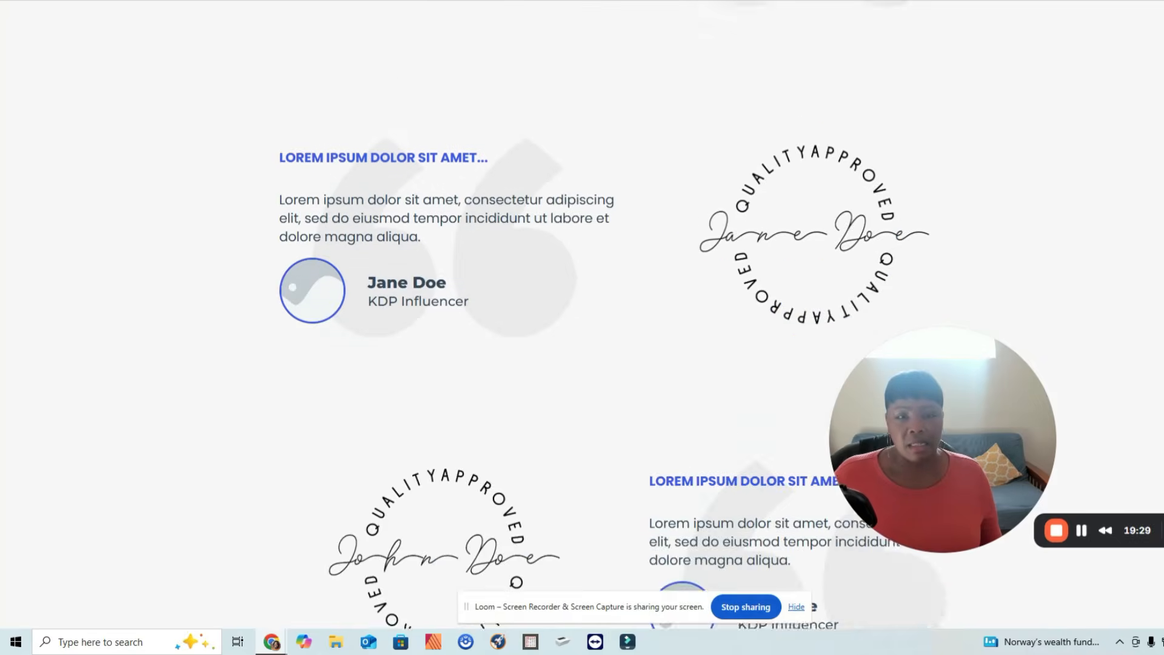
pyautogui.scroll(20, 582, 304)
pyautogui.scroll(-14, 582, 303)
pyautogui.scroll(6, 582, 303)
pyautogui.scroll(-5, 1126, 297)
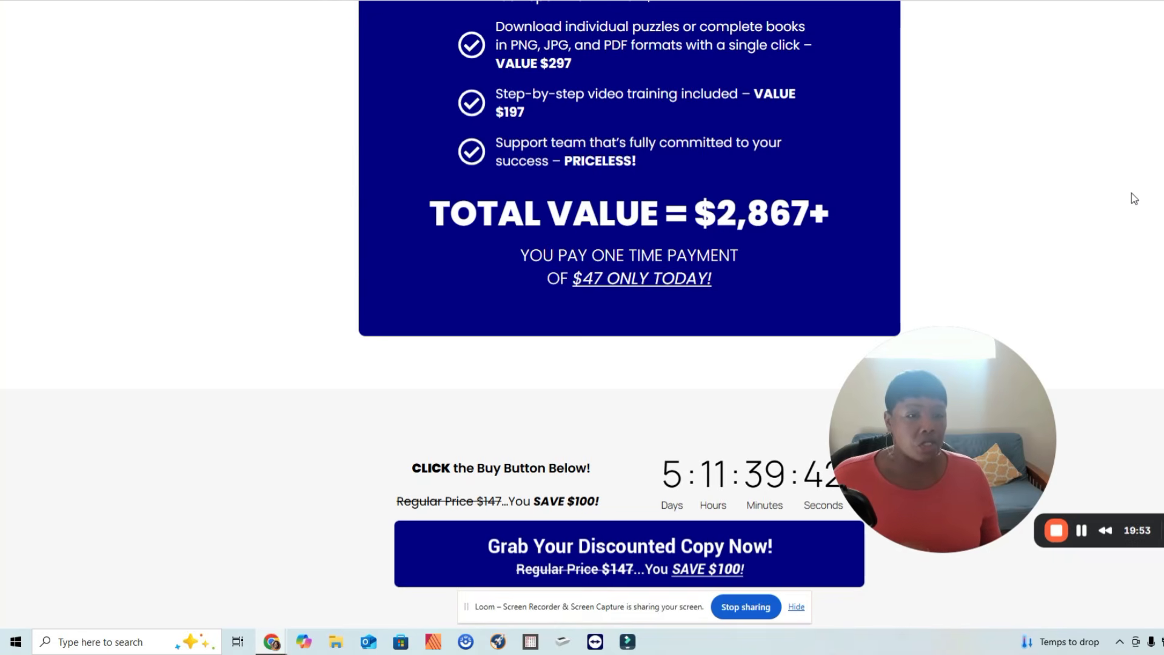
pyautogui.moveTo(966, 363)
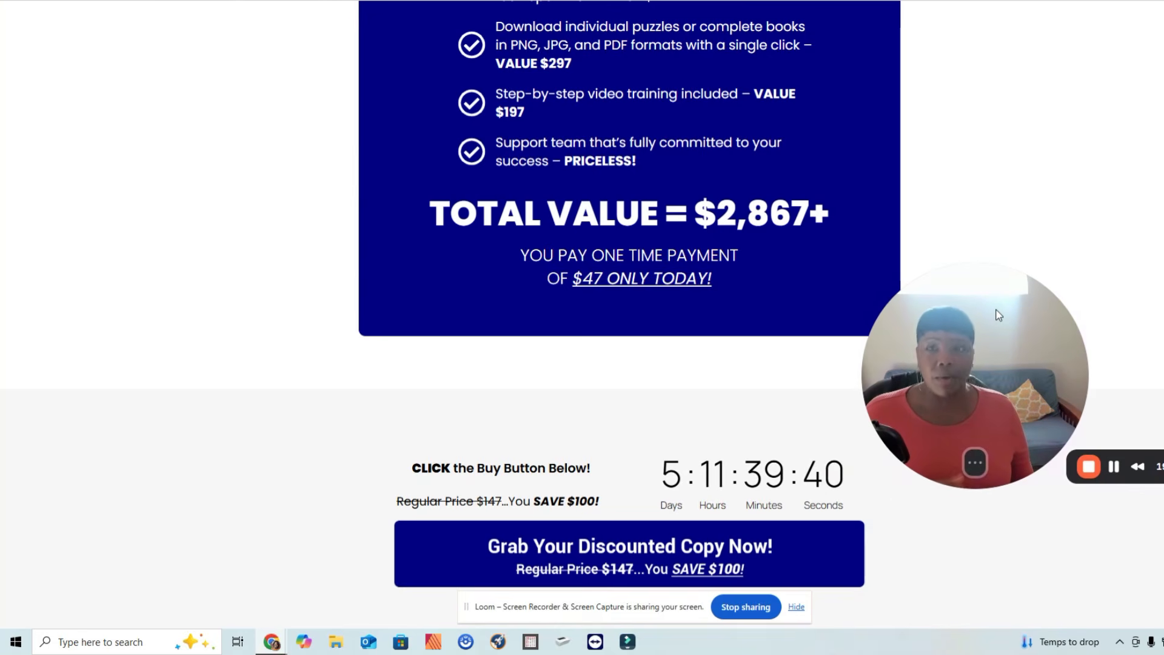